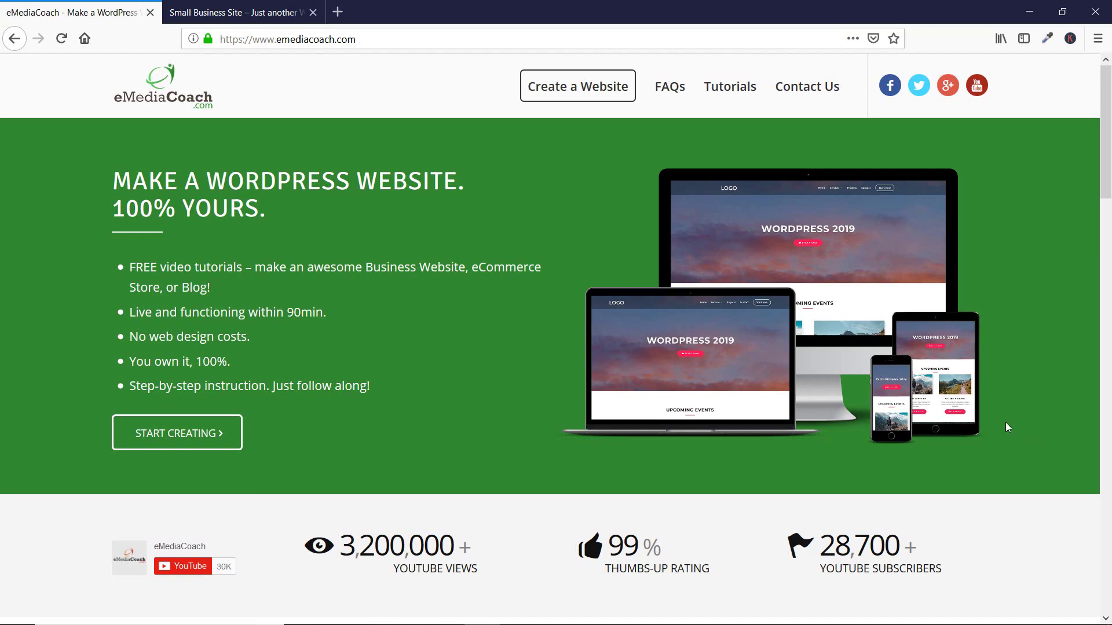
pyautogui.click(456, 39)
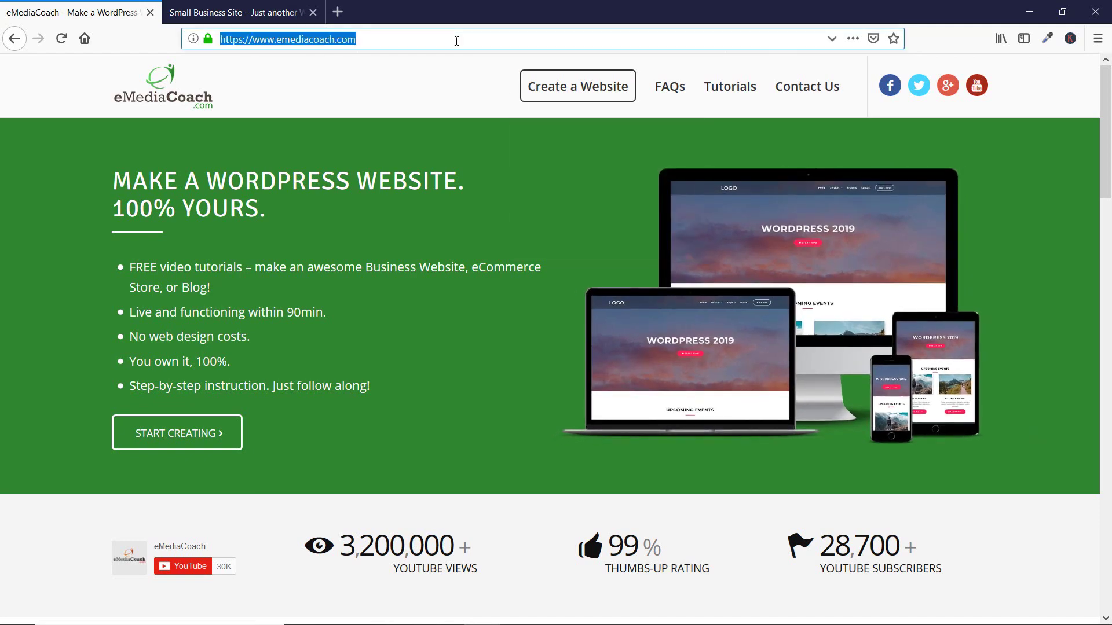
pyautogui.click(456, 39)
pyautogui.write('/astra')
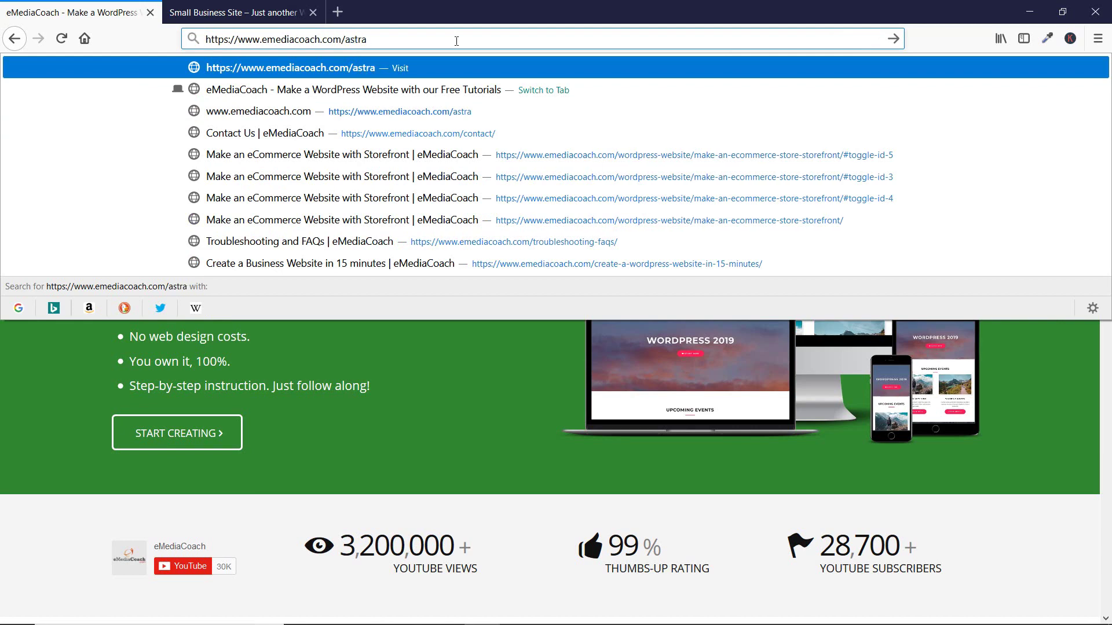
pyautogui.press('Return')
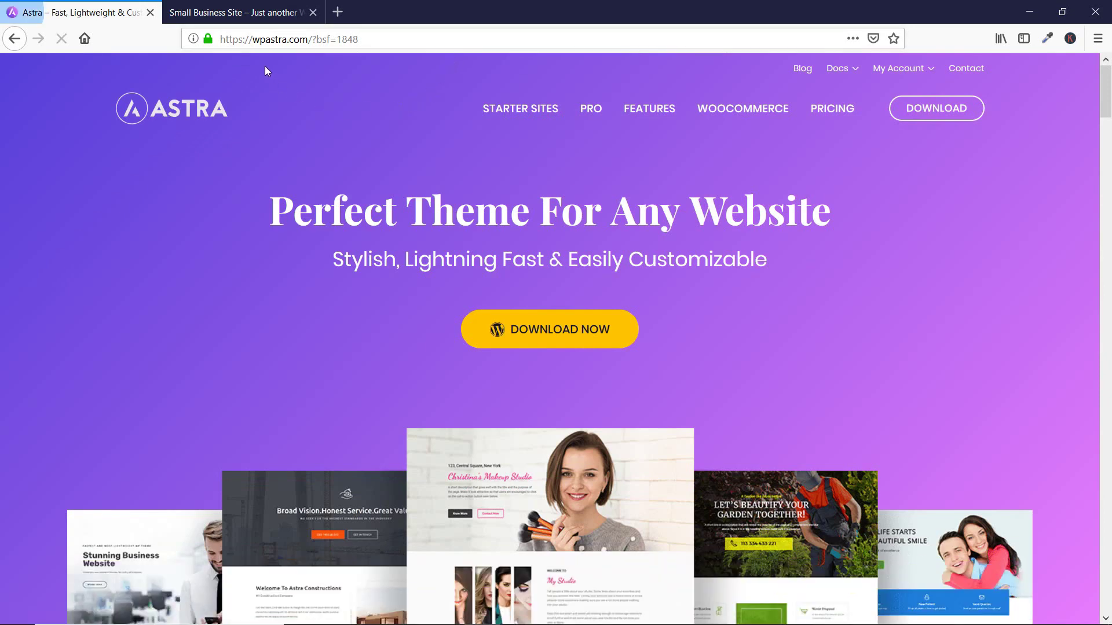
# Close the Astra theme page and log in to the WordPress admin at astratheme.emediacoach.com/wp-admin with the saved account
pyautogui.click(235, 5)
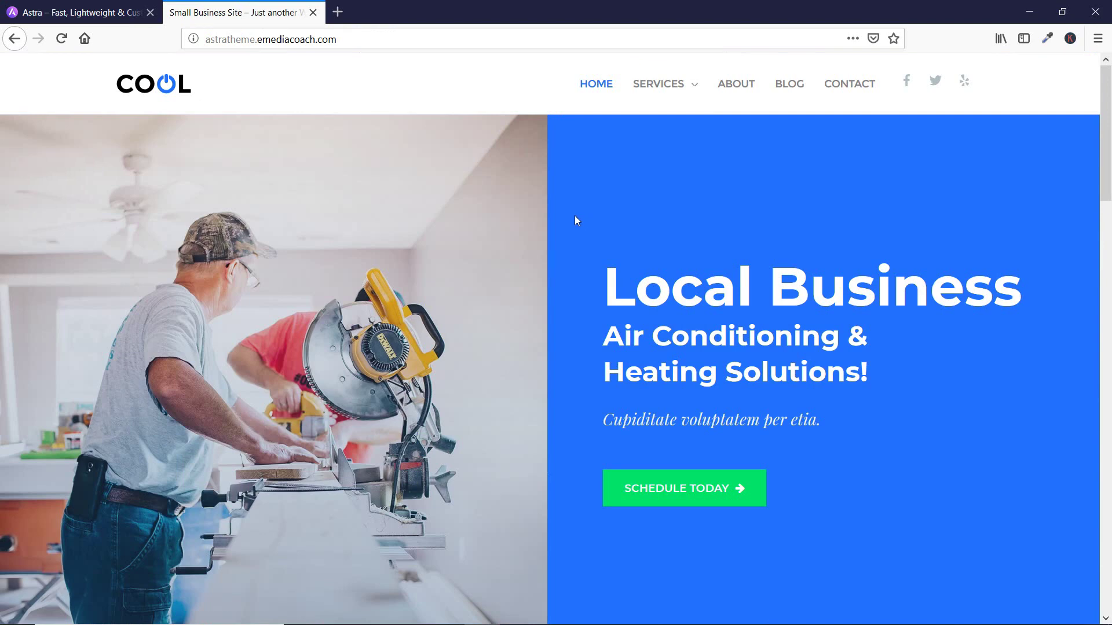
pyautogui.click(150, 12)
pyautogui.click(363, 41)
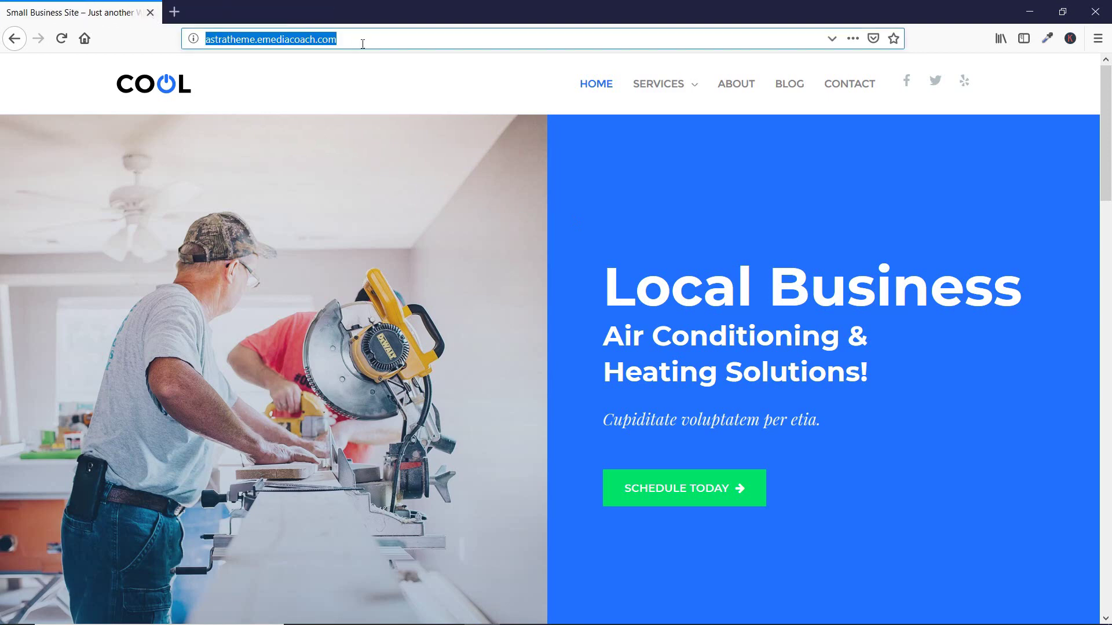
pyautogui.click(362, 41)
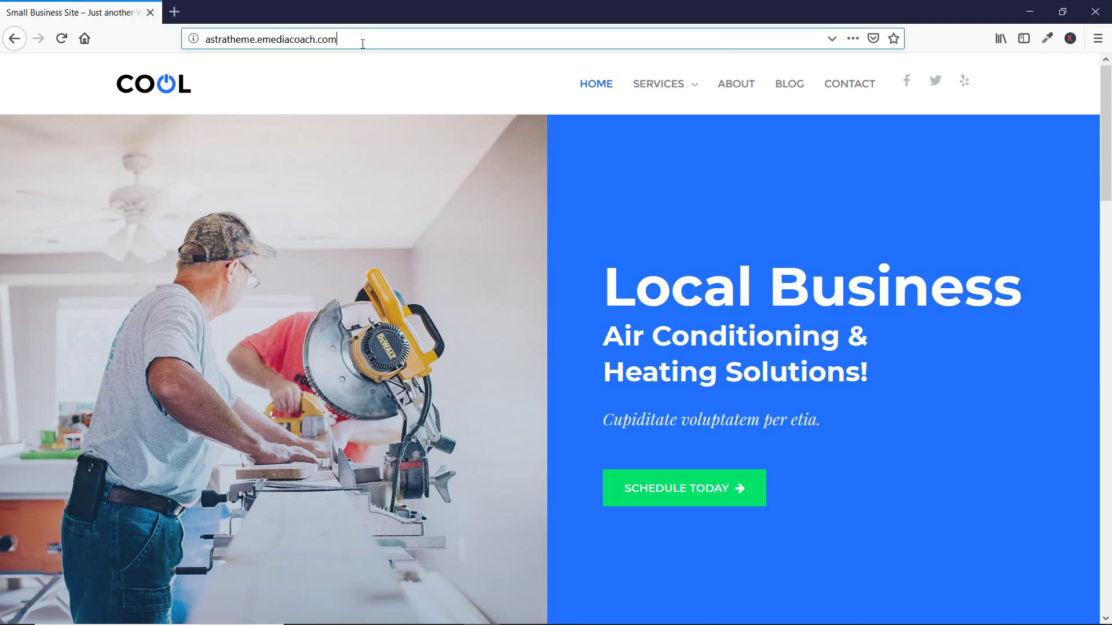
pyautogui.write('/wp-admin')
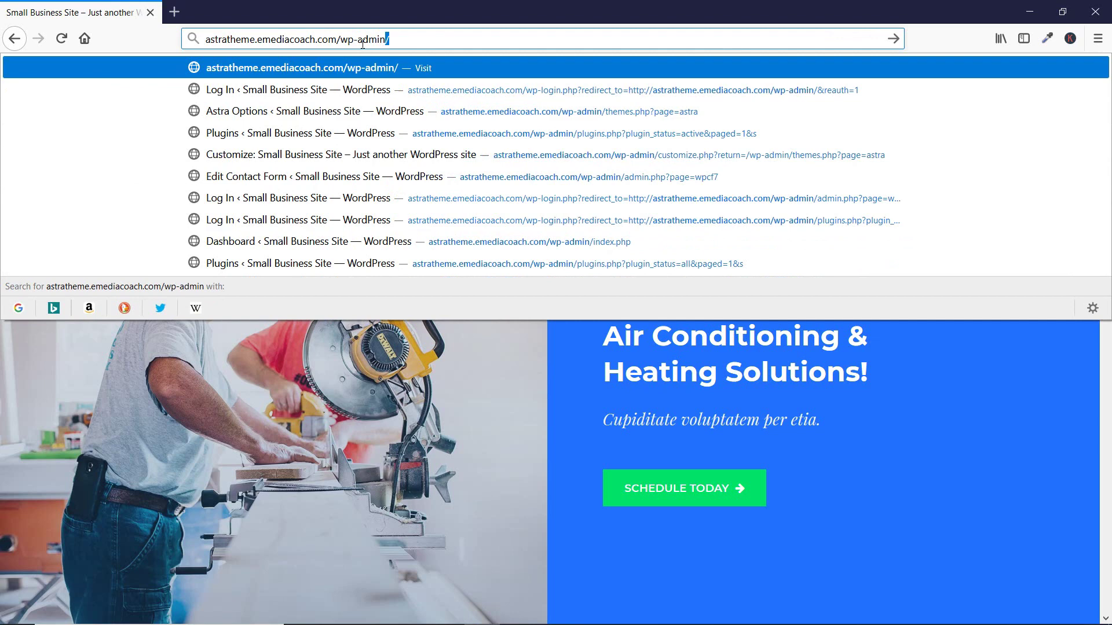
pyautogui.press('Return')
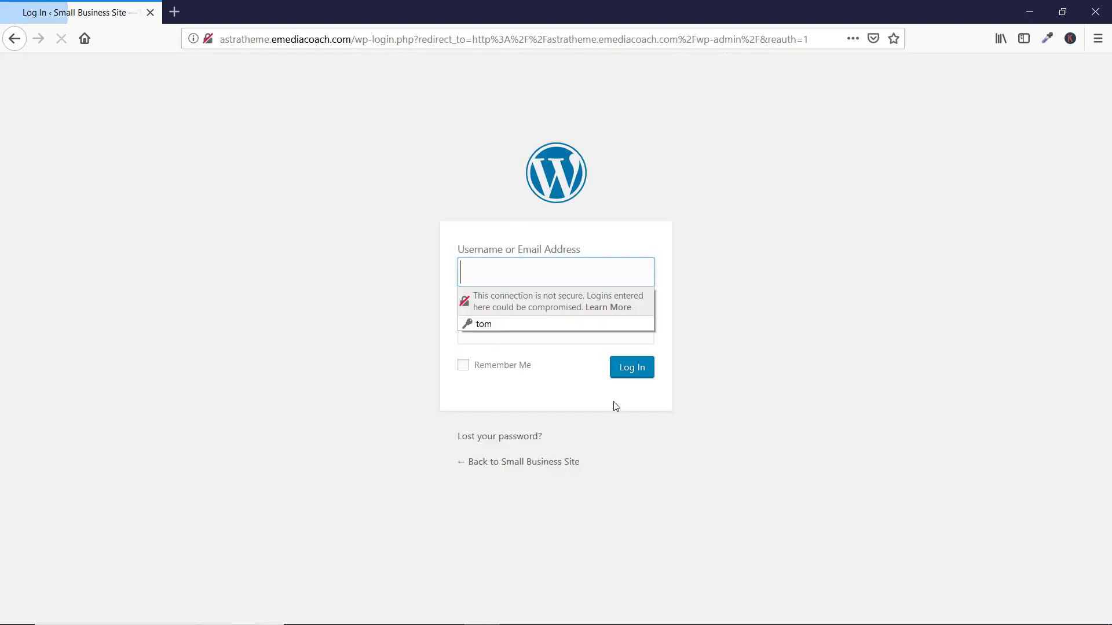
pyautogui.write('tom')
pyautogui.click(617, 371)
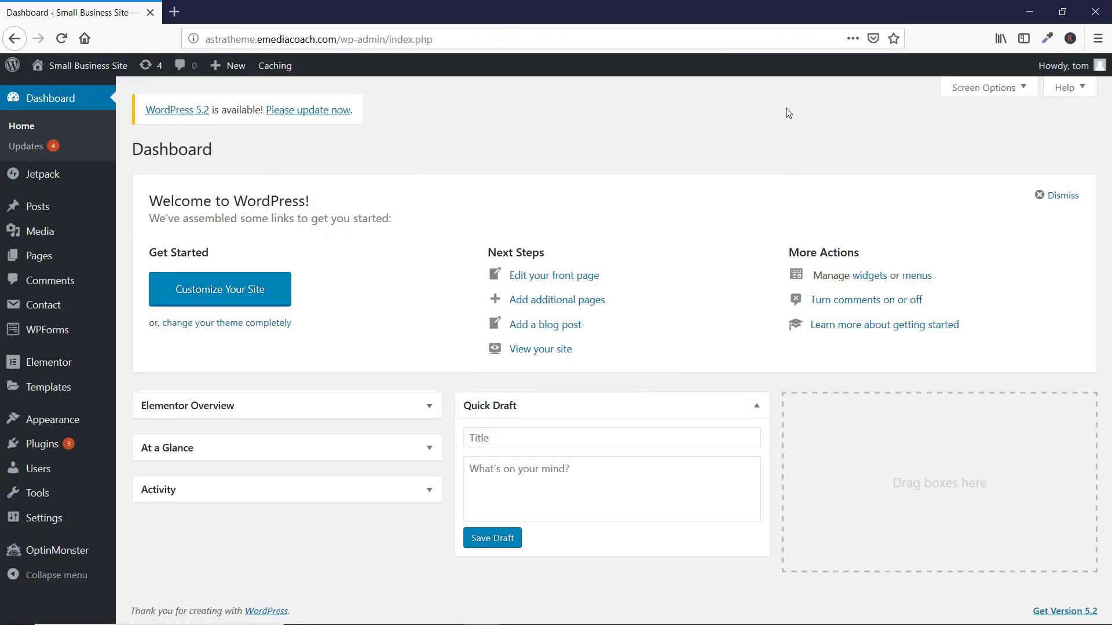
# Activate the Custom Layouts module among the Astra Pro modules in Astra Options
pyautogui.moveTo(64, 428)
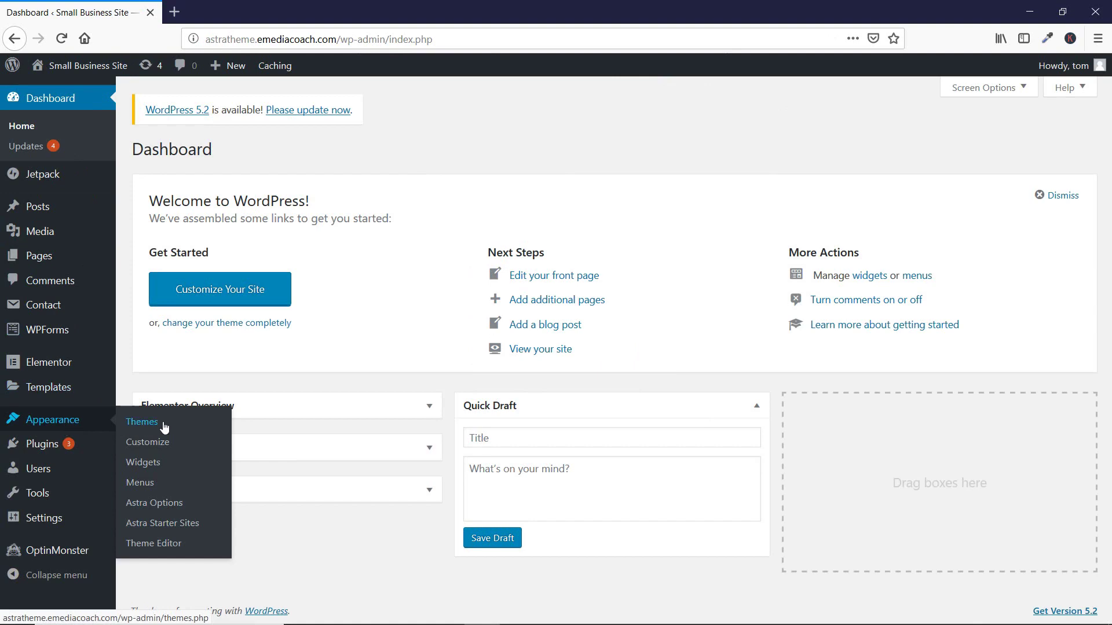
pyautogui.click(182, 509)
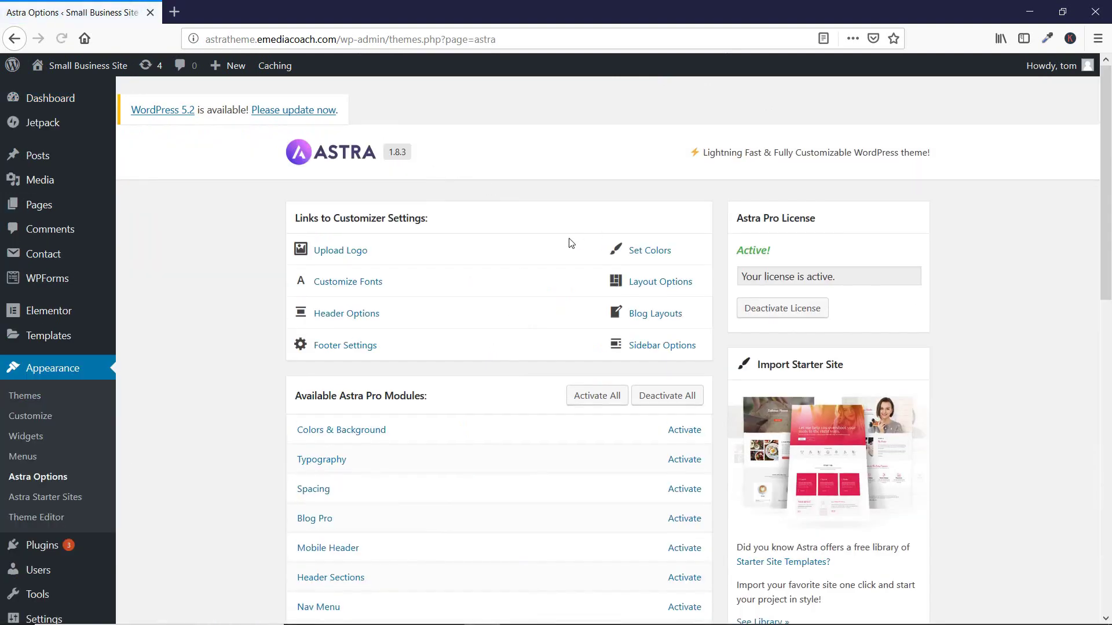
pyautogui.scroll(-3, 568, 241)
pyautogui.scroll(-2, 587, 334)
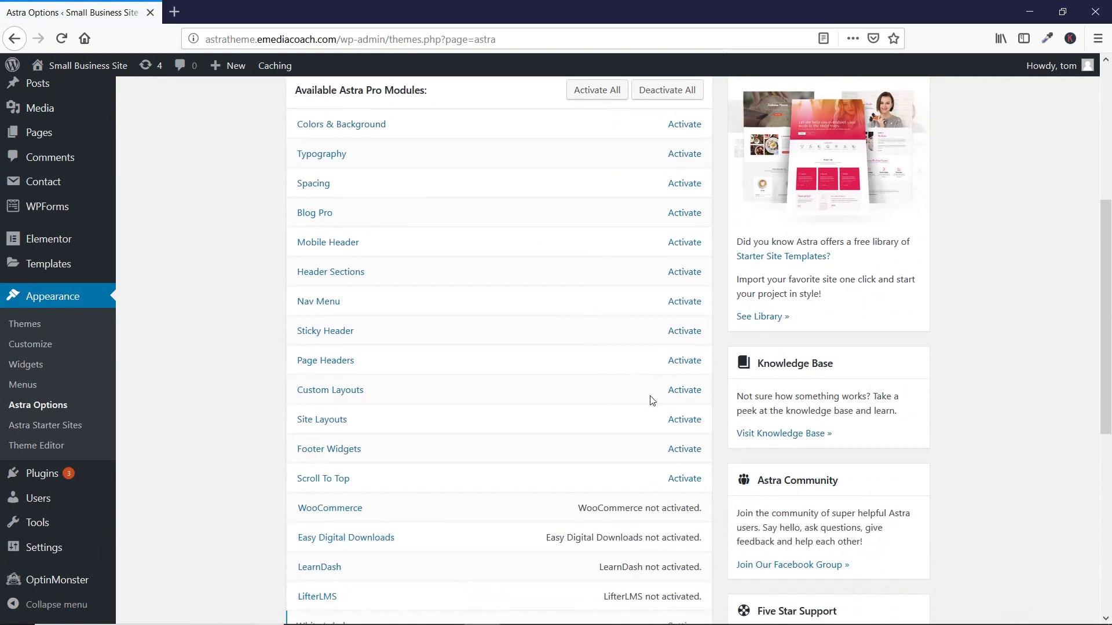
pyautogui.scroll(1, 653, 399)
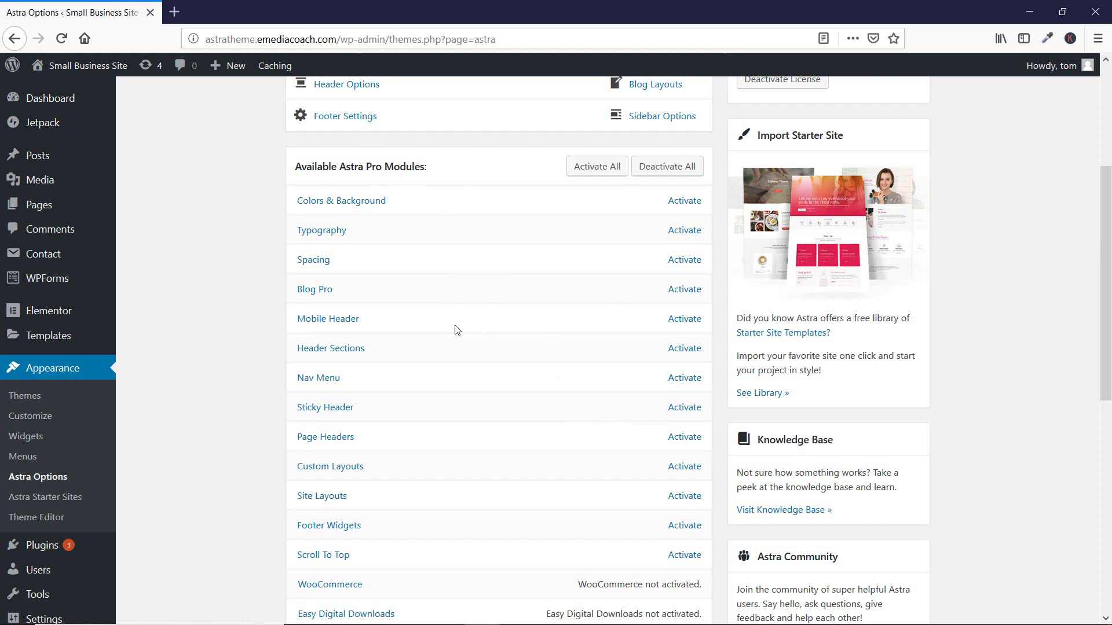
pyautogui.scroll(-2, 444, 332)
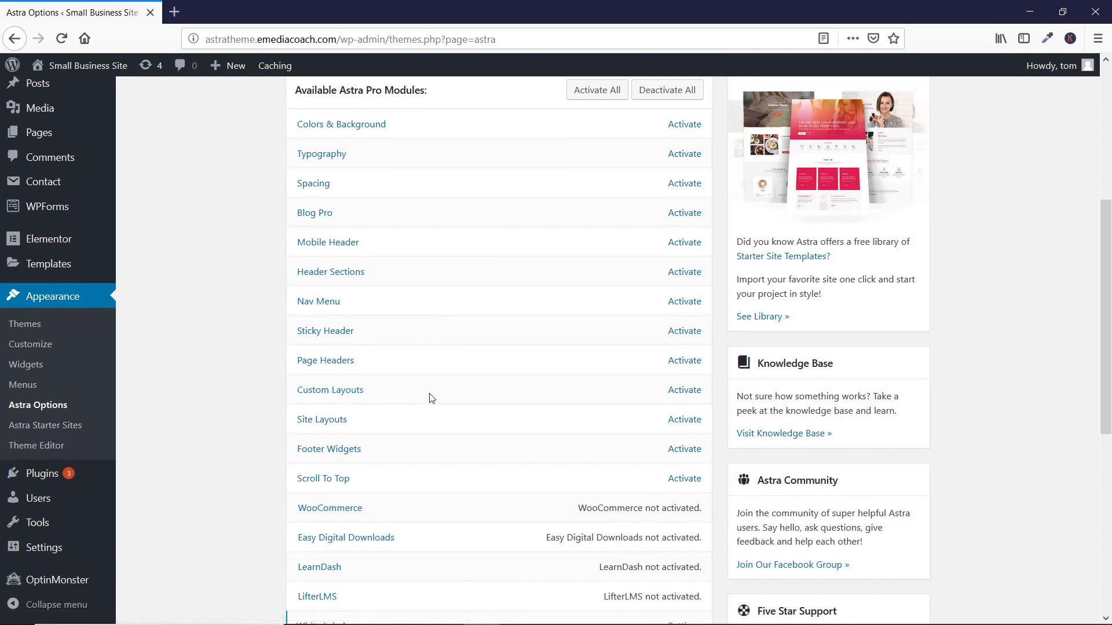
pyautogui.click(695, 394)
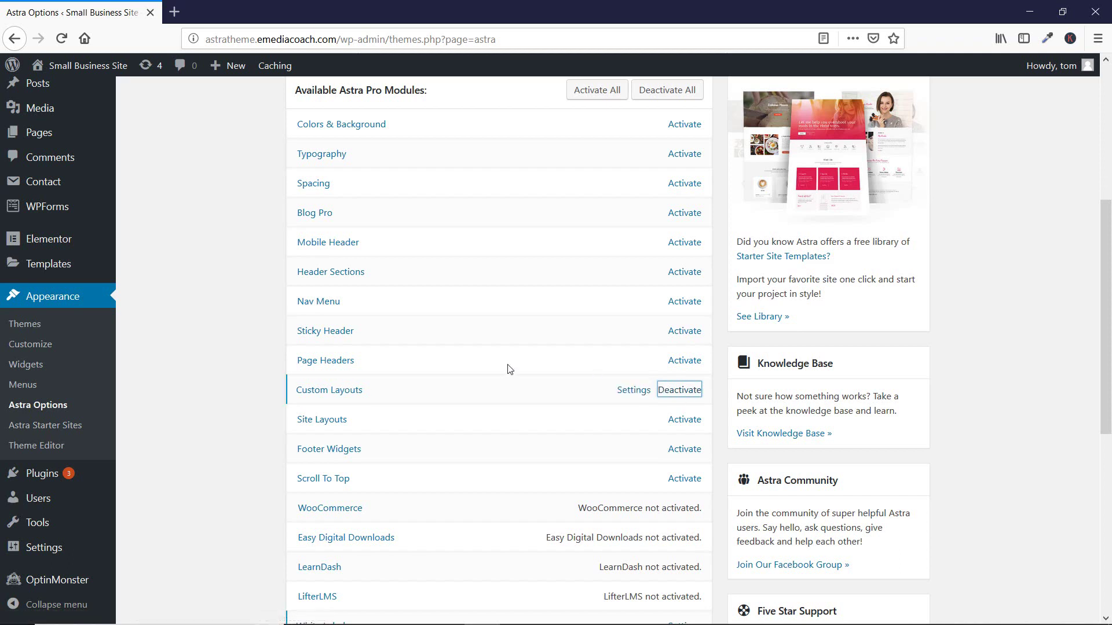
# Open the Custom Layouts module's settings and add a new custom layout
pyautogui.click(631, 397)
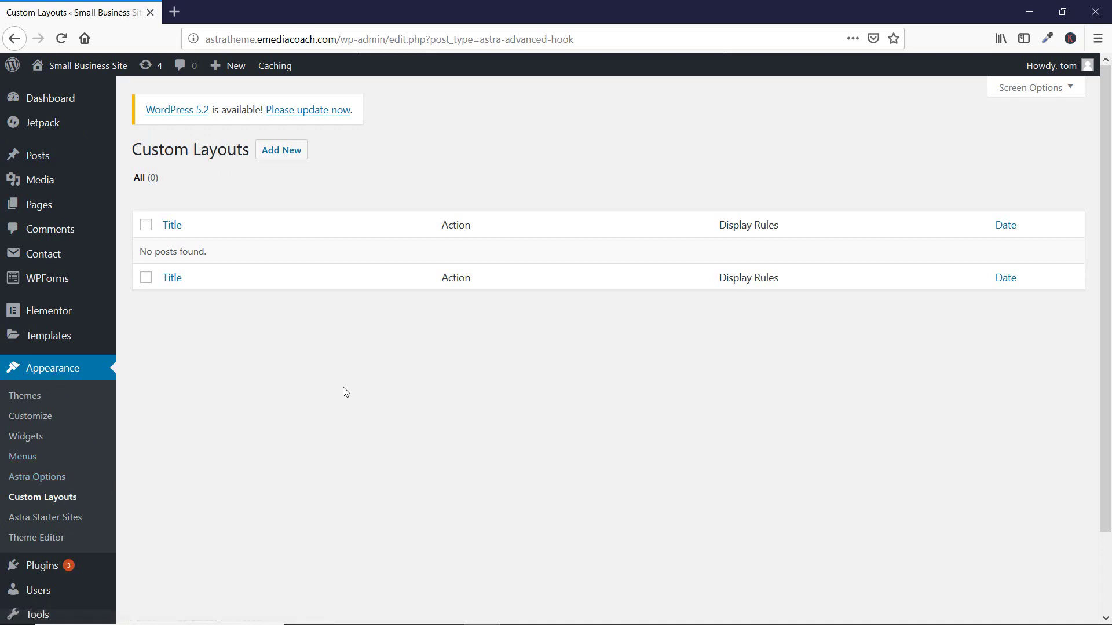
pyautogui.click(285, 161)
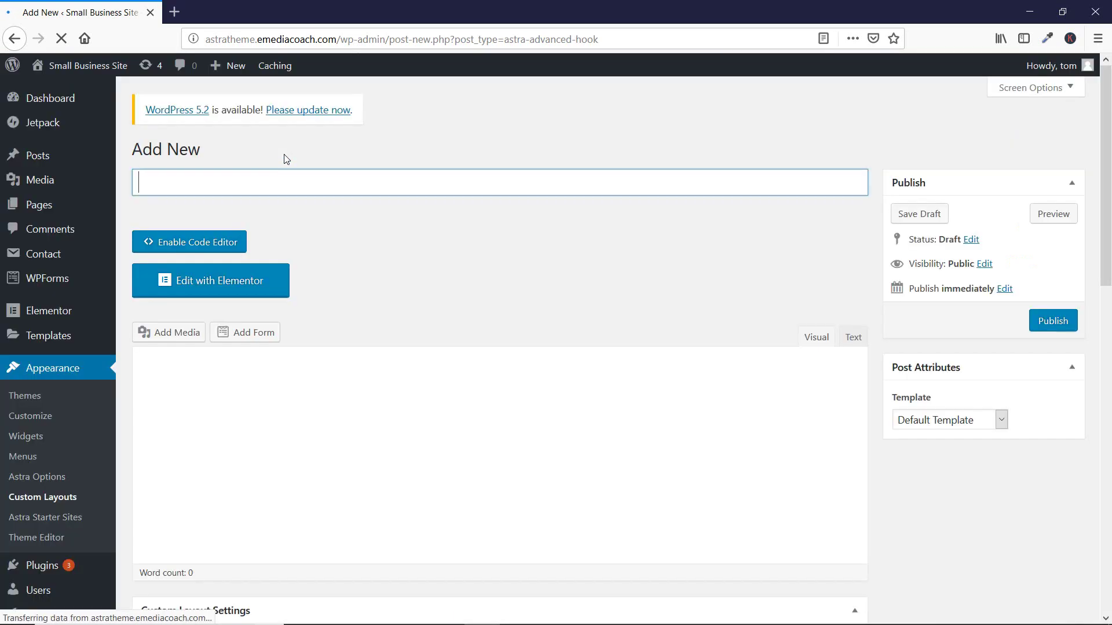
pyautogui.scroll(-2, 497, 301)
pyautogui.scroll(2, 440, 295)
pyautogui.scroll(-3, 466, 357)
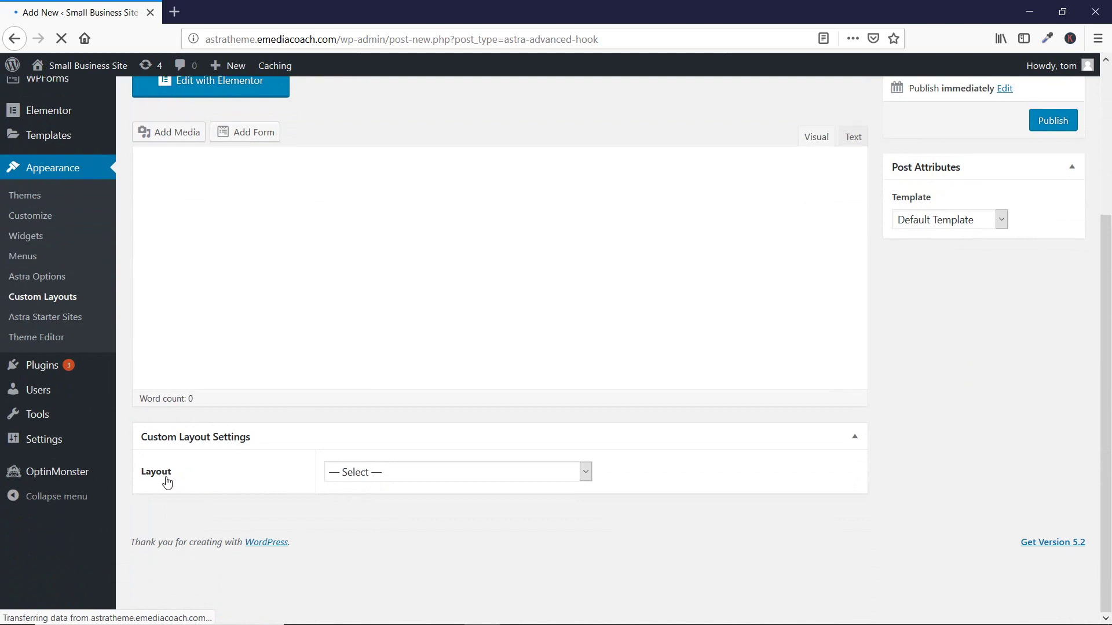
# Compare the available layout types with the header and footer on the live site's home page
pyautogui.click(429, 472)
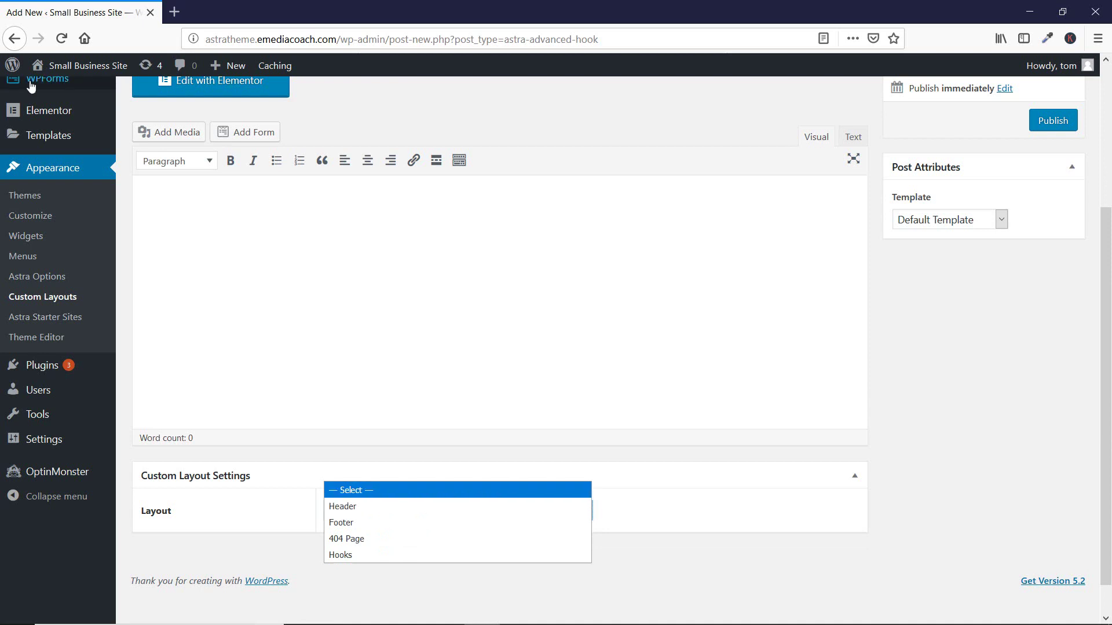
pyautogui.moveTo(81, 66)
pyautogui.middleClick(64, 100)
pyautogui.click(246, 9)
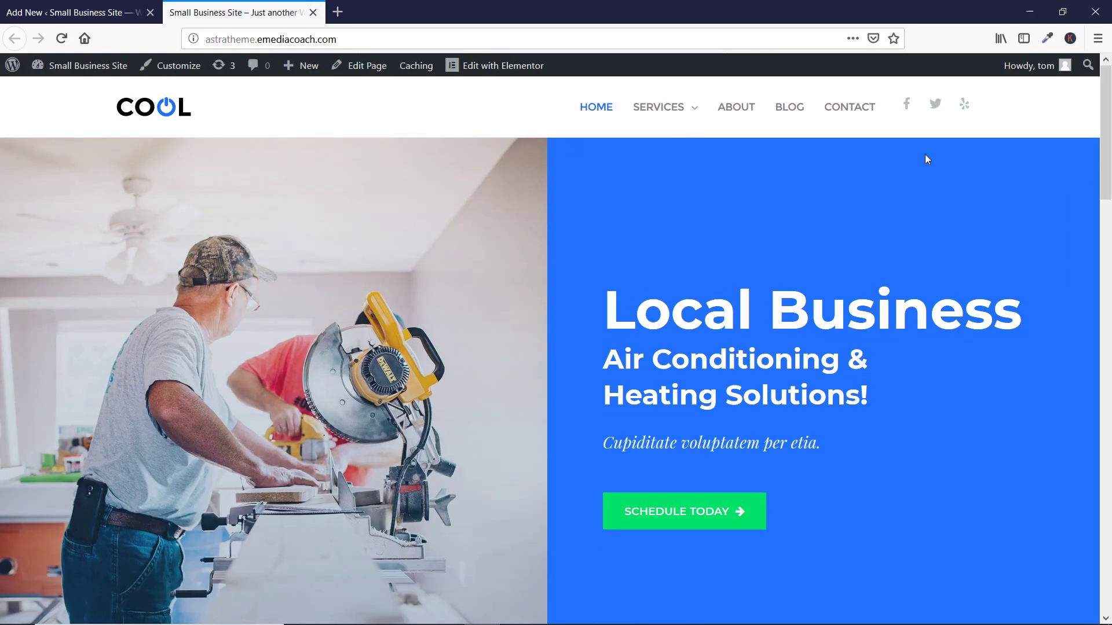
pyautogui.click(52, 7)
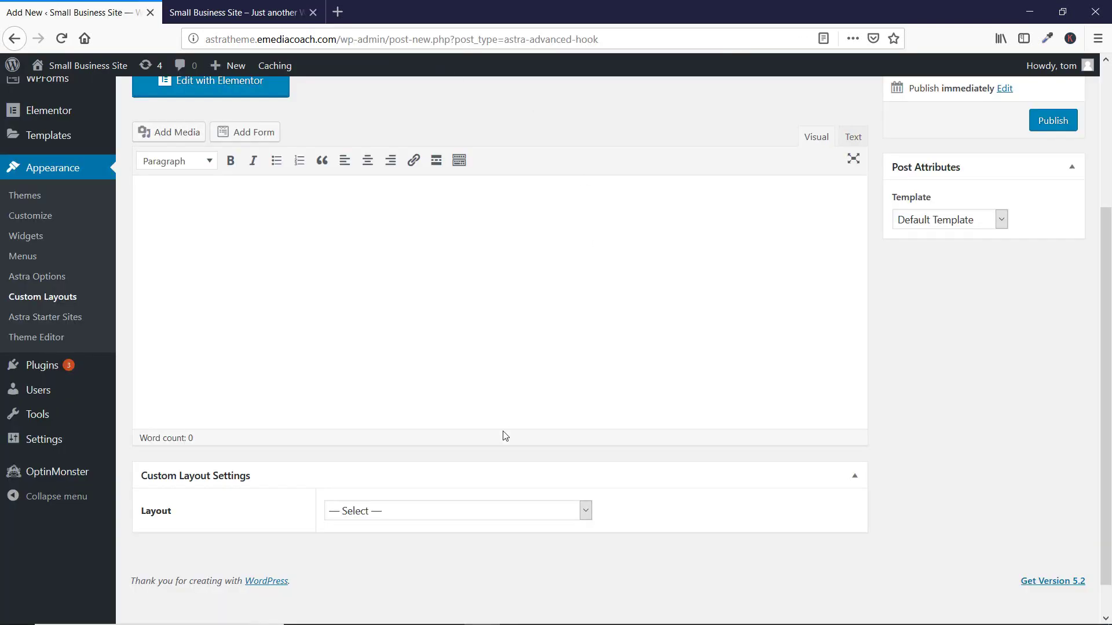
pyautogui.click(468, 512)
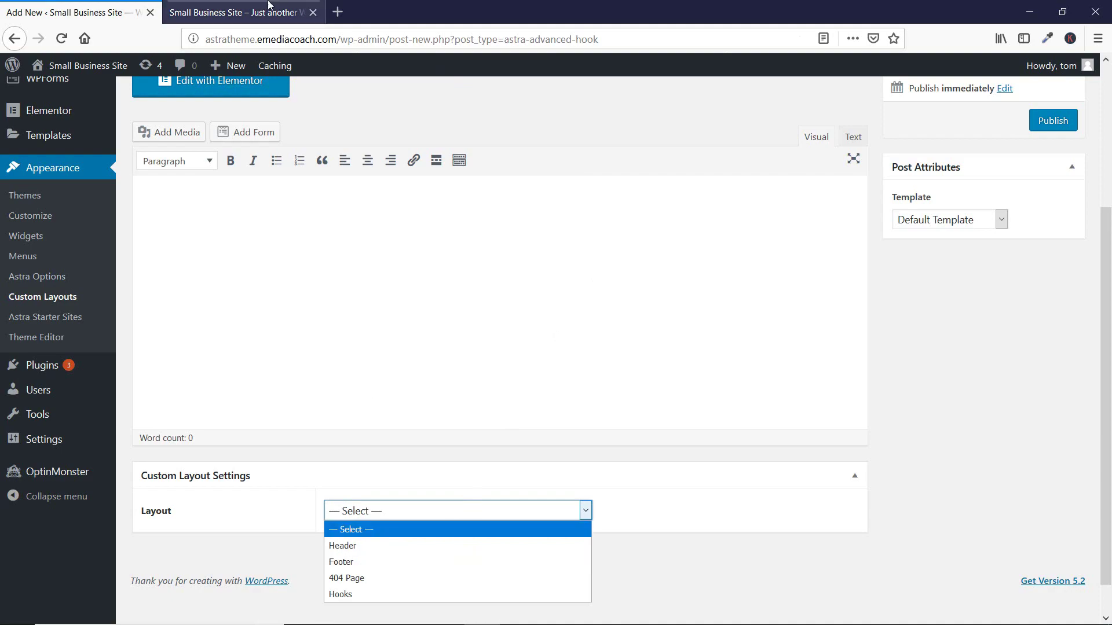
pyautogui.click(268, 8)
pyautogui.scroll(-15, 374, 365)
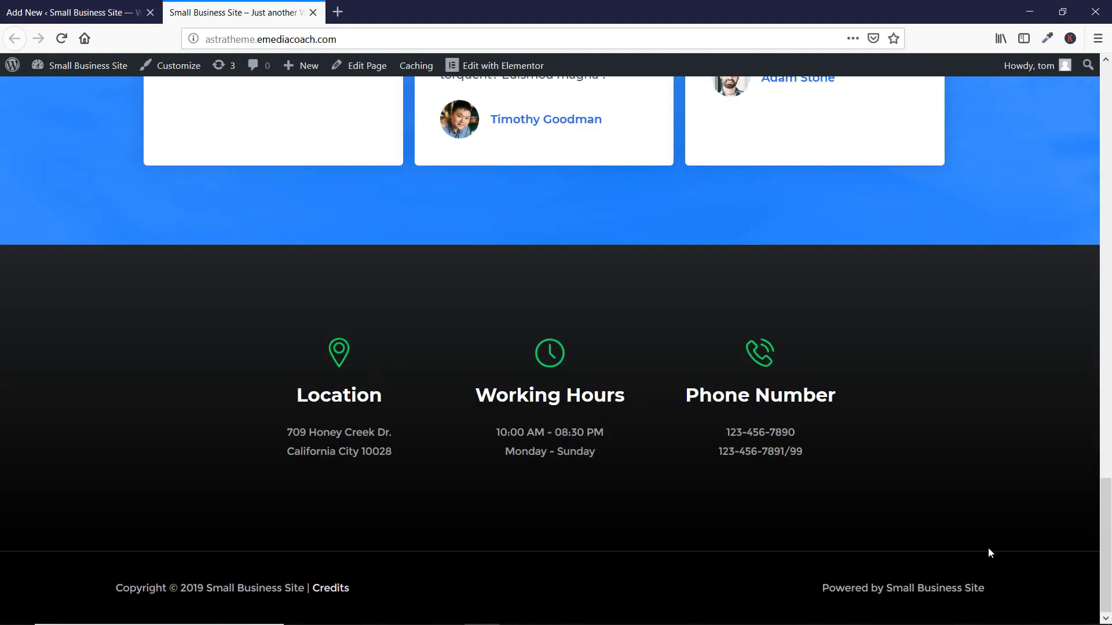
pyautogui.click(67, 7)
pyautogui.click(432, 517)
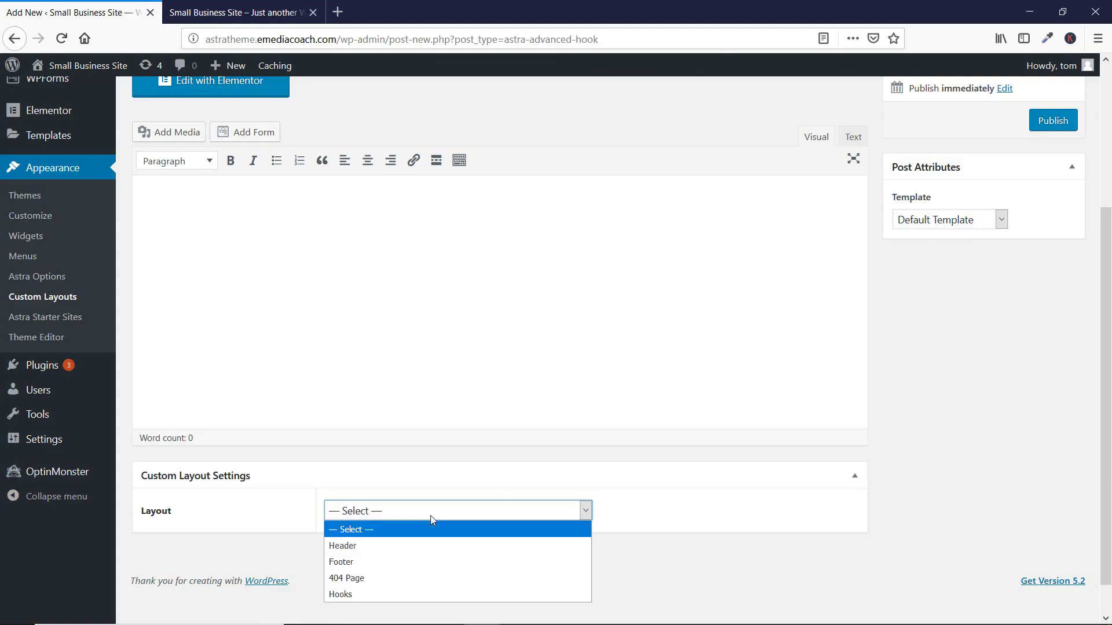
# Load the nonexistent address astratheme.emediacoach.com/dsffsdfdsff on the live site to view its 404 page
pyautogui.click(237, 12)
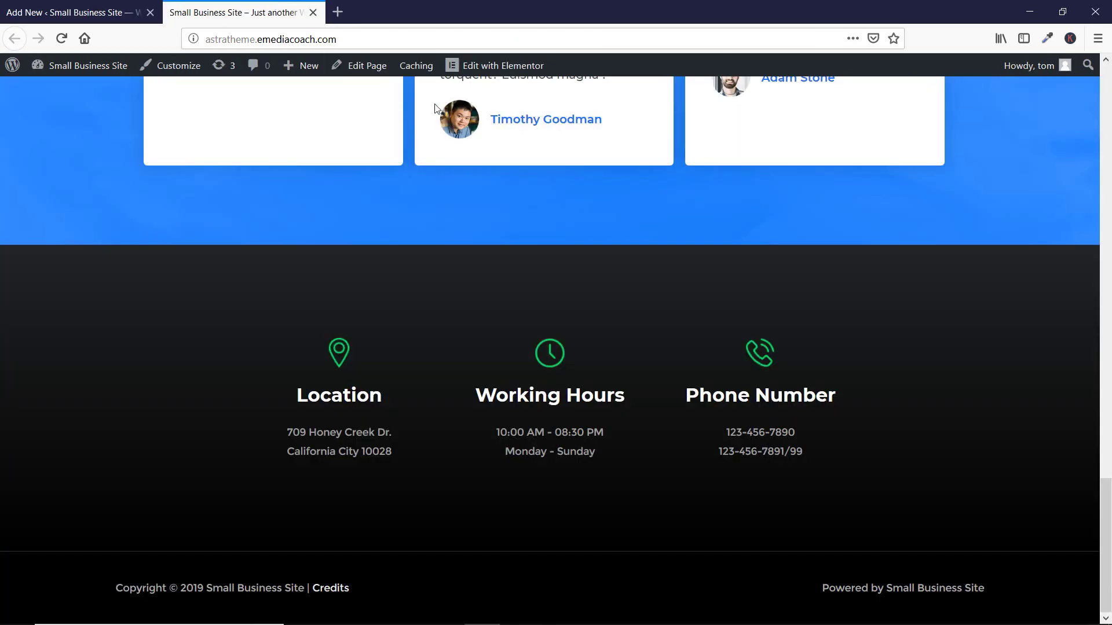
pyautogui.click(411, 45)
pyautogui.click(410, 45)
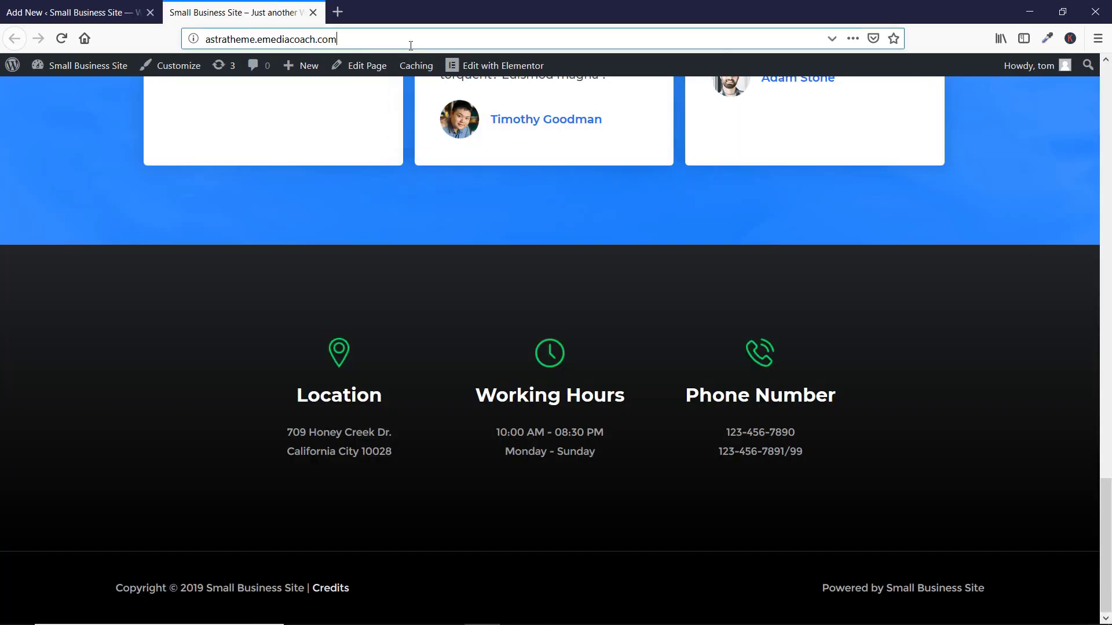
pyautogui.write('/dsffsdfdsff')
pyautogui.press('Return')
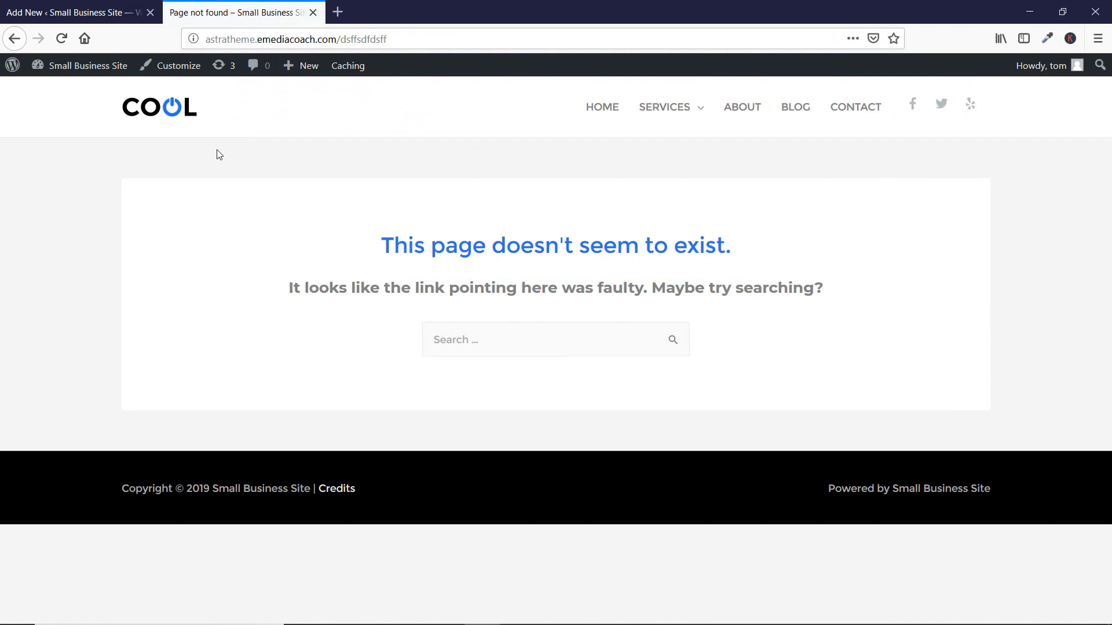
# Set the new custom layout's type to Header and give it the title "head 1"
pyautogui.click(34, 8)
pyautogui.click(367, 512)
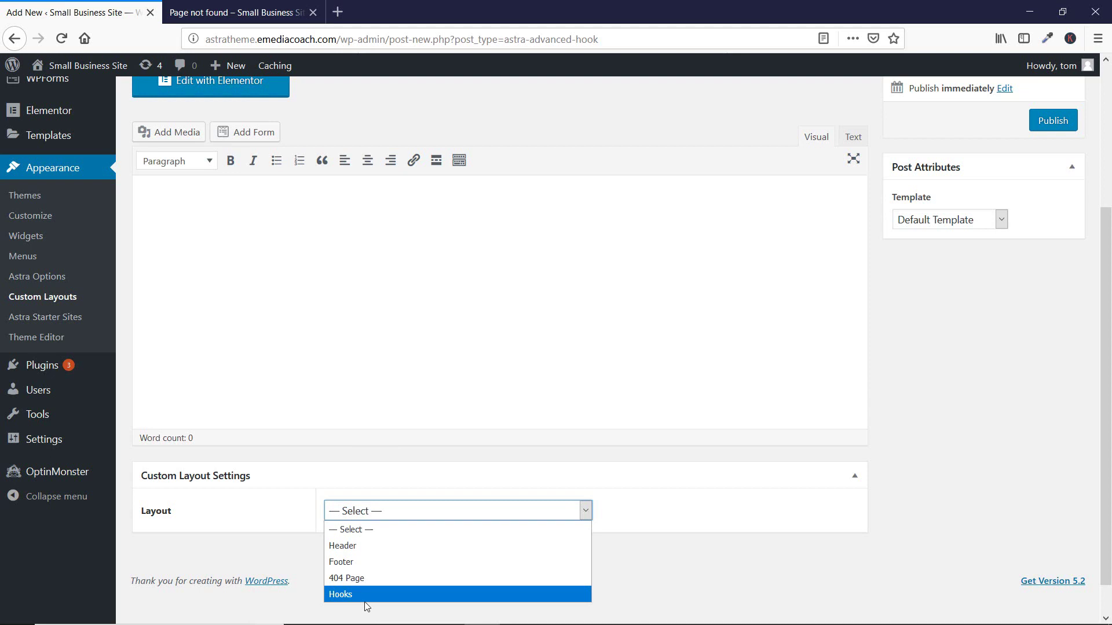
pyautogui.click(414, 547)
pyautogui.scroll(3, 429, 482)
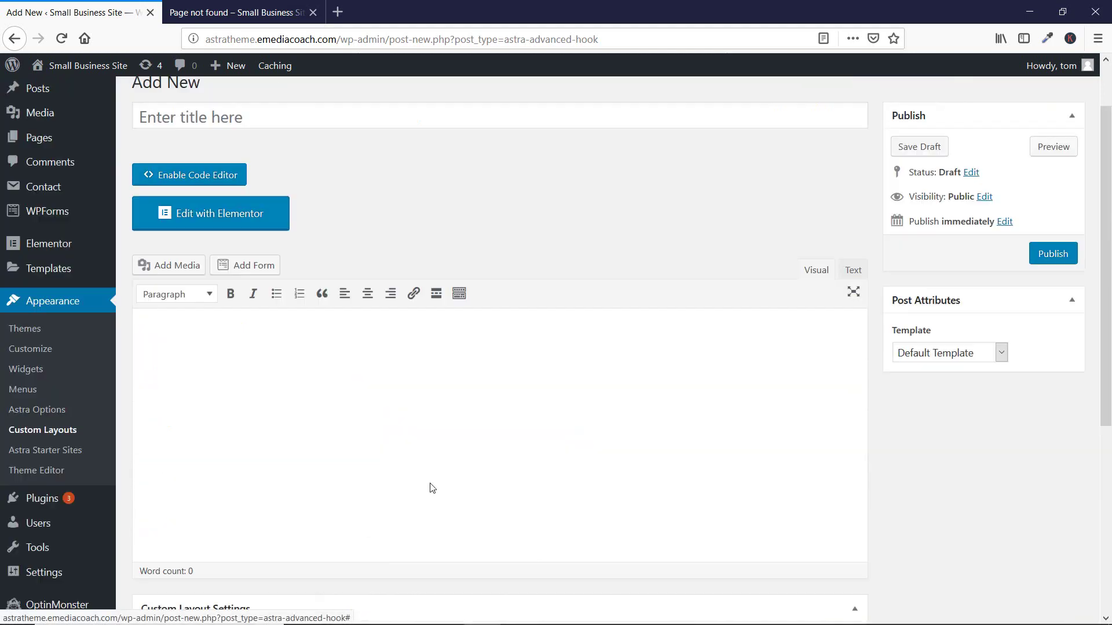
pyautogui.scroll(1, 432, 488)
pyautogui.click(292, 185)
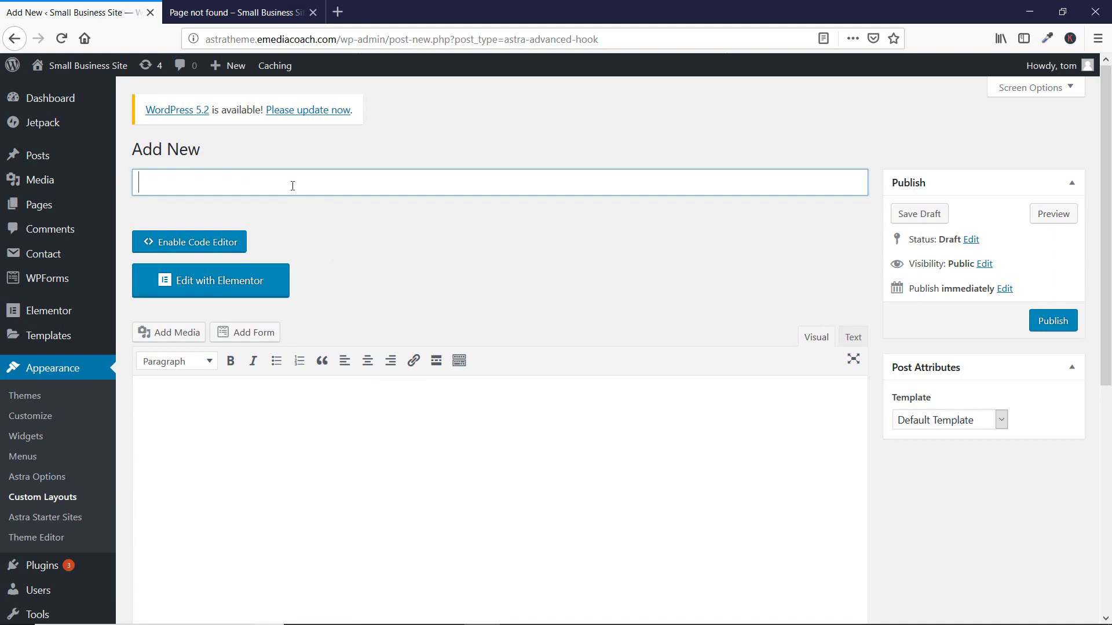
pyautogui.write('head 1')
# Enable the Stick option for the header in the custom layout settings
pyautogui.scroll(-5, 292, 185)
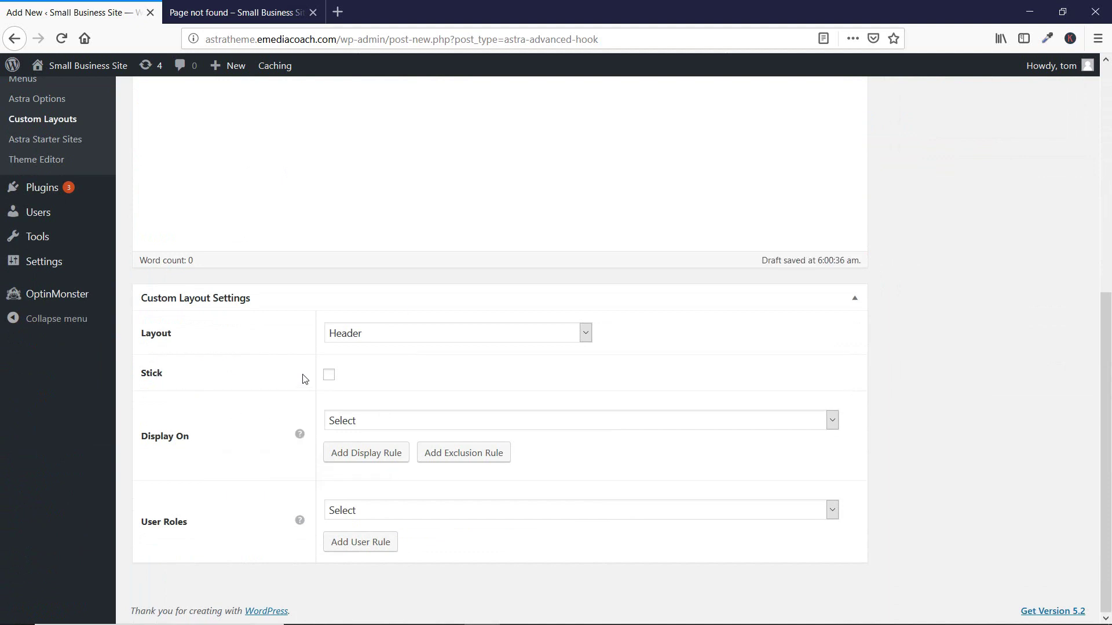
pyautogui.click(331, 377)
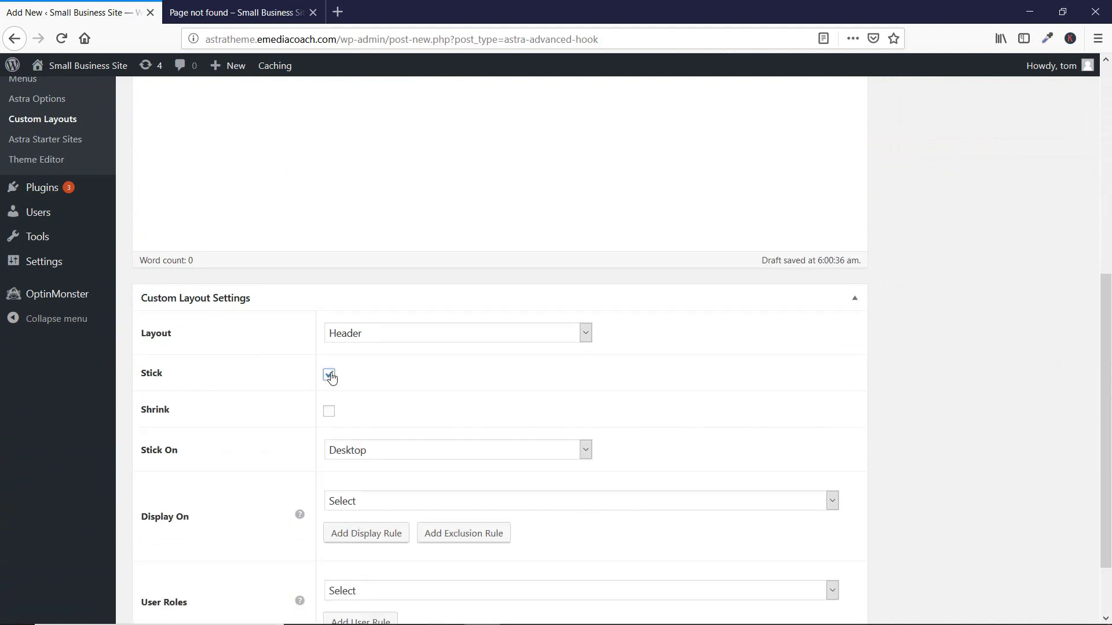
pyautogui.scroll(-2, 427, 429)
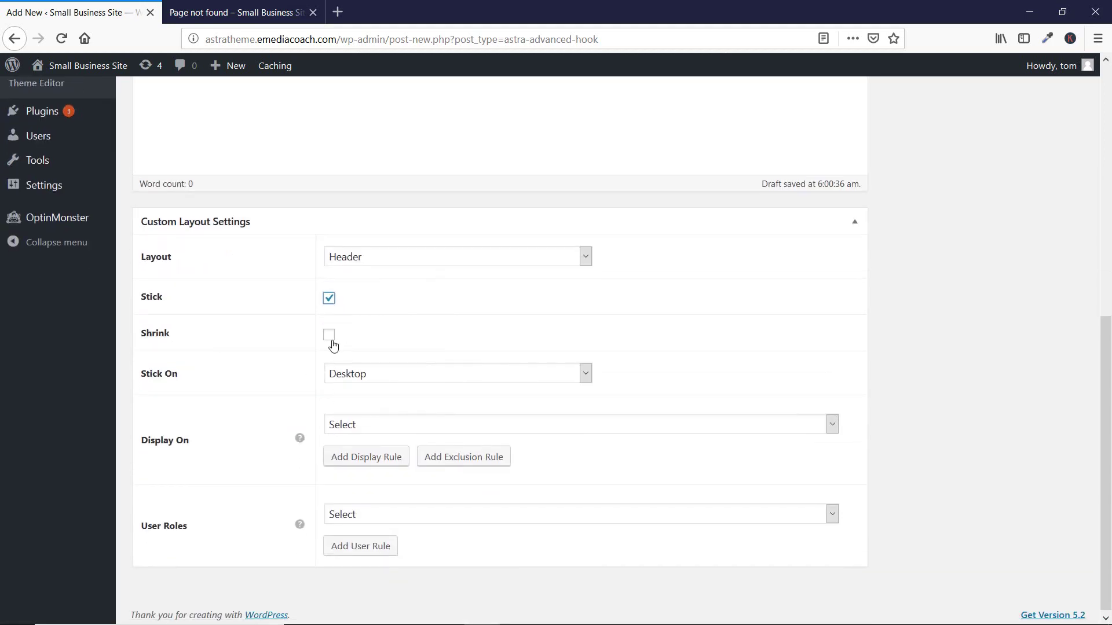
pyautogui.scroll(-1, 461, 300)
pyautogui.scroll(5, 460, 300)
pyautogui.scroll(-4, 459, 299)
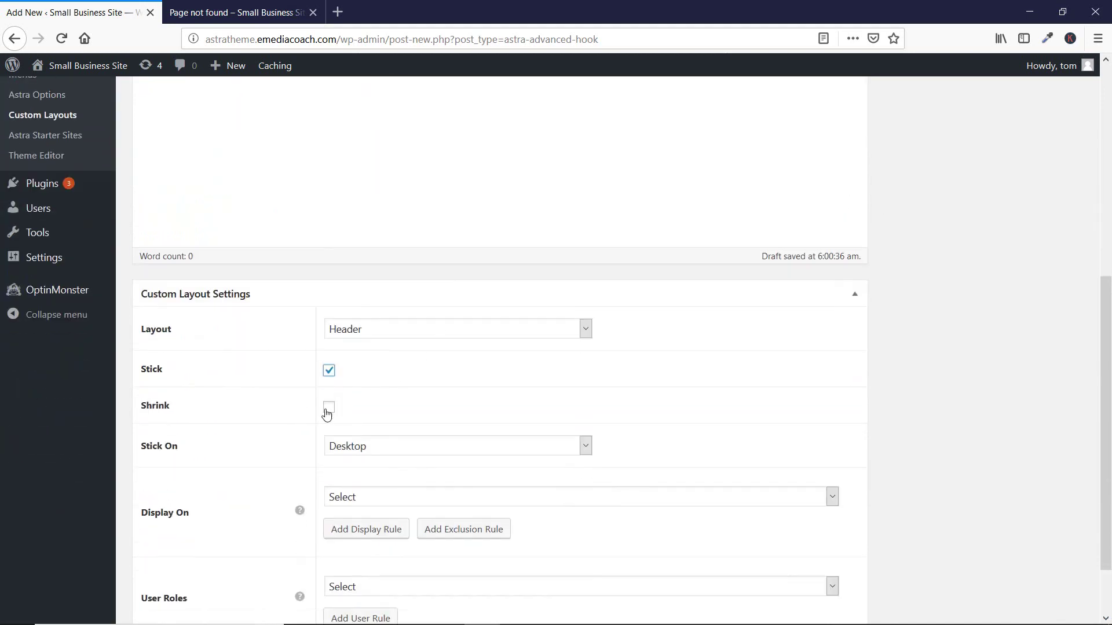
pyautogui.scroll(-3, 347, 403)
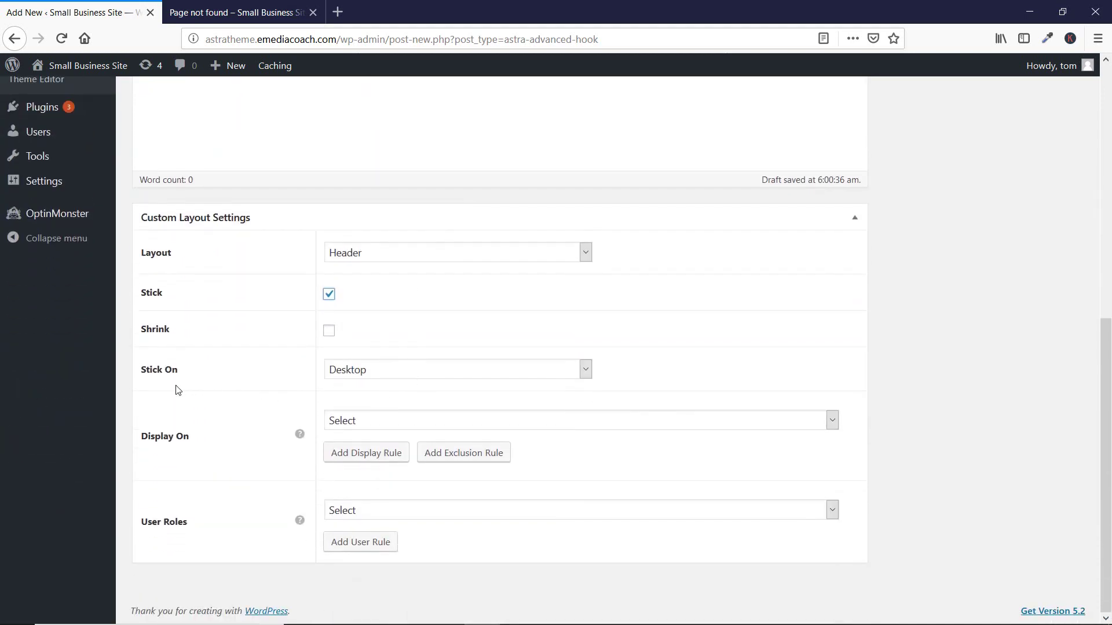
# Make the custom header stick on Desktop + Mobile
pyautogui.click(396, 372)
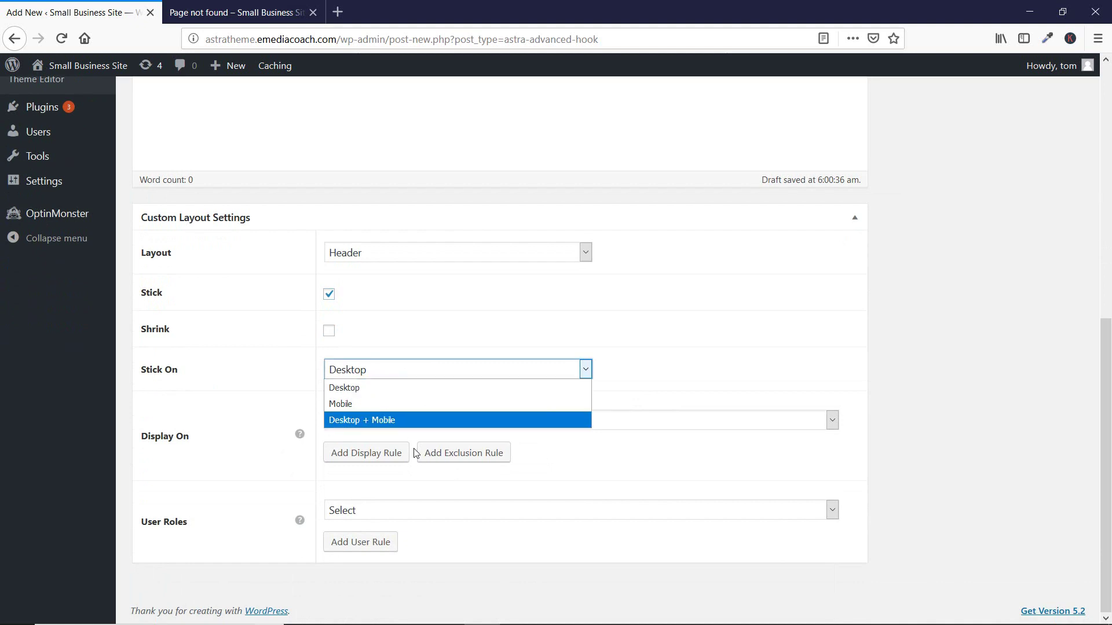
pyautogui.click(410, 421)
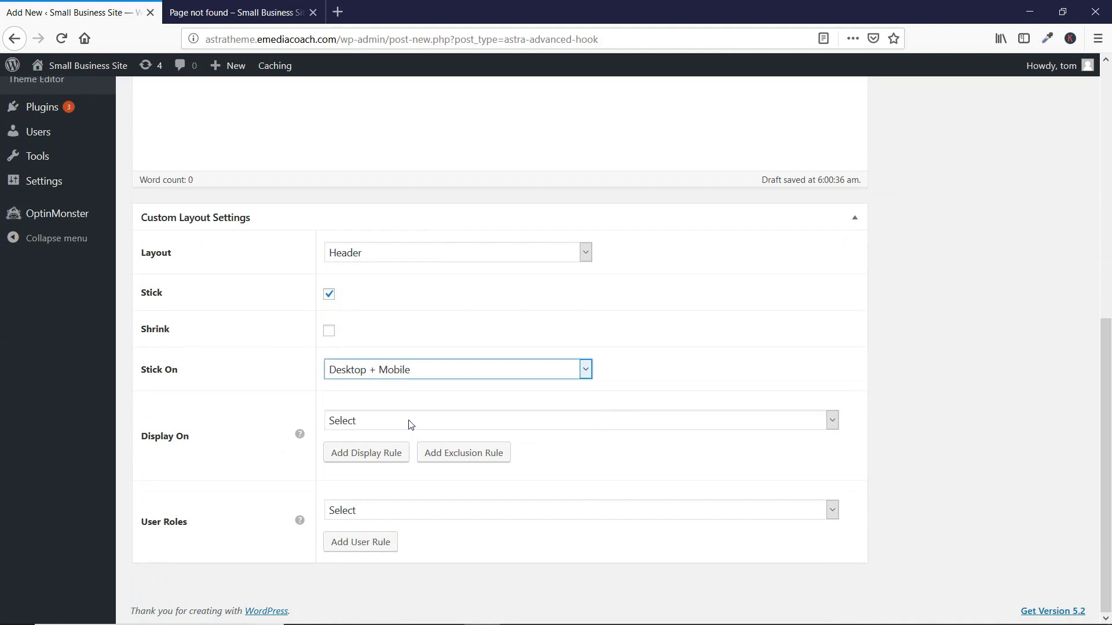
pyautogui.click(355, 423)
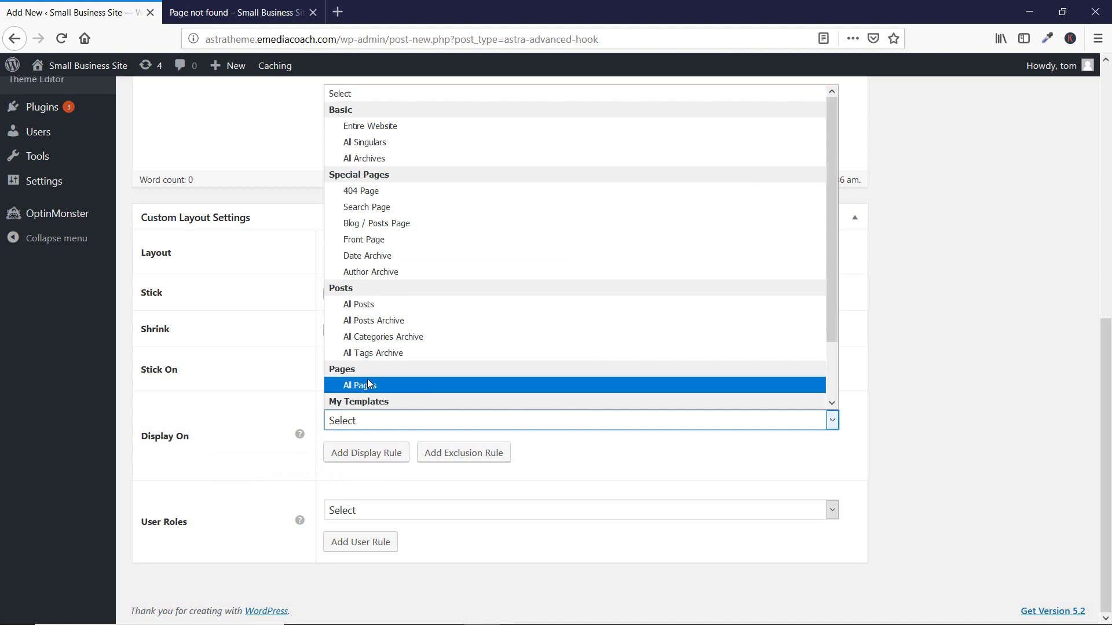
pyautogui.scroll(-2, 405, 121)
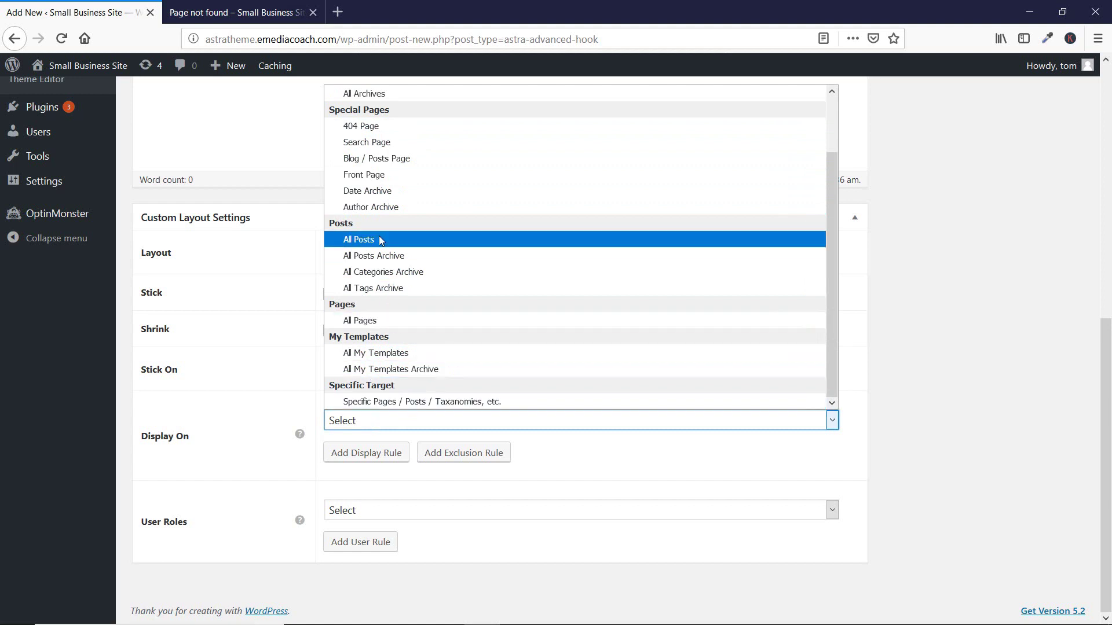
pyautogui.click(361, 316)
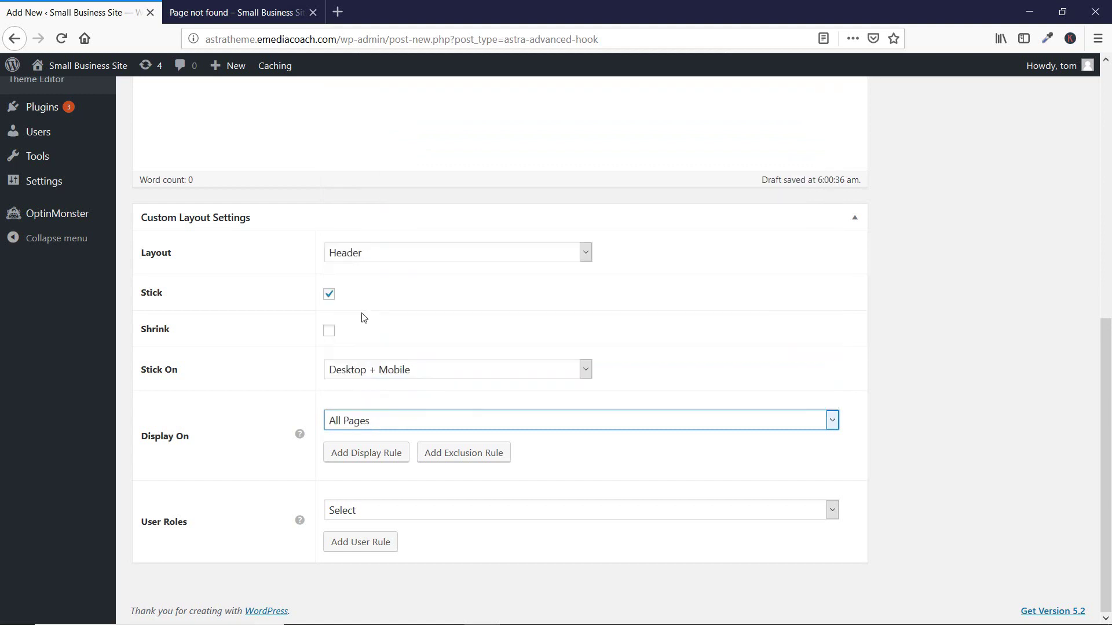
# Display the custom header on the Entire Website and set its user roles to All
pyautogui.click(448, 421)
pyautogui.click(377, 122)
pyautogui.click(392, 511)
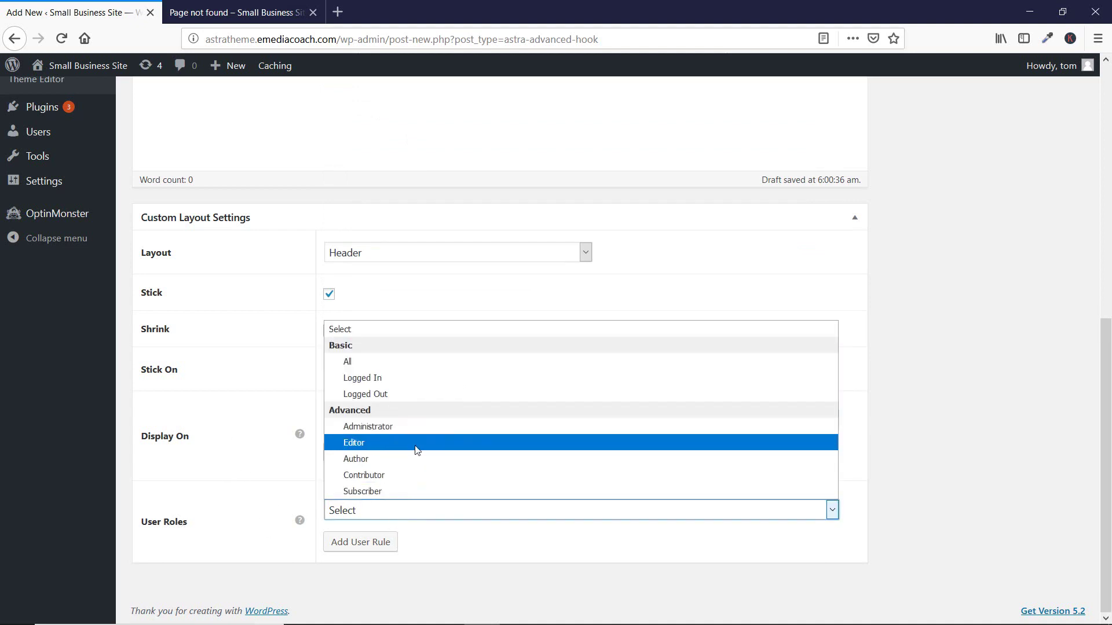
pyautogui.click(380, 361)
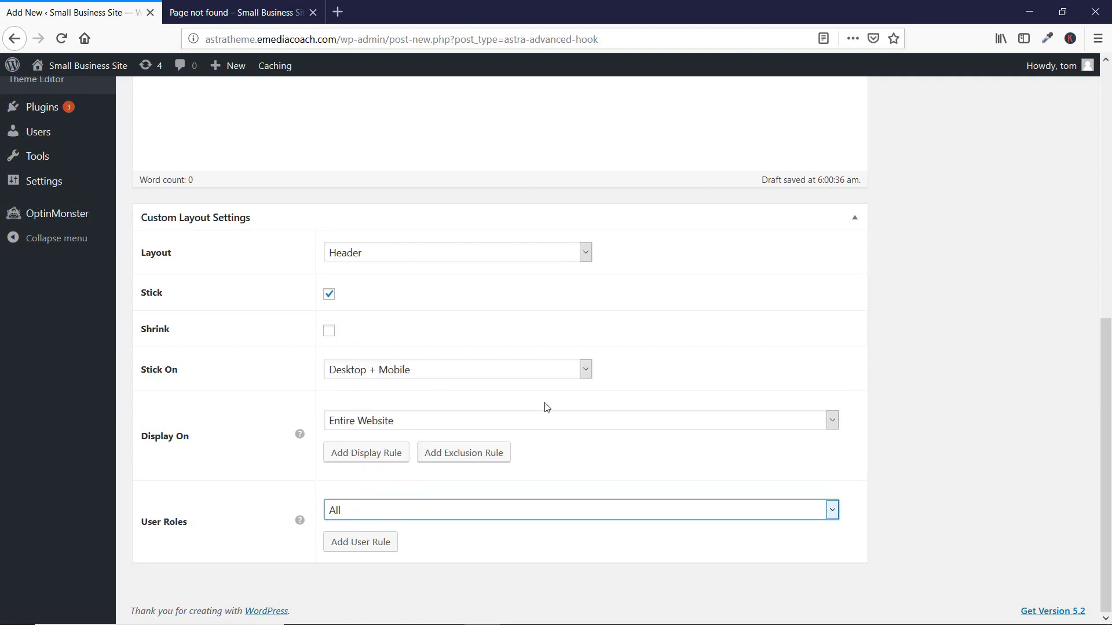
# Publish the "head 1" custom layout
pyautogui.scroll(10, 352, 426)
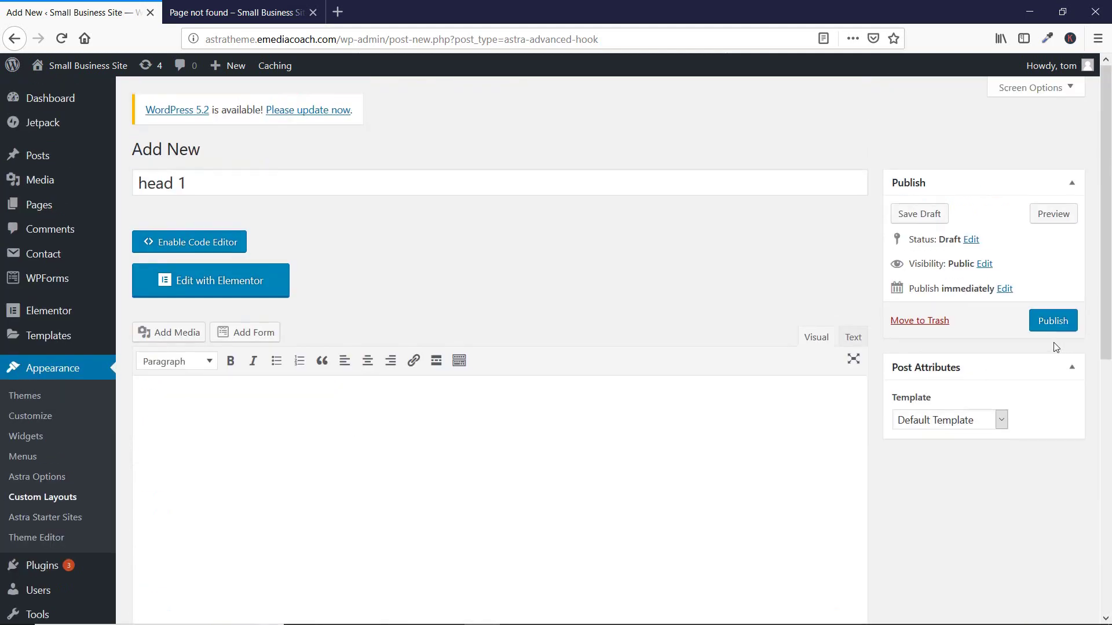
pyautogui.click(1049, 322)
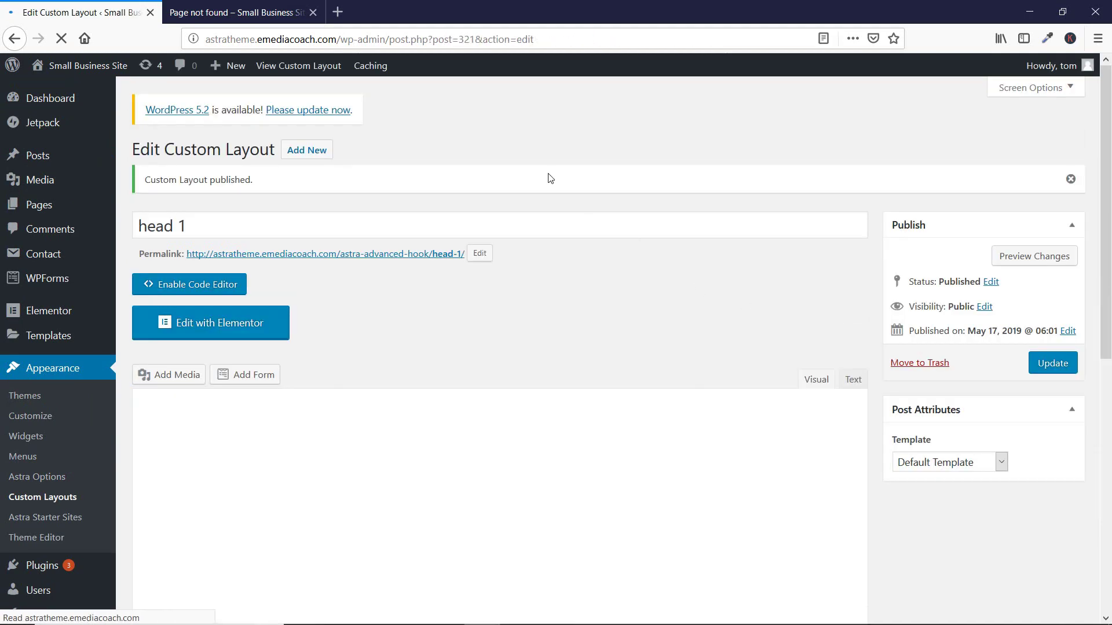
pyautogui.scroll(-3, 417, 412)
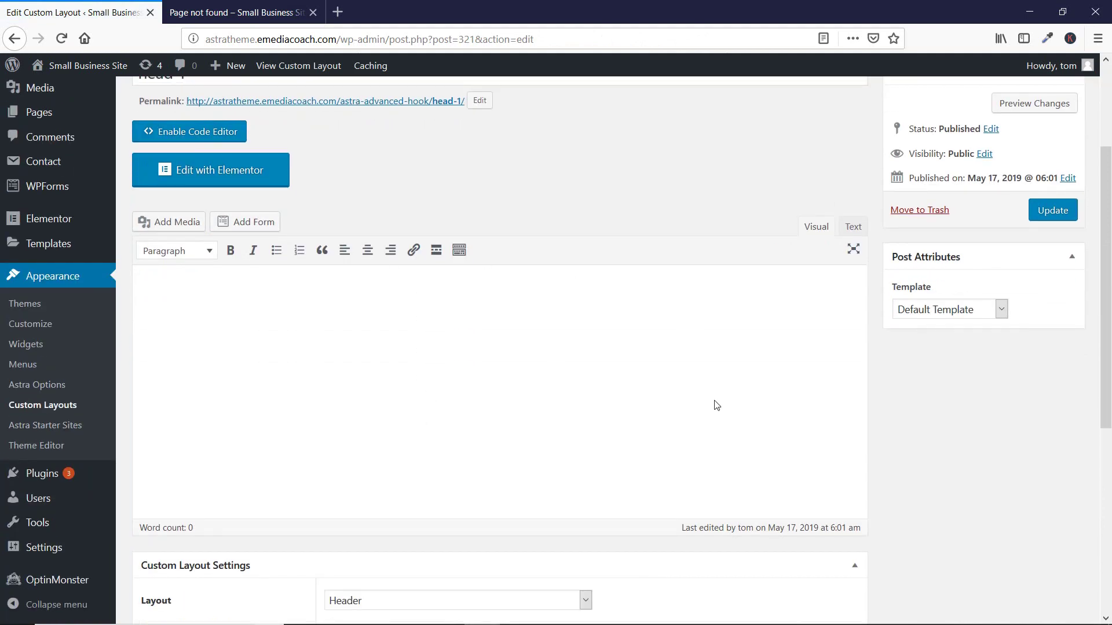
pyautogui.scroll(3, 425, 216)
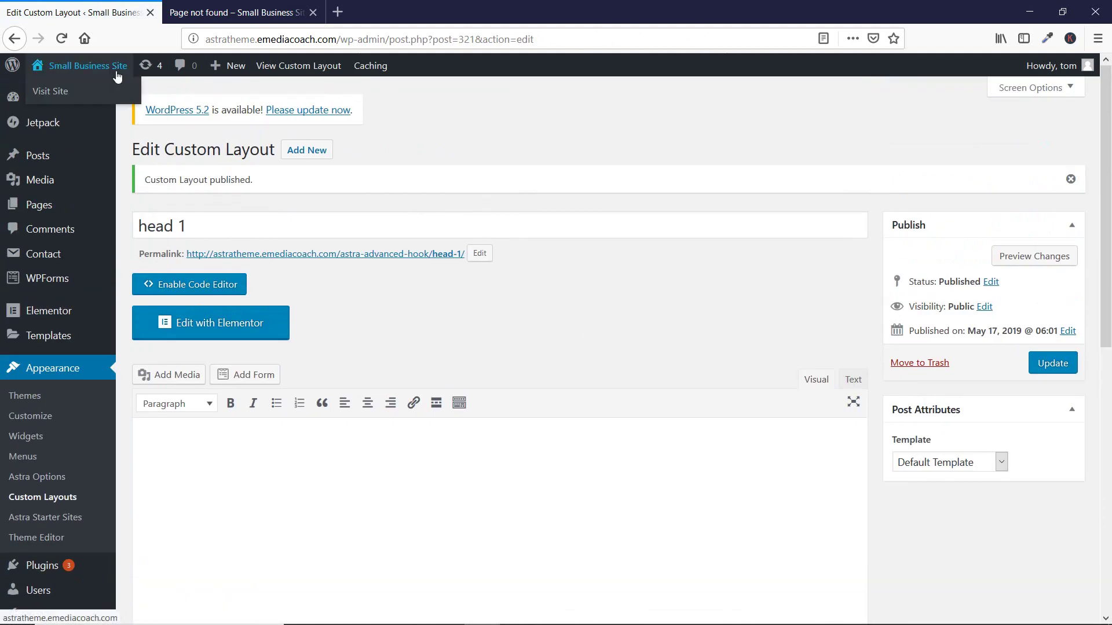
# Load the live site's home page and examine how the published empty header affects the top of the page
pyautogui.hotkey('ctrl', 'Tab')
pyautogui.click(140, 119)
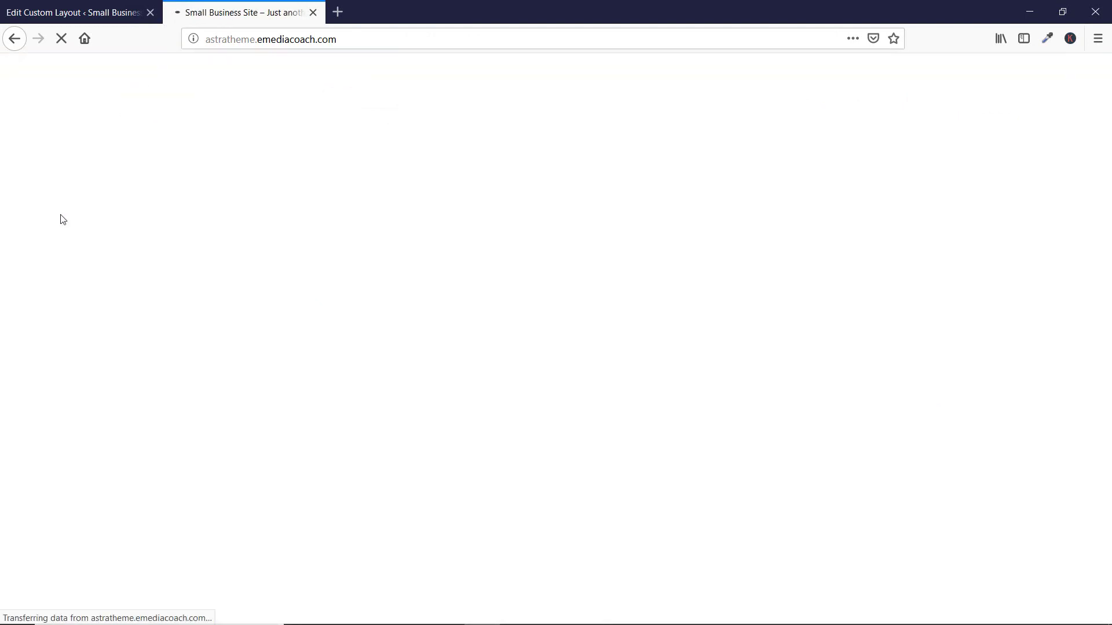
pyautogui.scroll(-10, 534, 223)
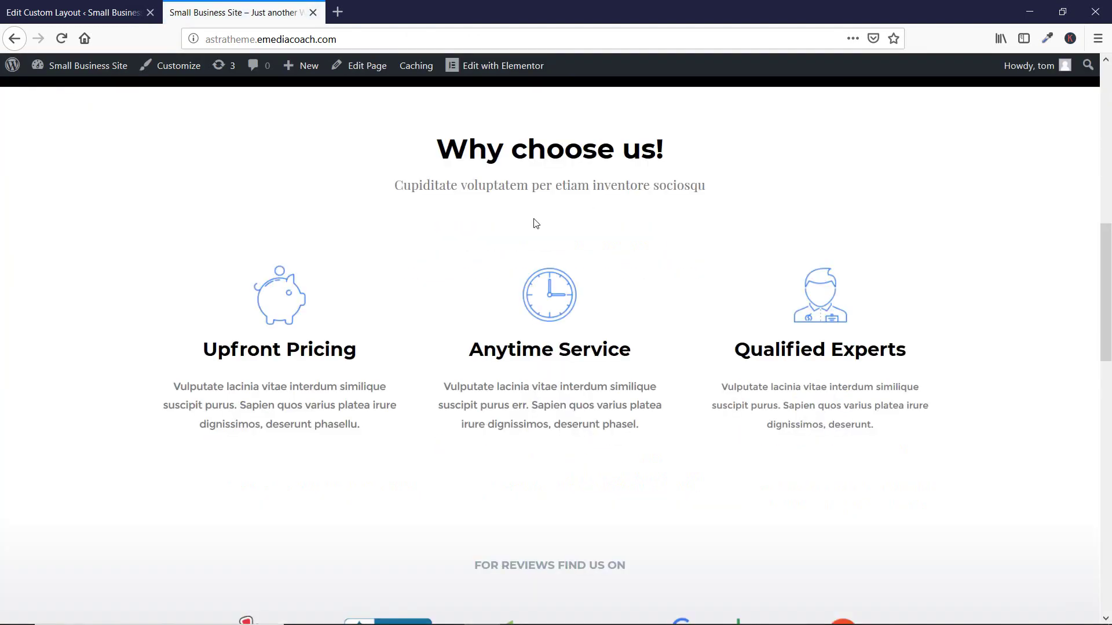
pyautogui.scroll(10, 534, 223)
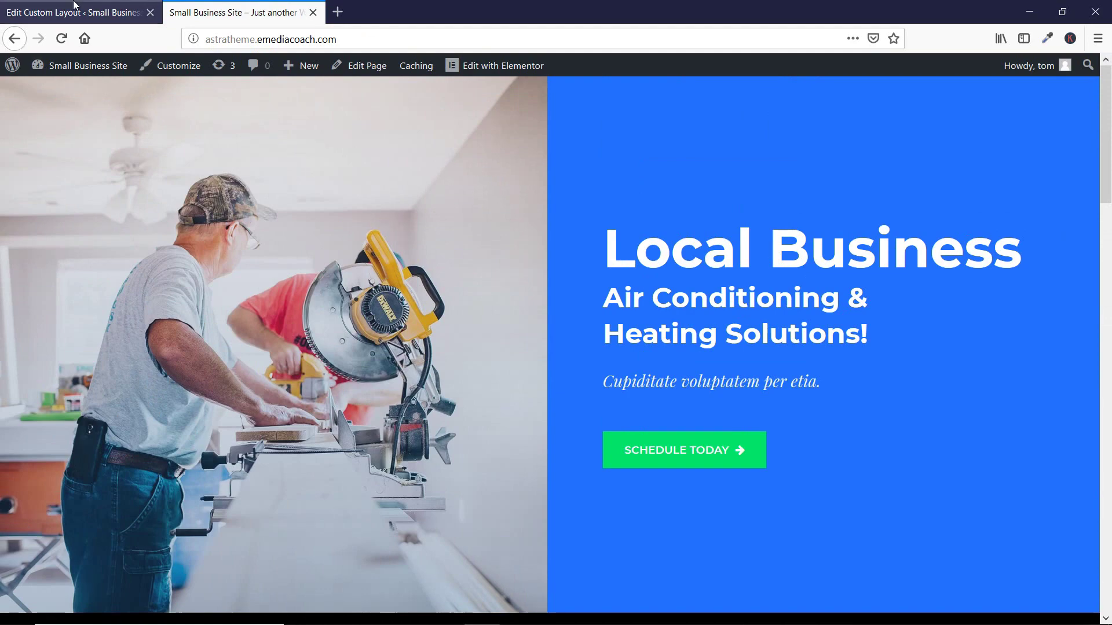
pyautogui.click(116, 11)
pyautogui.click(222, 5)
pyautogui.scroll(-12, 235, 310)
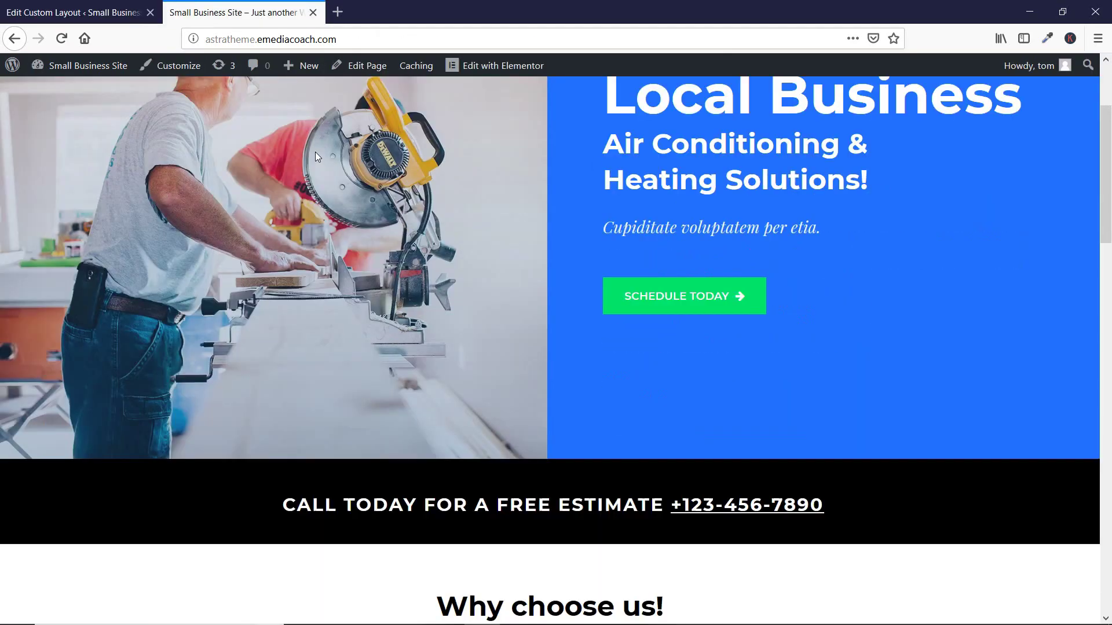
pyautogui.scroll(12, 235, 310)
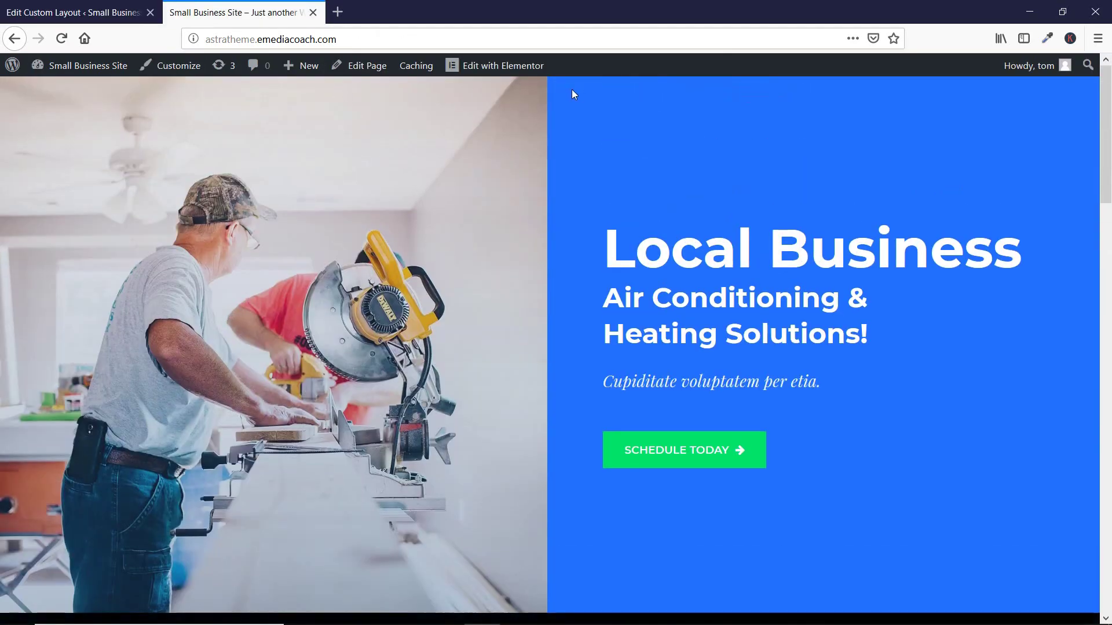
# Return to the "head 1" custom layout and open it for editing in Elementor
pyautogui.click(115, 8)
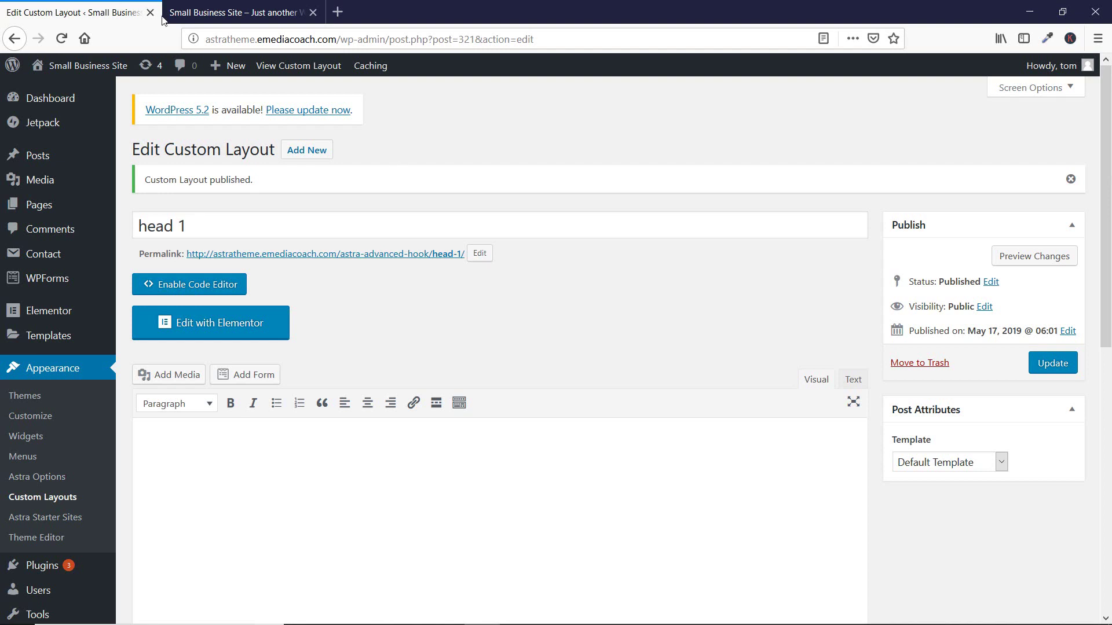
pyautogui.click(249, 335)
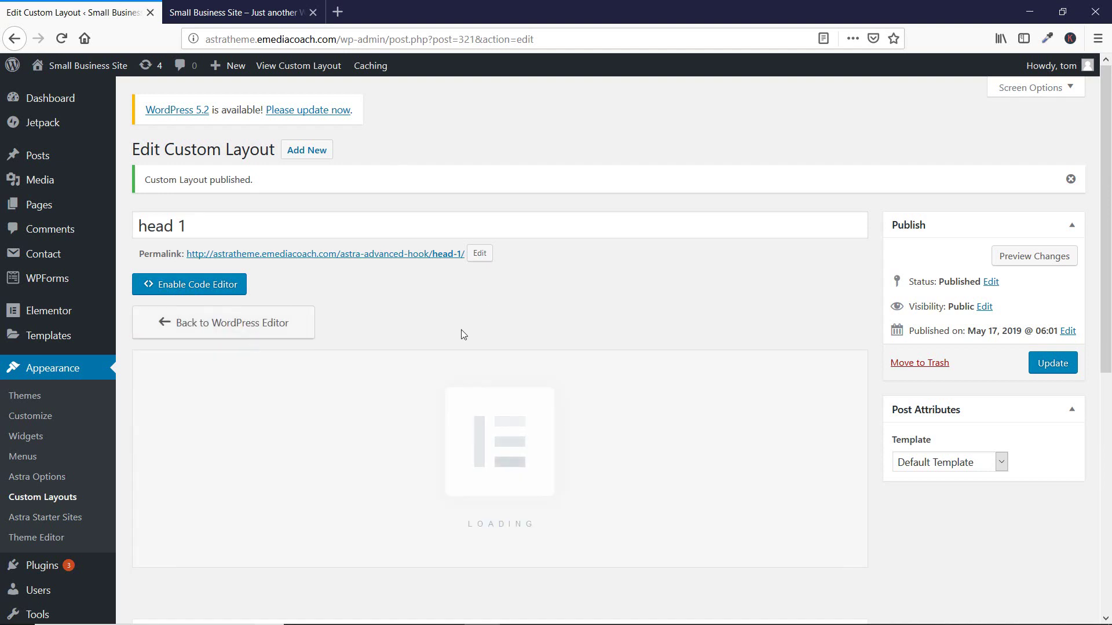
pyautogui.scroll(-5, 461, 334)
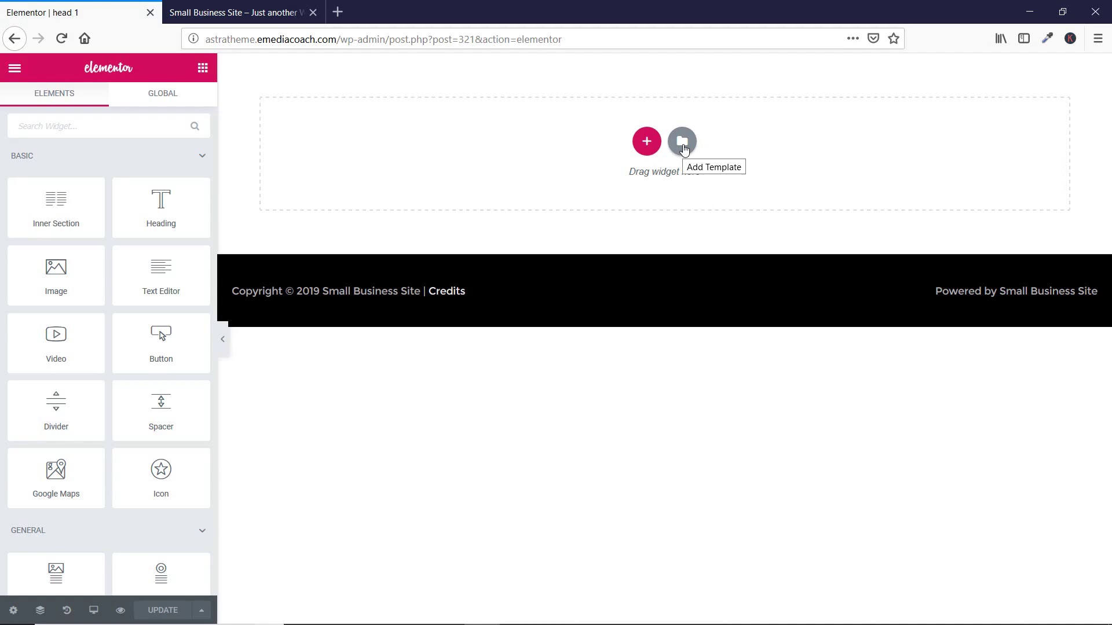
# Insert the white "Alternate Numbers" block with the 85%, 74% and 90% boxes from the Elementor block library into the header layout
pyautogui.click(684, 149)
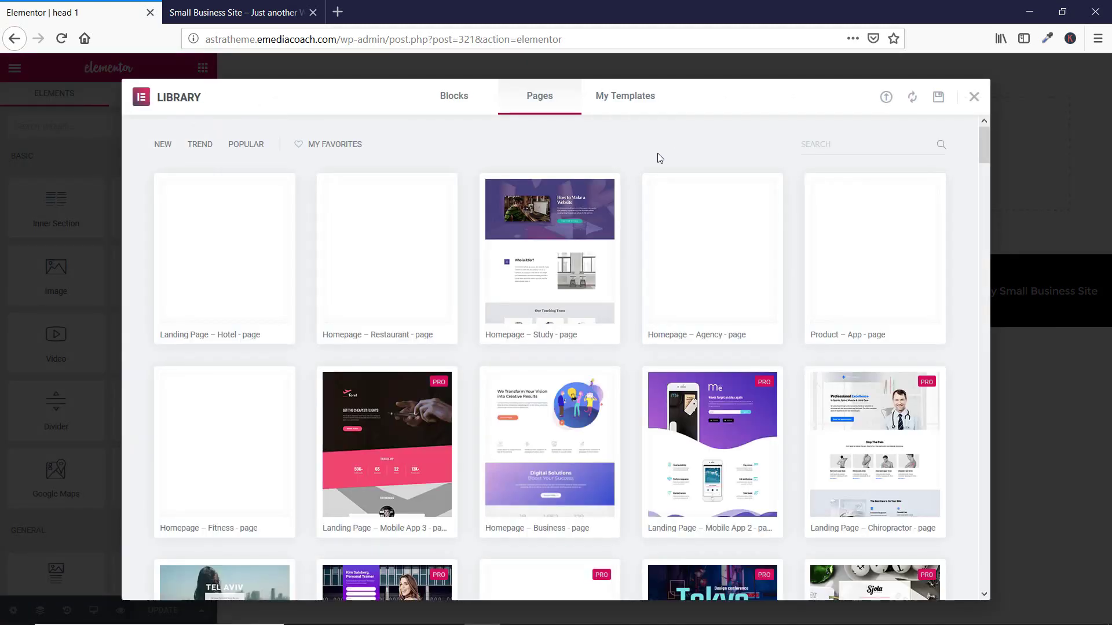
pyautogui.click(450, 103)
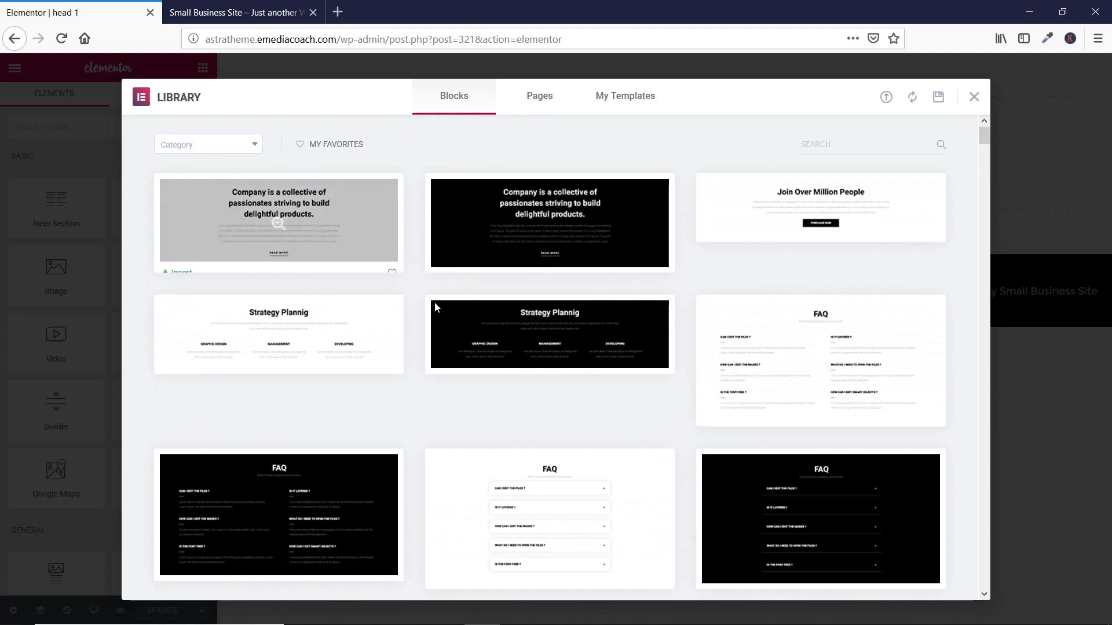
pyautogui.scroll(-10, 802, 355)
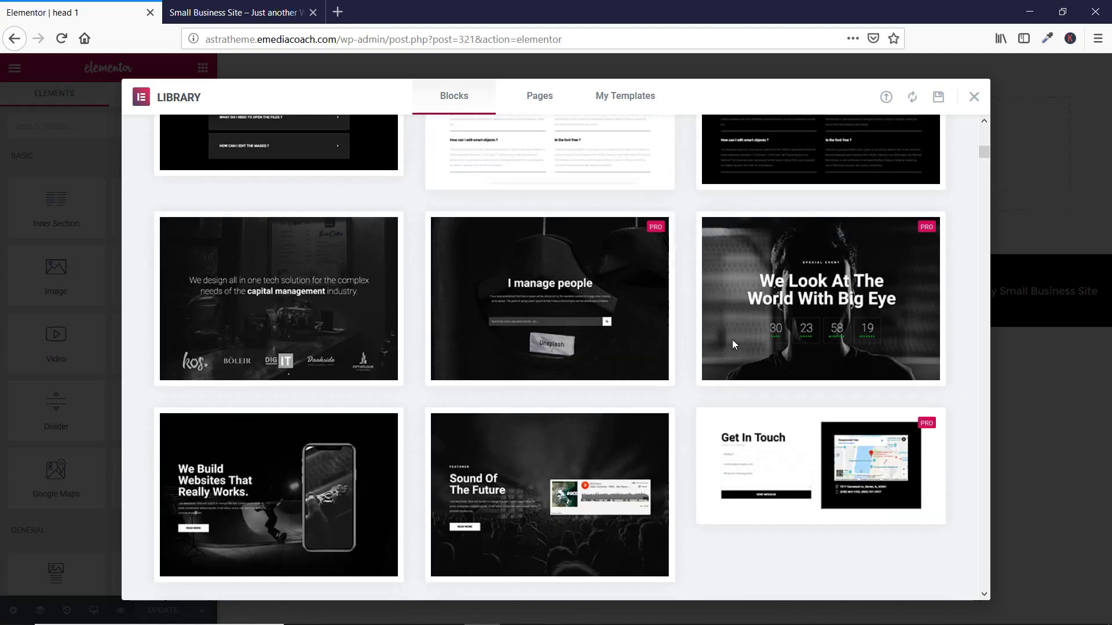
pyautogui.scroll(-15, 732, 341)
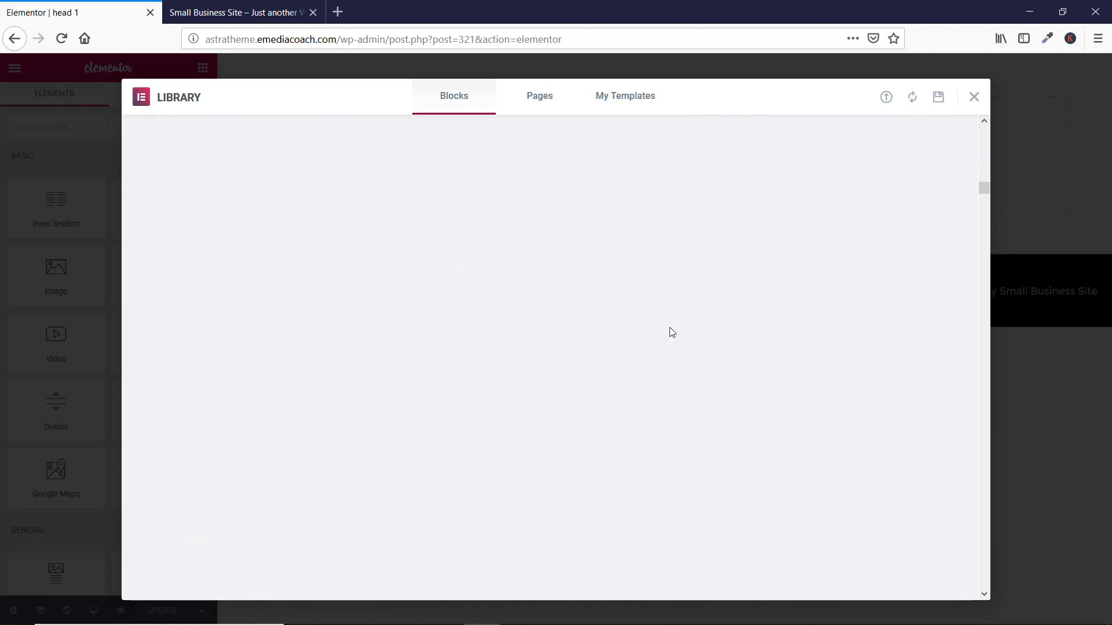
pyautogui.scroll(-7, 672, 333)
pyautogui.scroll(6, 672, 332)
pyautogui.scroll(-10, 672, 332)
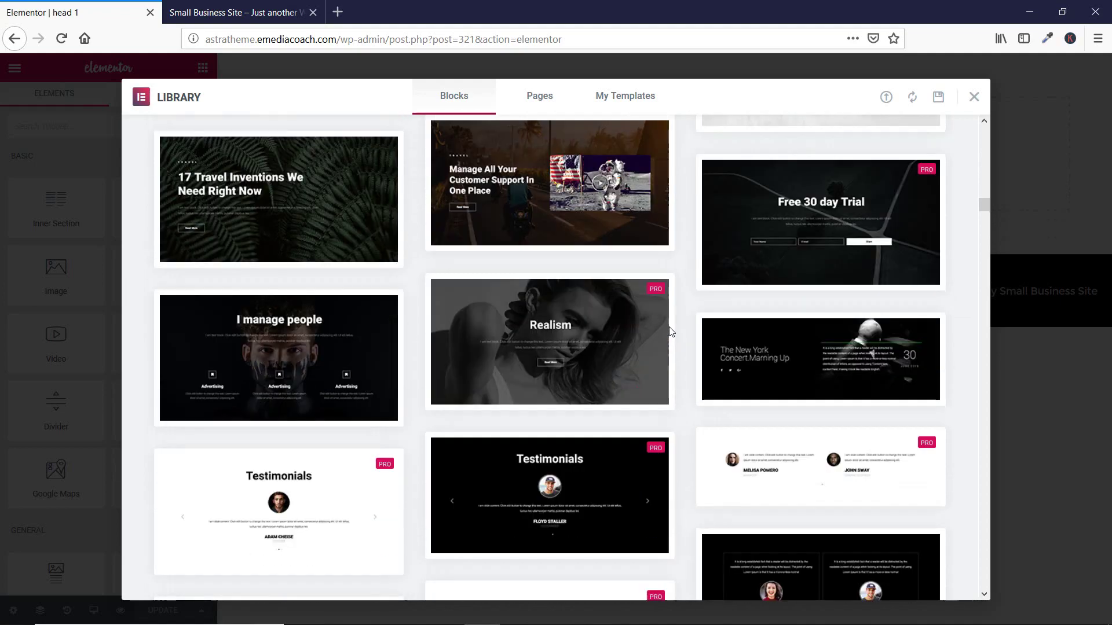
pyautogui.scroll(-12, 670, 331)
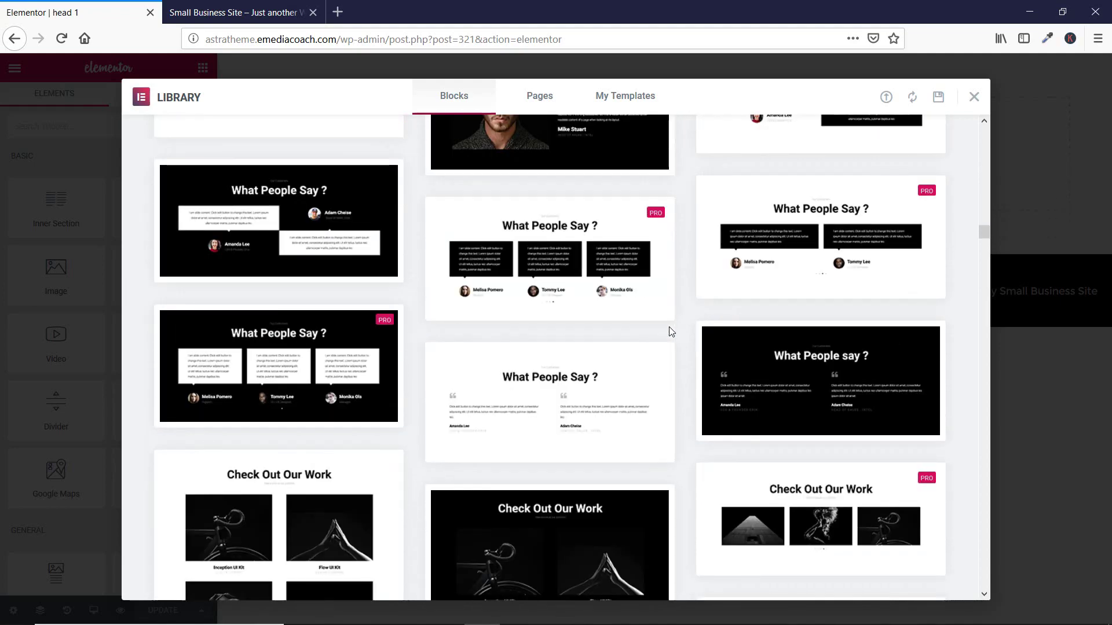
pyautogui.scroll(-8, 550, 316)
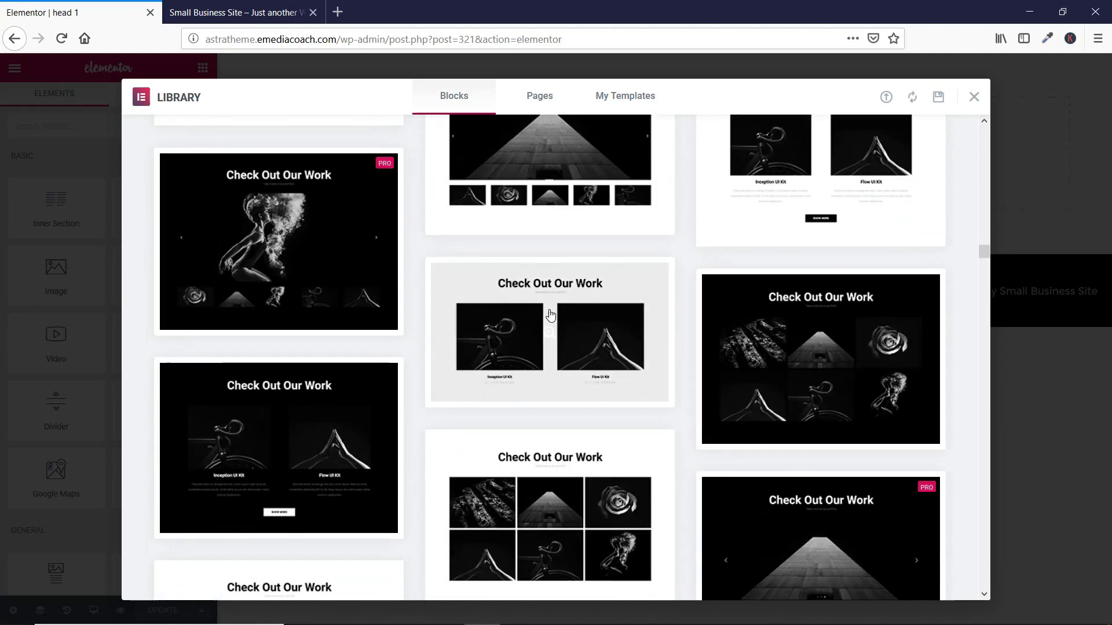
pyautogui.scroll(6, 550, 315)
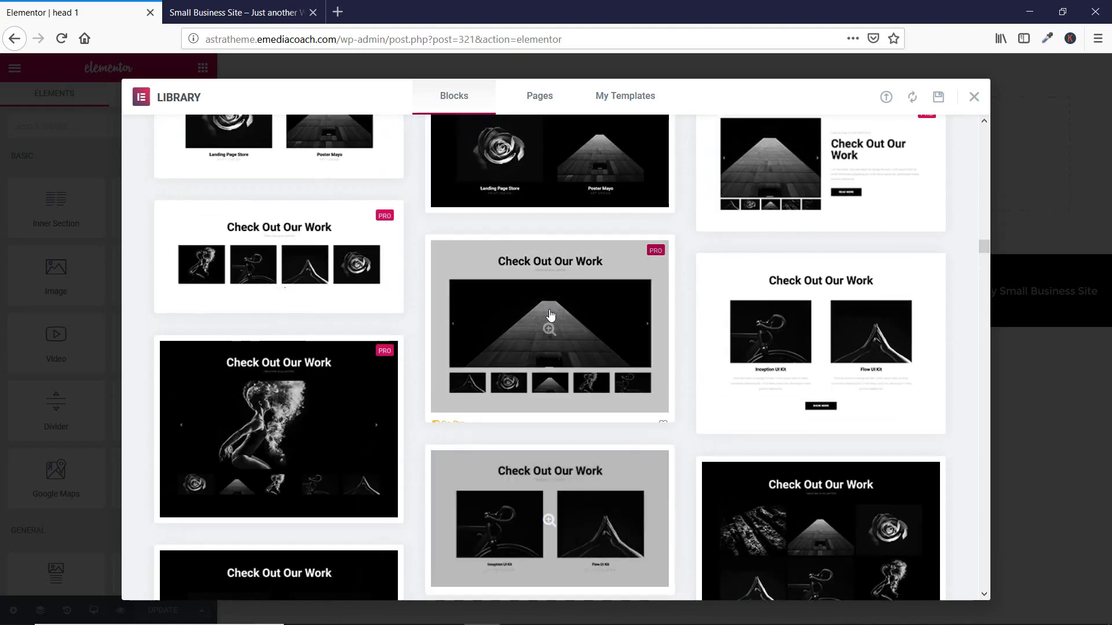
pyautogui.scroll(15, 797, 311)
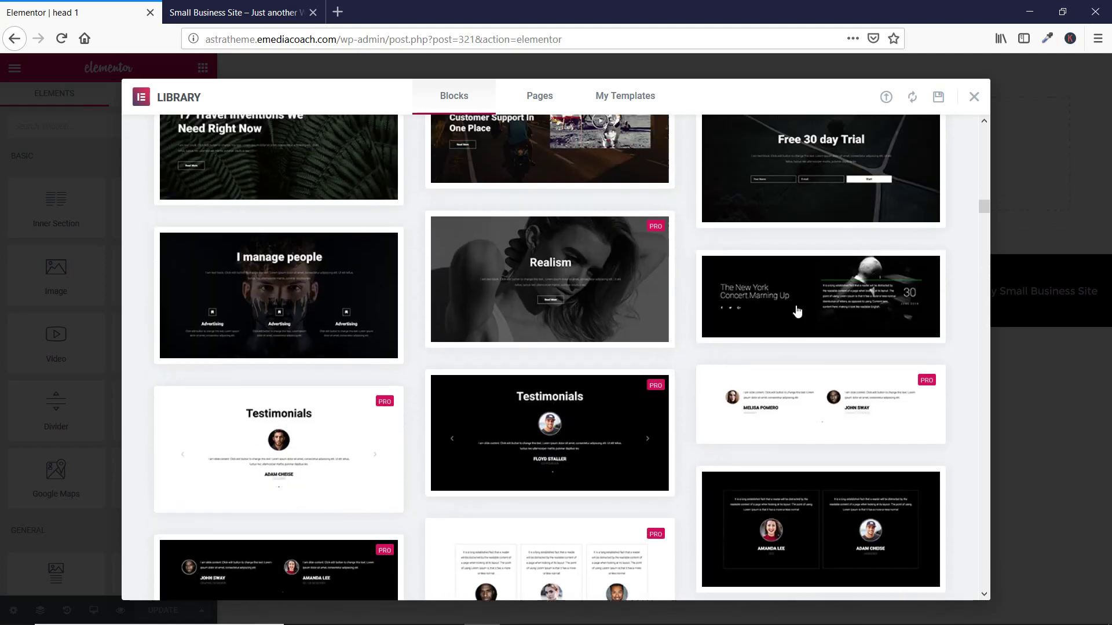
pyautogui.scroll(5, 798, 312)
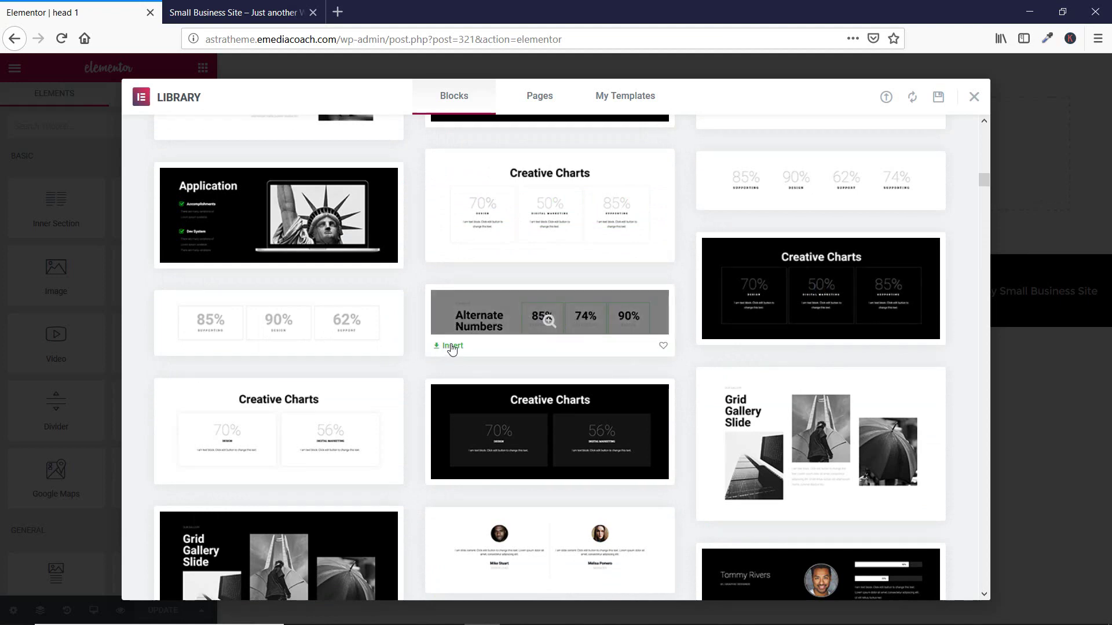
pyautogui.click(451, 346)
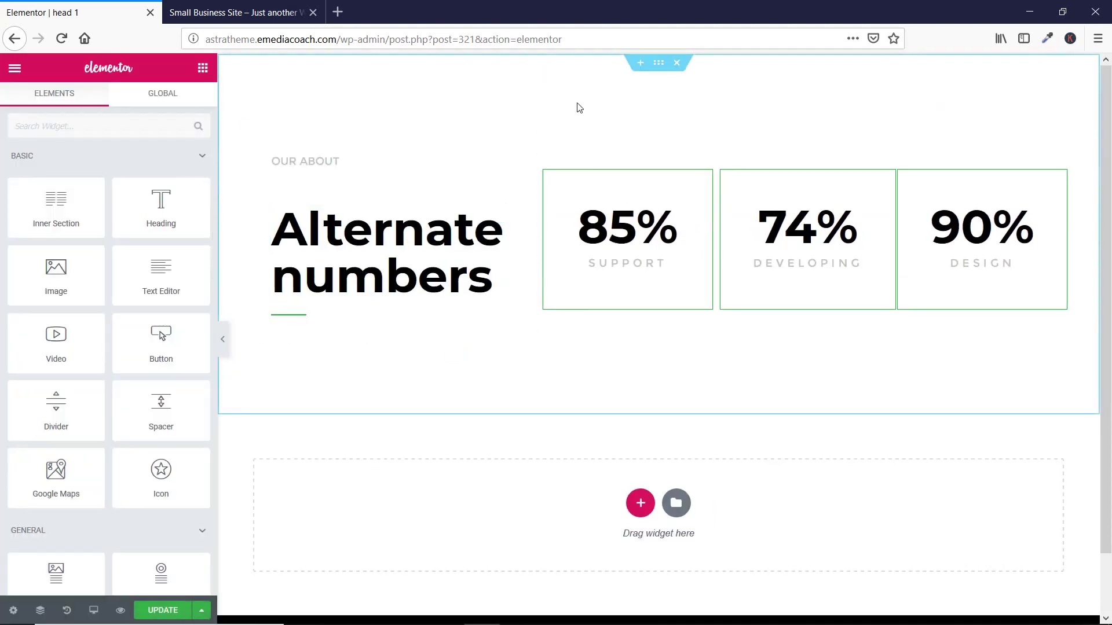
# Set the top and bottom padding of the "Alternate numbers" section to 20 px each
pyautogui.rightClick(592, 90)
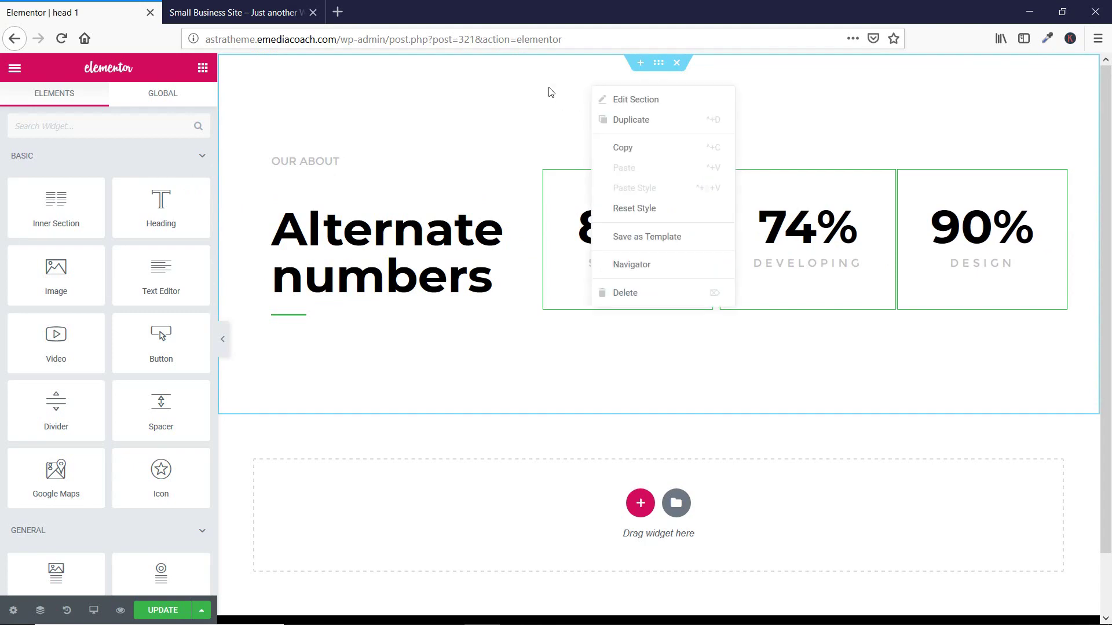
pyautogui.click(469, 92)
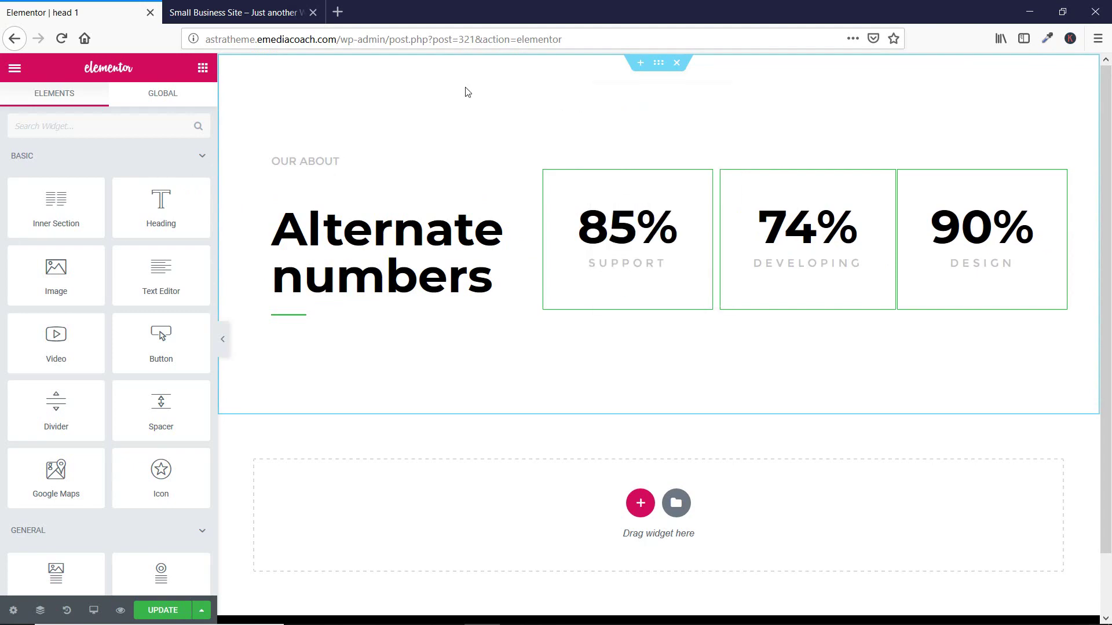
pyautogui.click(660, 64)
pyautogui.click(184, 106)
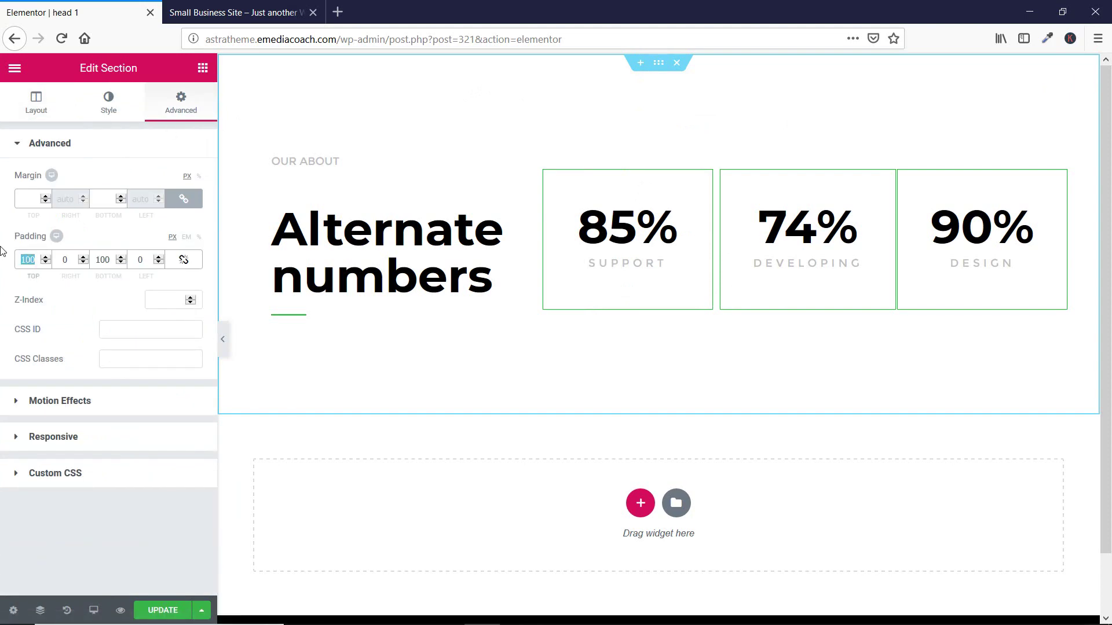
pyautogui.write('20')
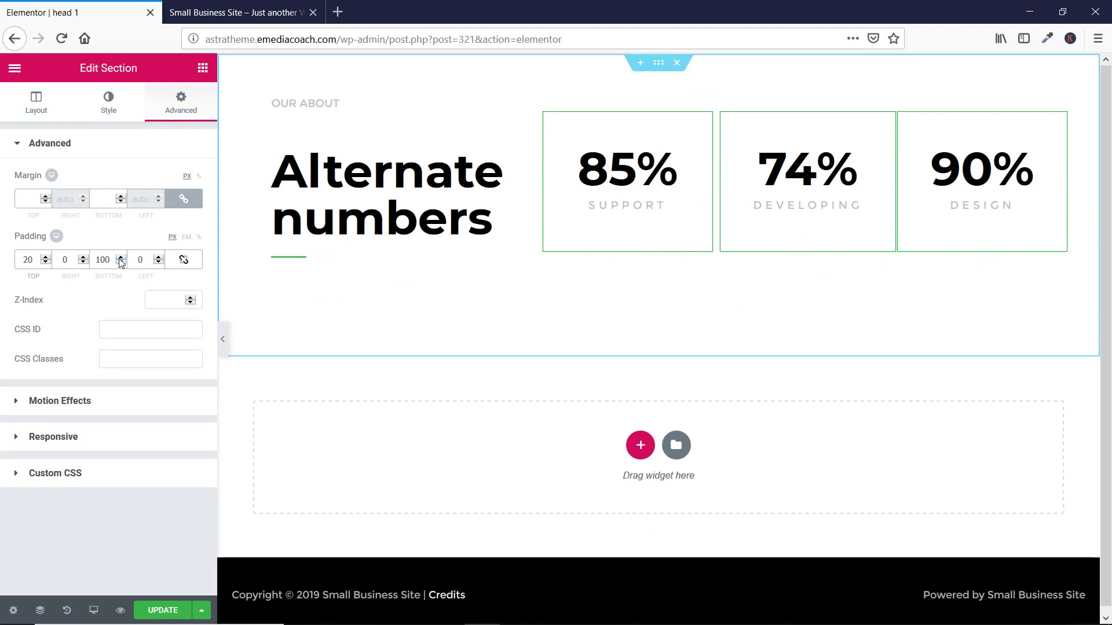
pyautogui.write('20')
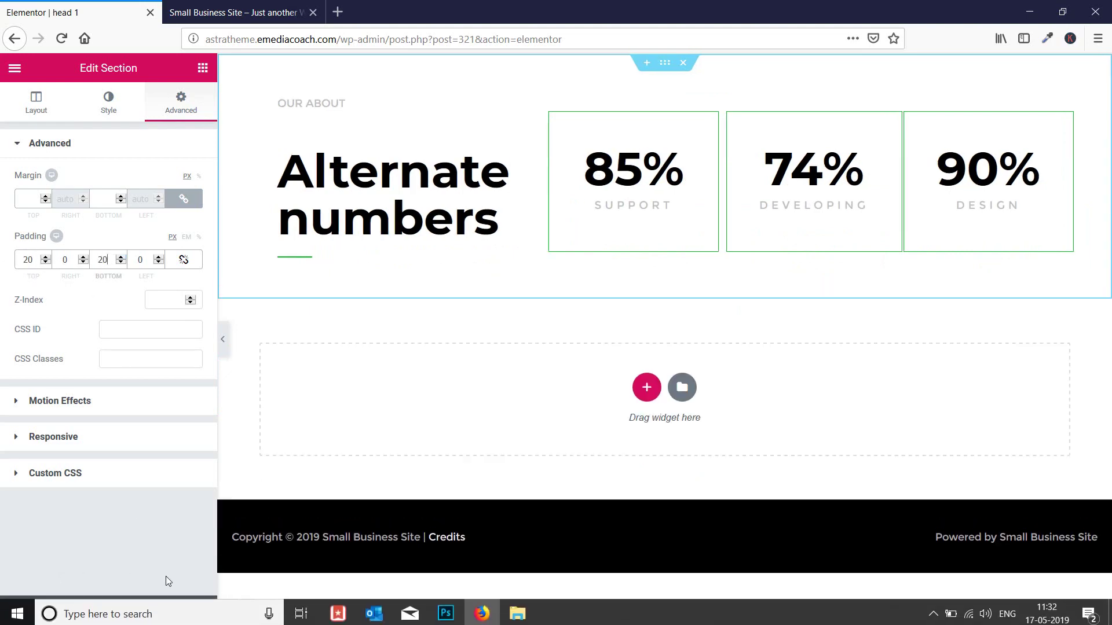
# Save the header layout, reload the live home page and check how the sticky header behaves over the page content
pyautogui.click(163, 611)
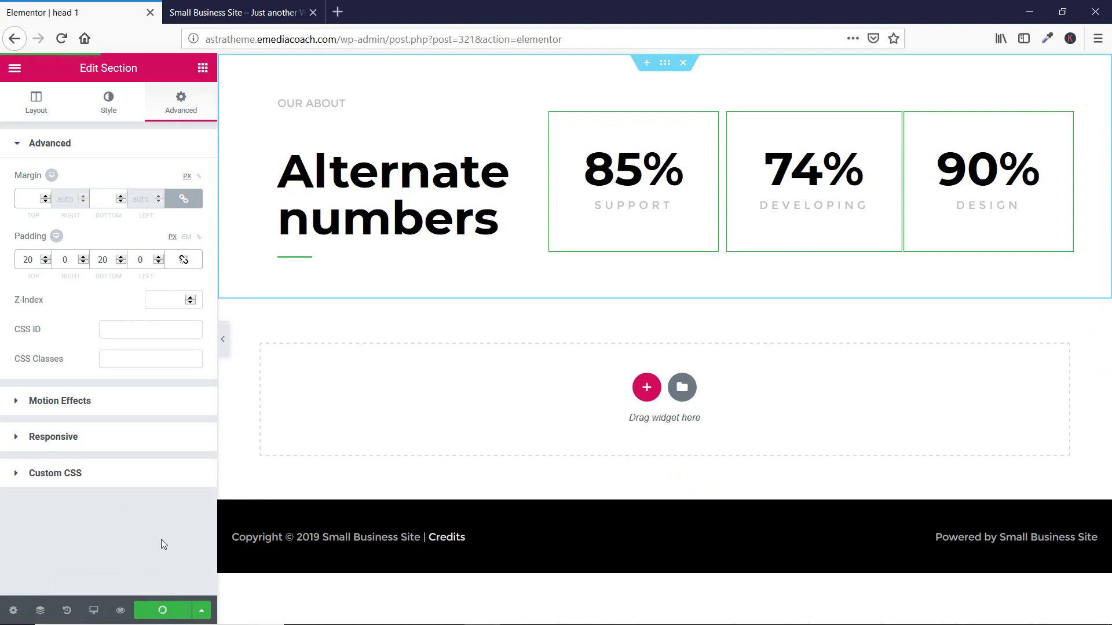
pyautogui.click(263, 7)
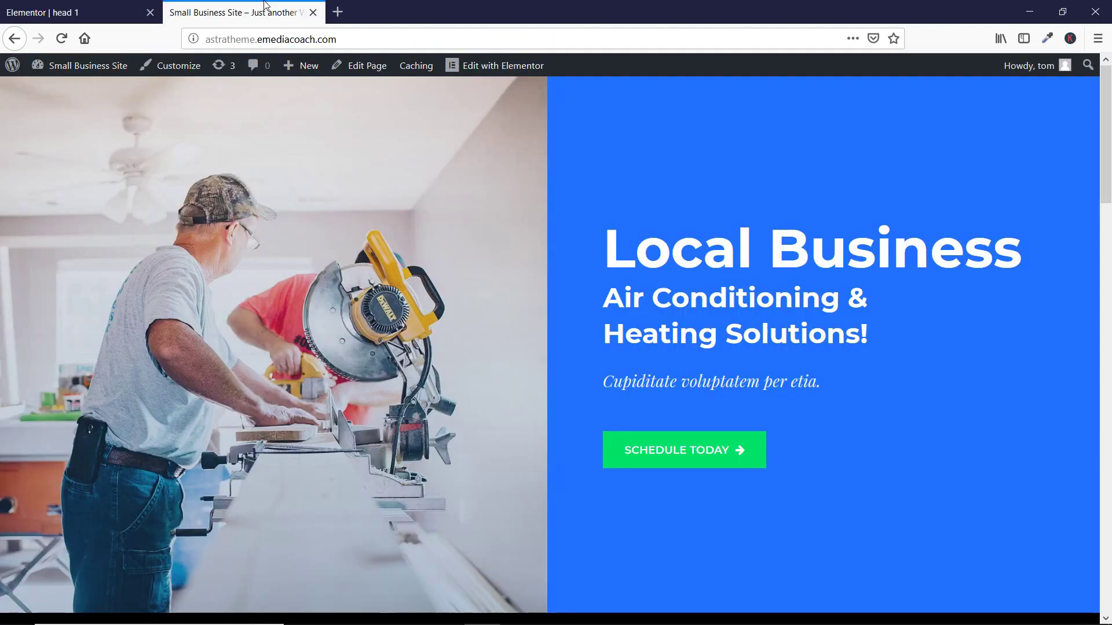
pyautogui.click(57, 46)
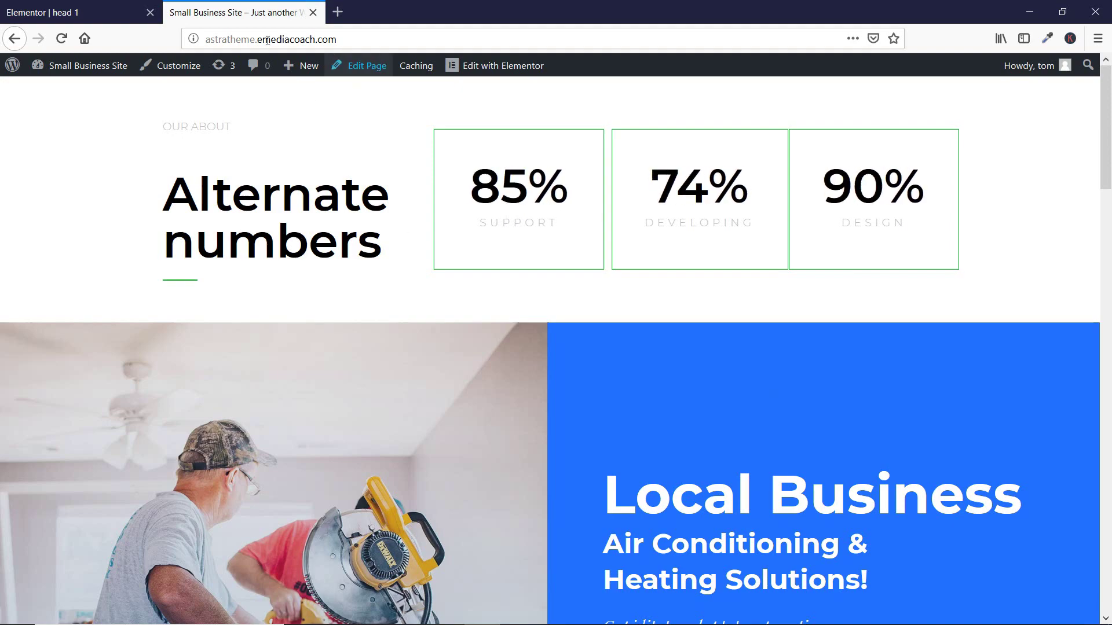
pyautogui.scroll(-10, 618, 184)
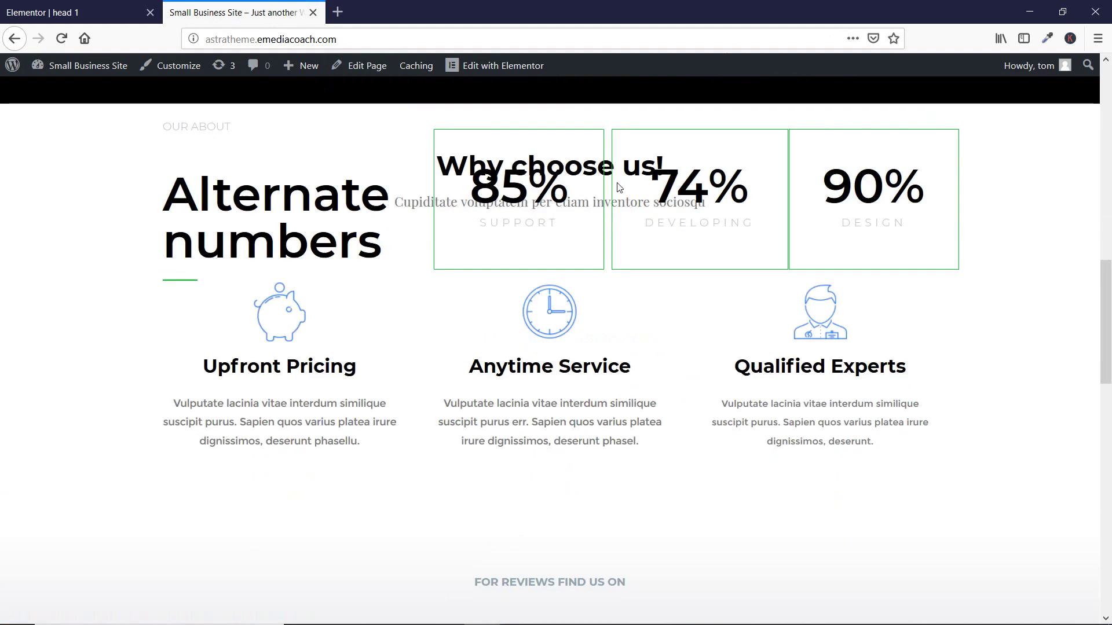
pyautogui.scroll(10, 602, 220)
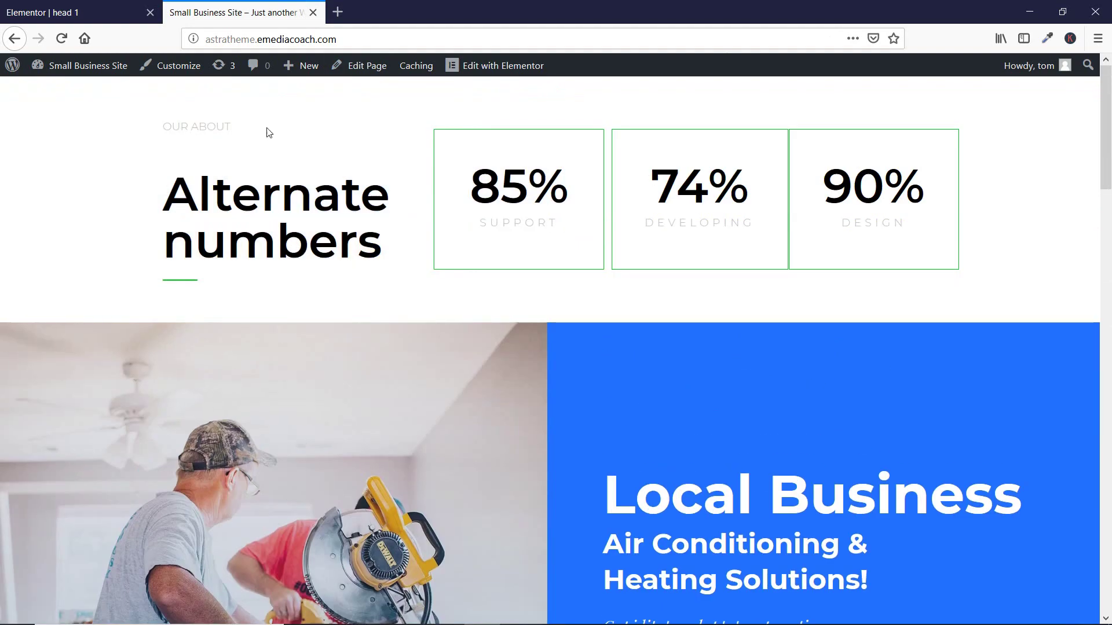
pyautogui.scroll(-5, 592, 272)
pyautogui.scroll(5, 564, 290)
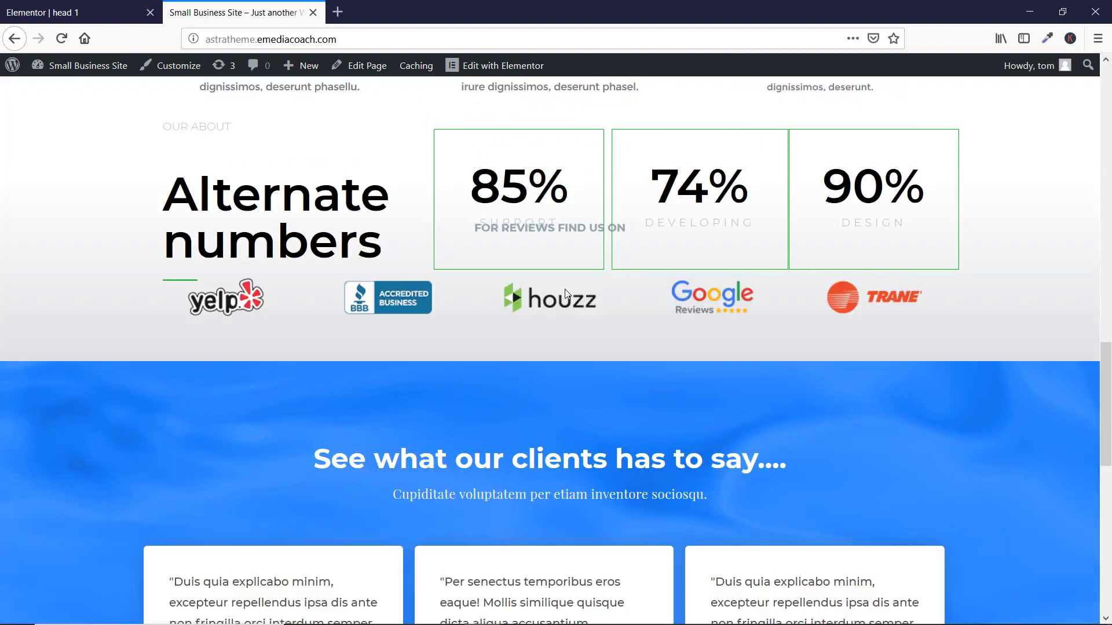
pyautogui.scroll(-5, 492, 359)
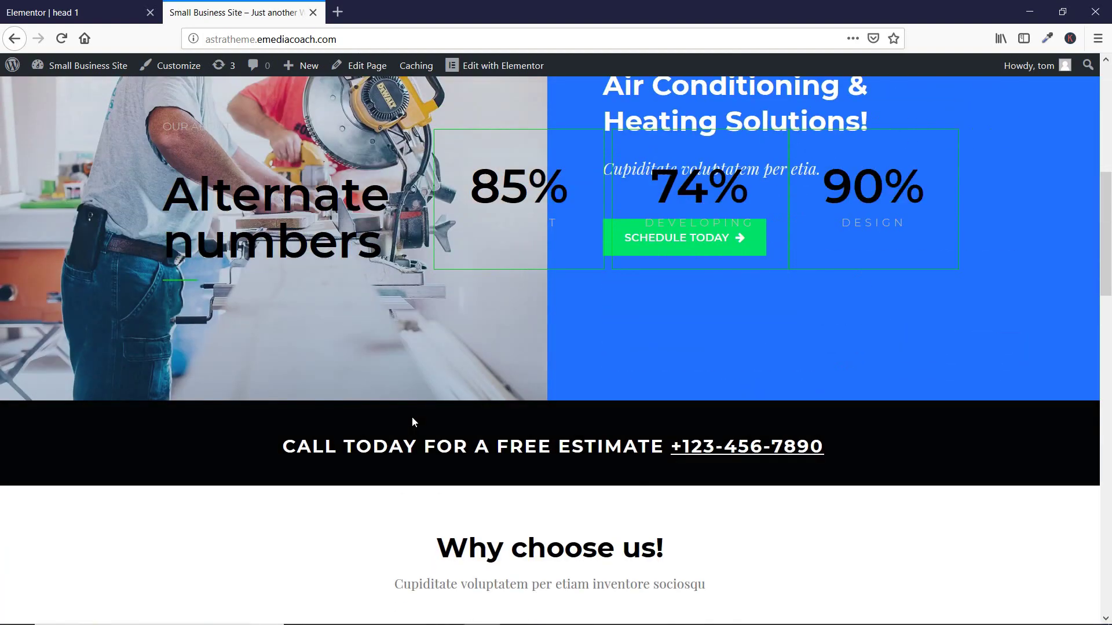
pyautogui.scroll(5, 412, 419)
# Back in the header layout, delete the 90% Design column and add a Button widget above the remaining counter boxes
pyautogui.click(76, 13)
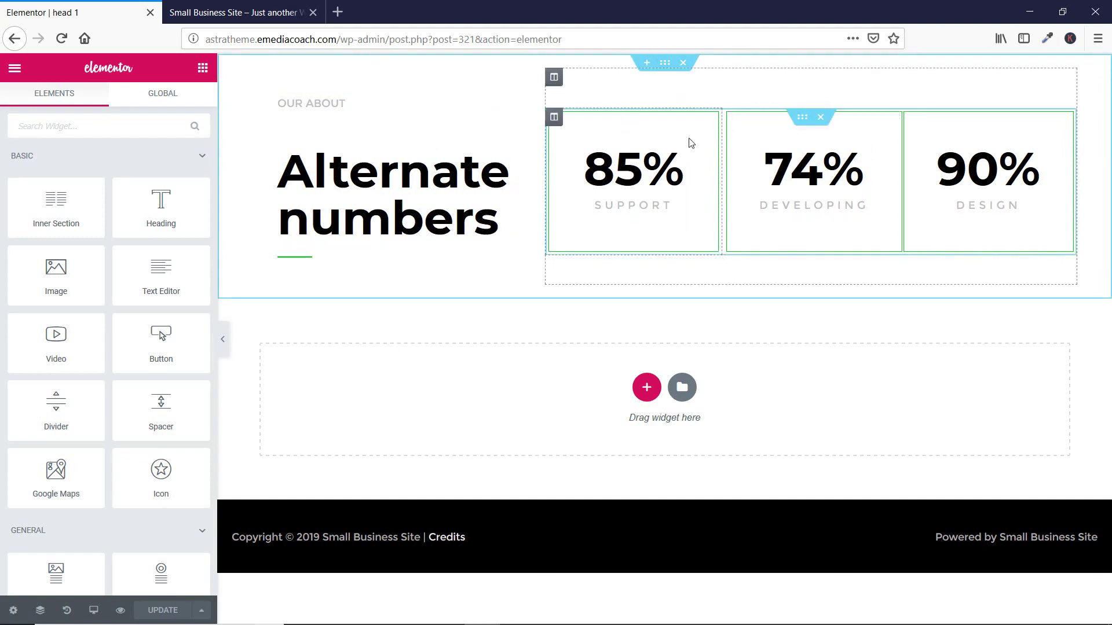
pyautogui.click(260, 6)
pyautogui.hotkey('ctrl', 'shift', 'Tab')
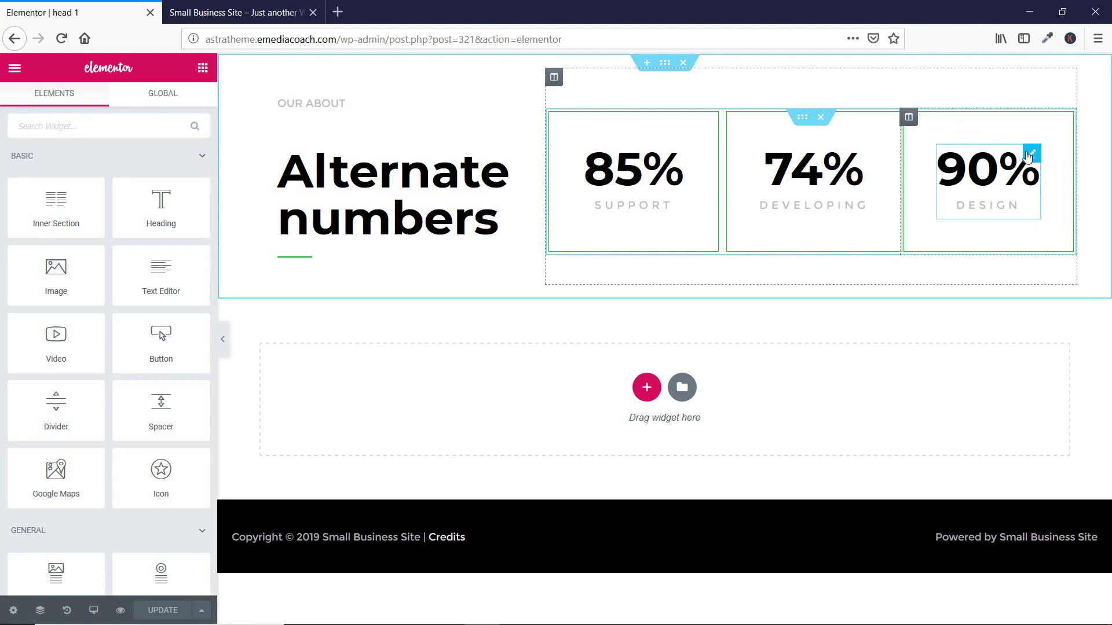
pyautogui.click(997, 159)
pyautogui.rightClick(992, 120)
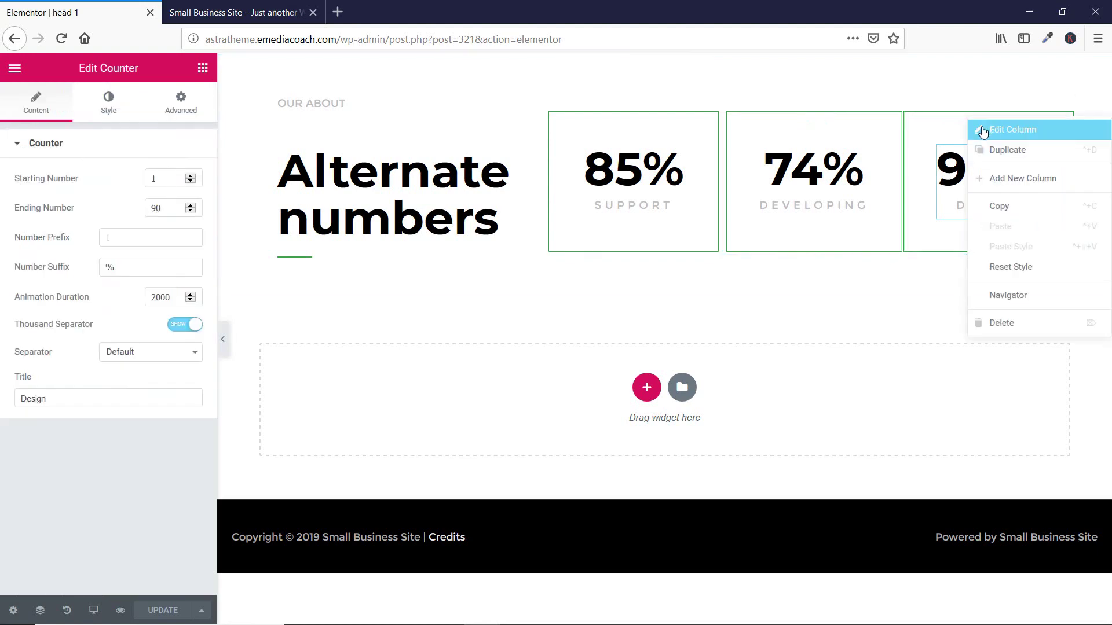
pyautogui.click(1040, 331)
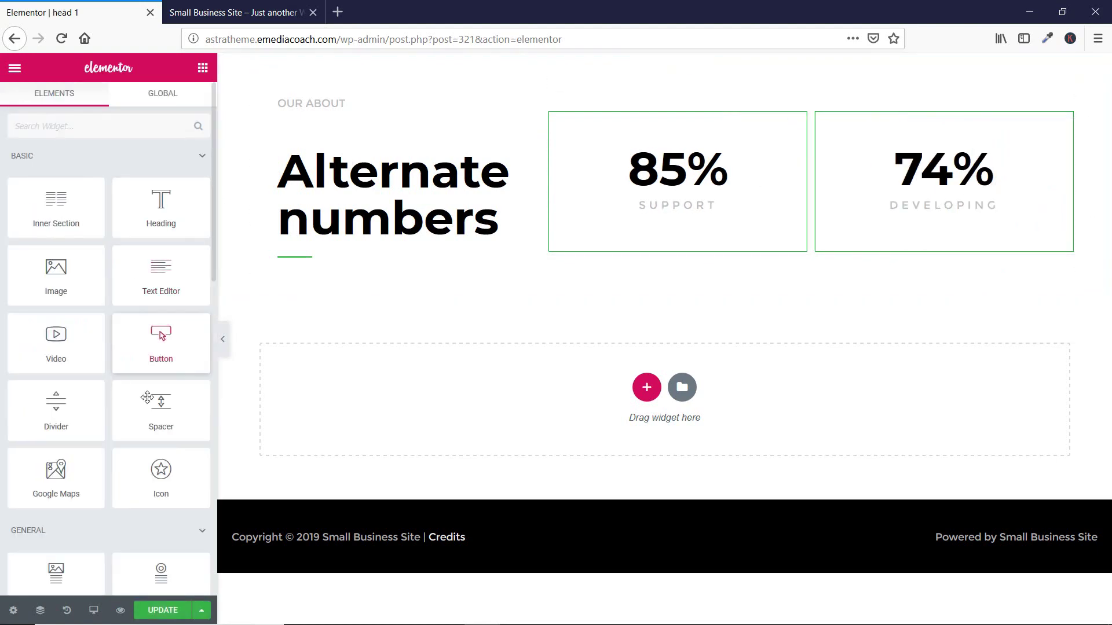
pyautogui.moveTo(158, 355); pyautogui.dragTo(944, 132)
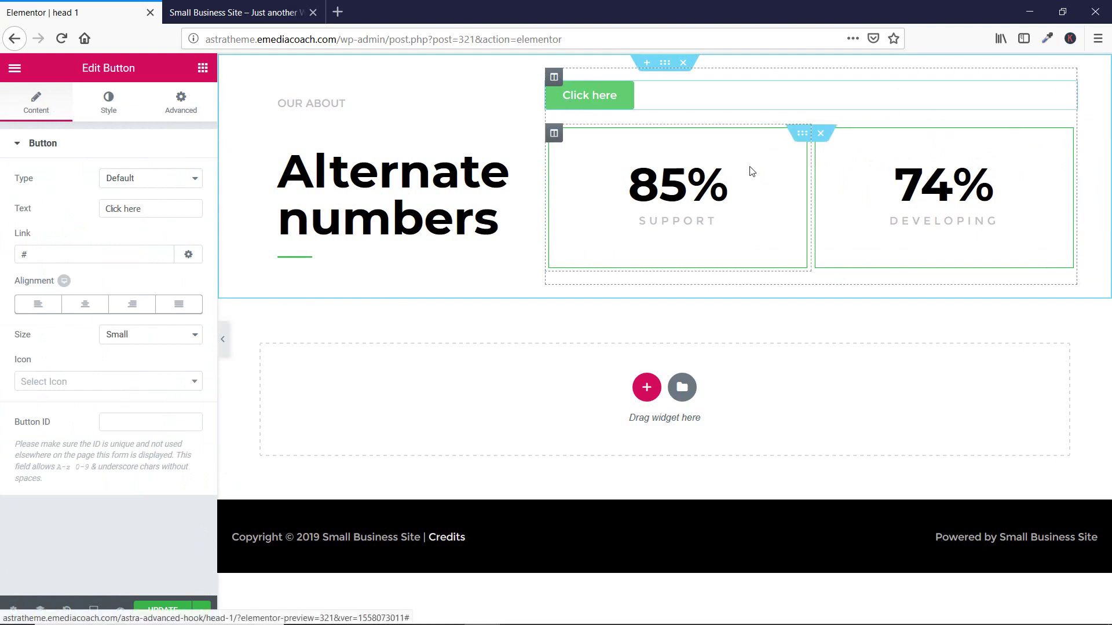
# Delete the 74% Developing and 85% Support columns together with the emptied inner section that held them
pyautogui.rightClick(934, 140)
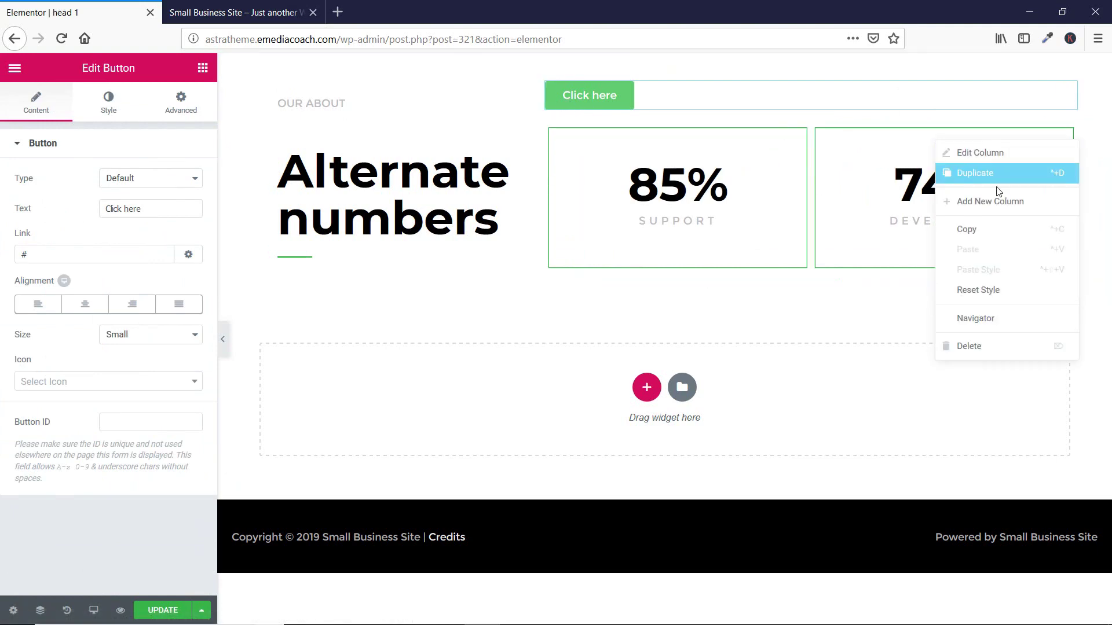
pyautogui.click(971, 346)
pyautogui.rightClick(868, 149)
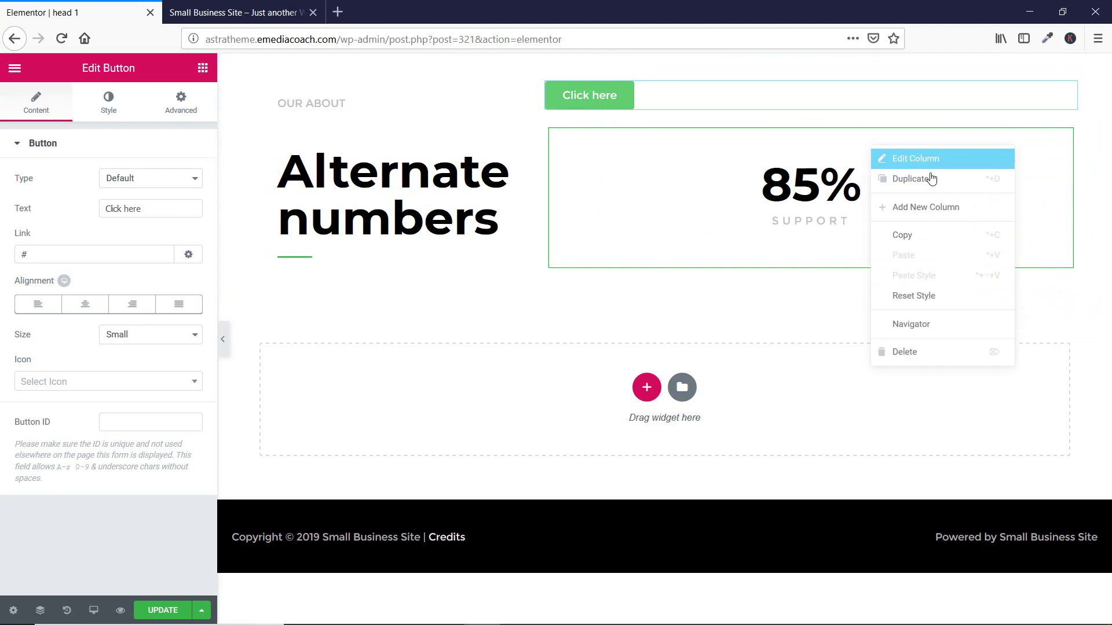
pyautogui.click(923, 353)
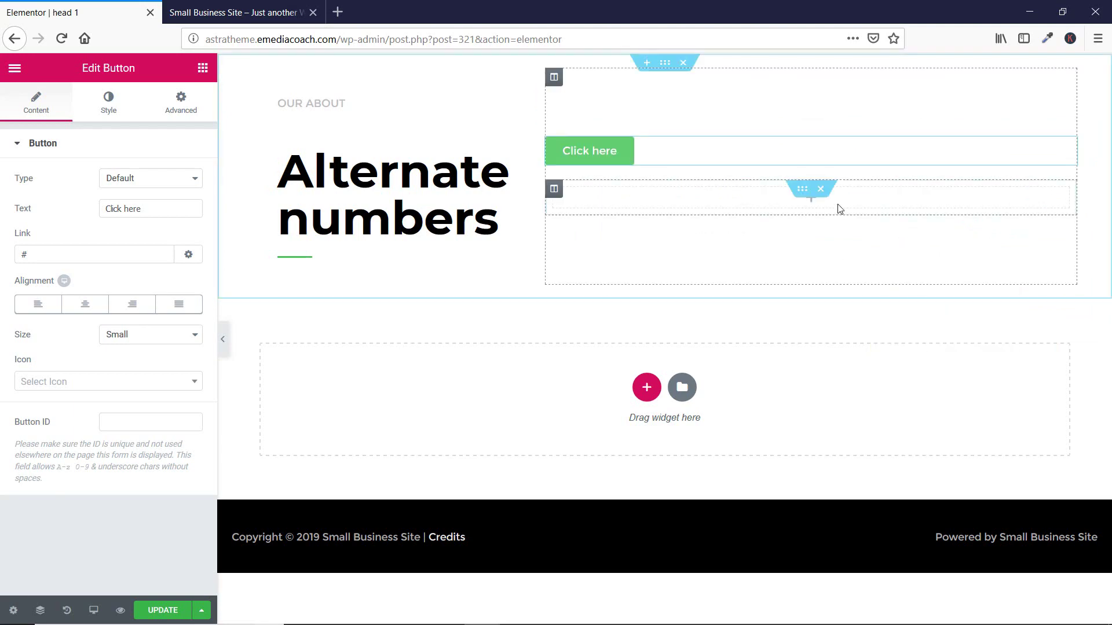
pyautogui.click(818, 191)
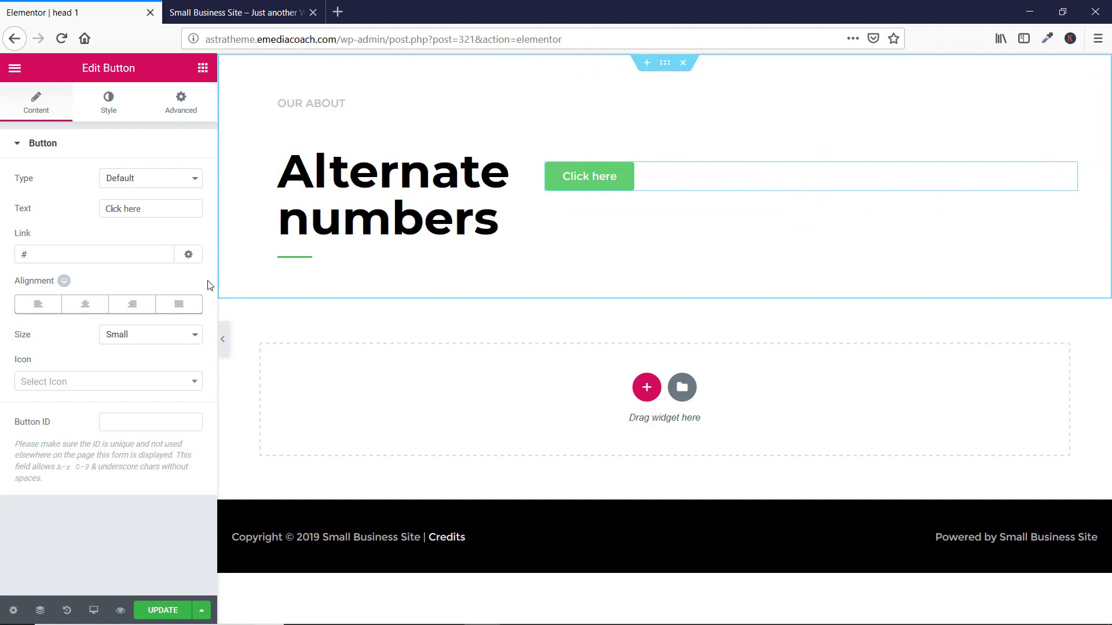
# Narrow the button's column to about 24.6% width and set the button text to "Enter Website"
pyautogui.click(554, 78)
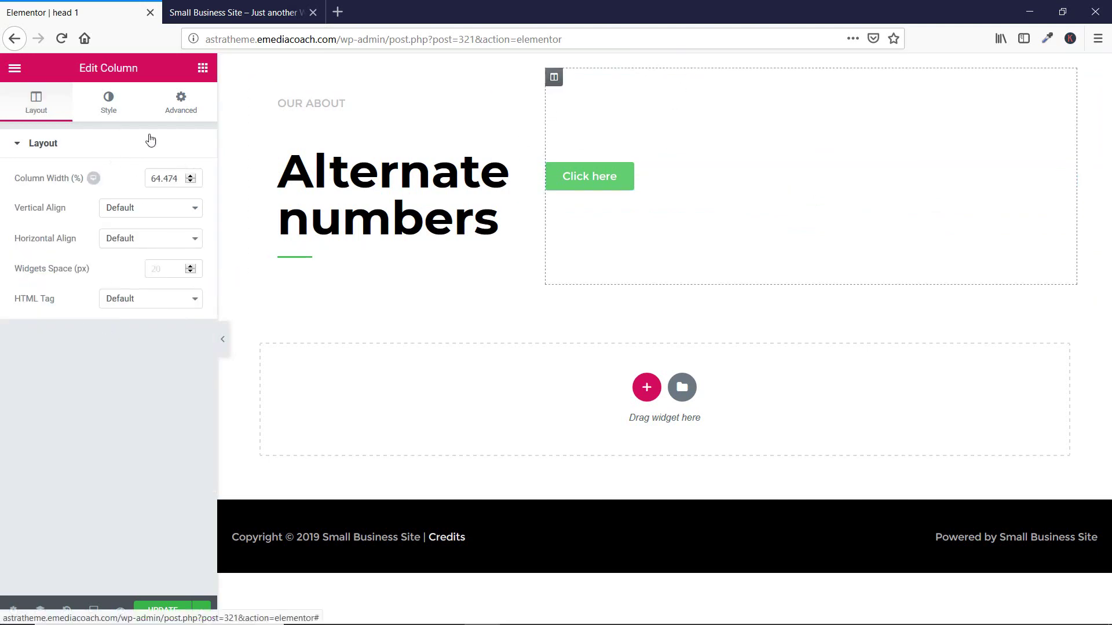
pyautogui.moveTo(547, 228); pyautogui.dragTo(874, 234)
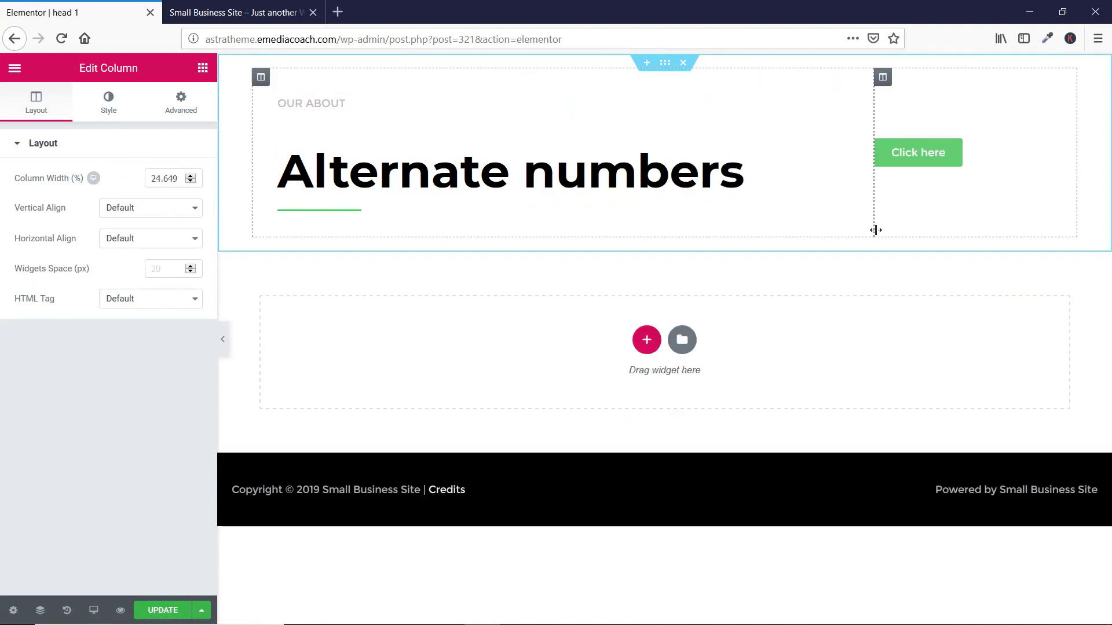
pyautogui.rightClick(926, 162)
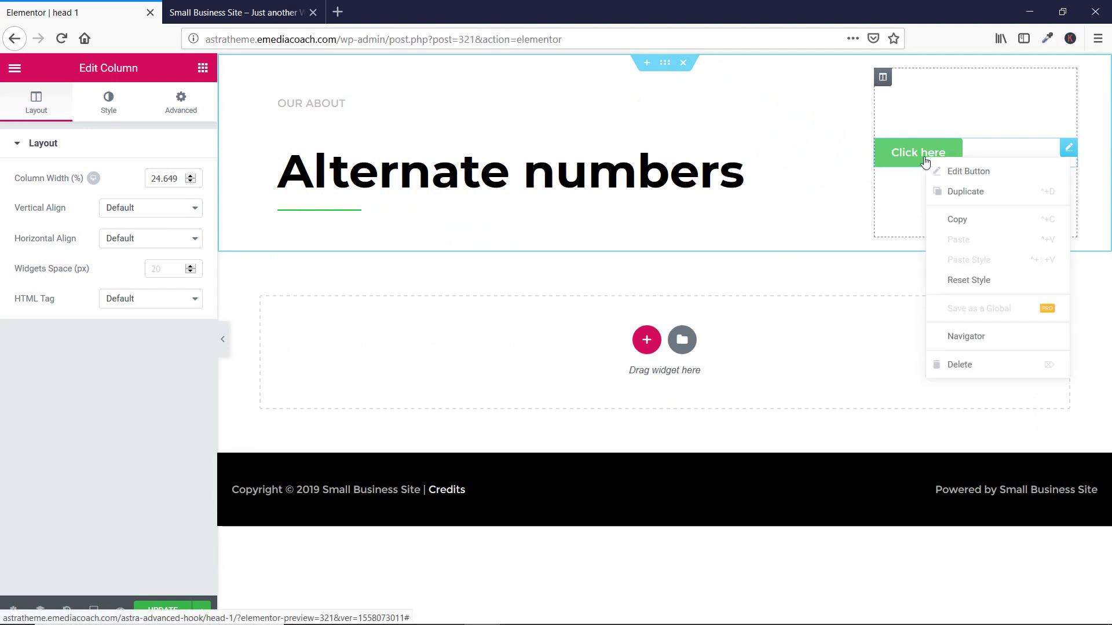
pyautogui.click(955, 171)
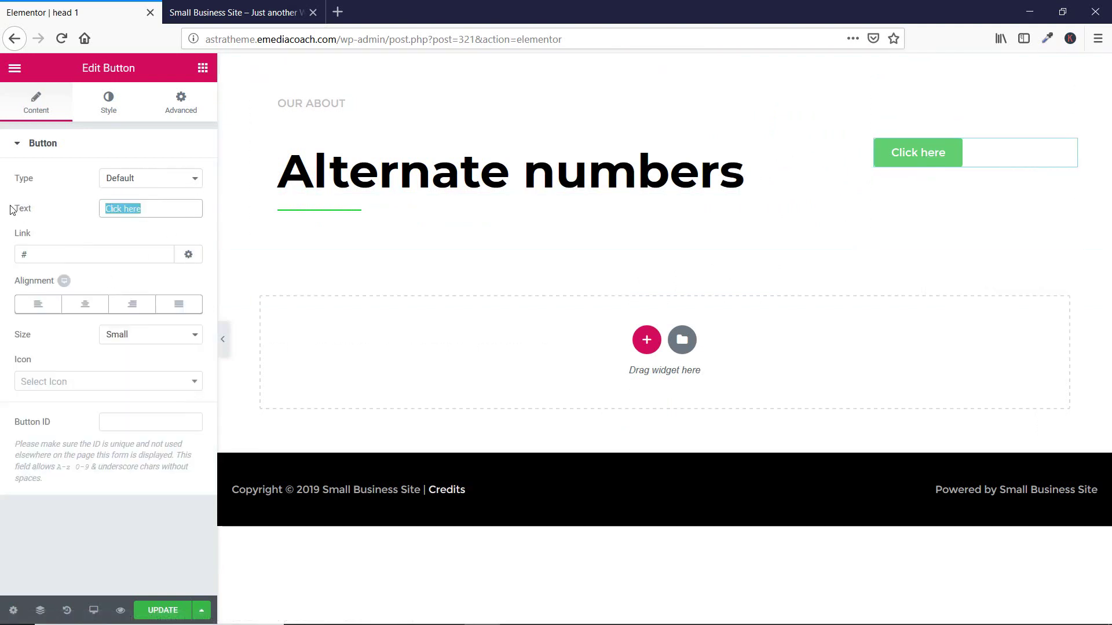
pyautogui.write('Enter Website')
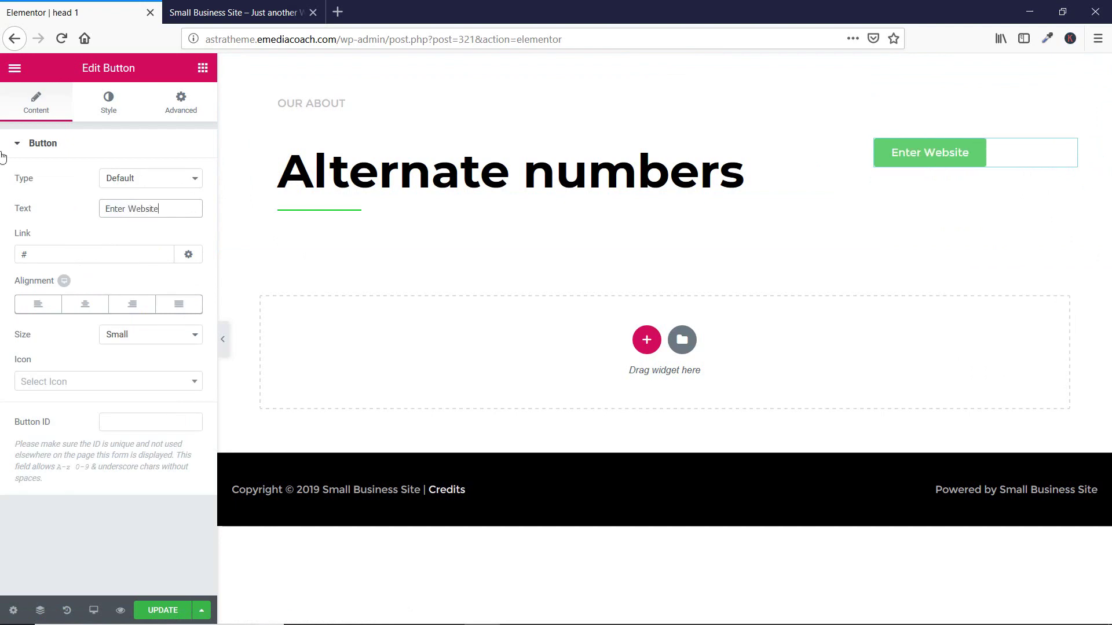
pyautogui.click(87, 251)
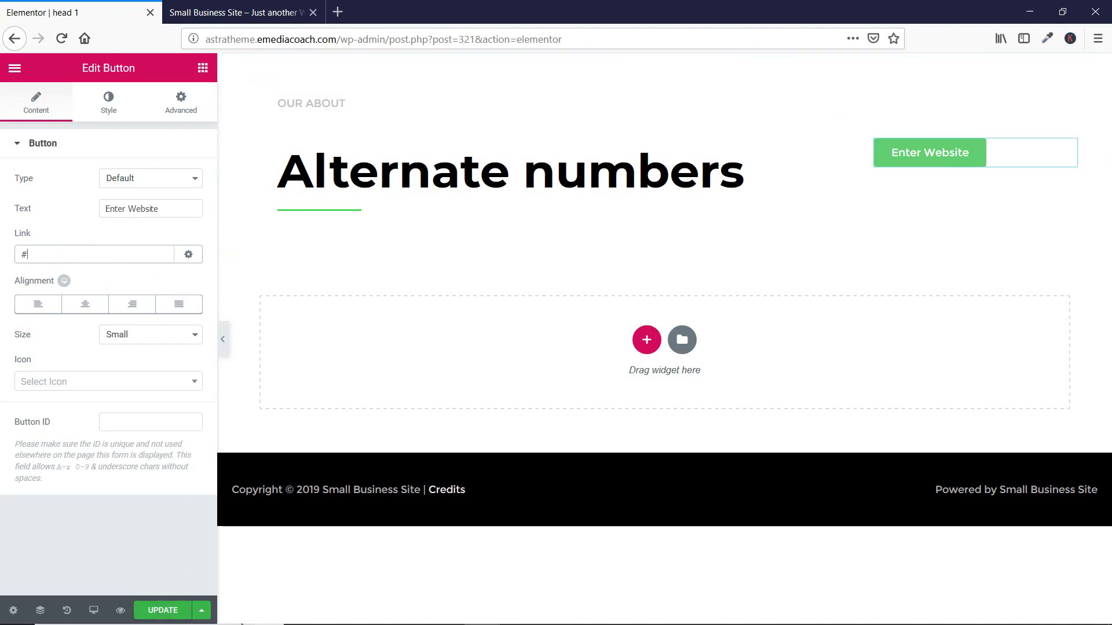
# Save the layout, reload the live home page and compare its header with the Elementor version
pyautogui.click(173, 610)
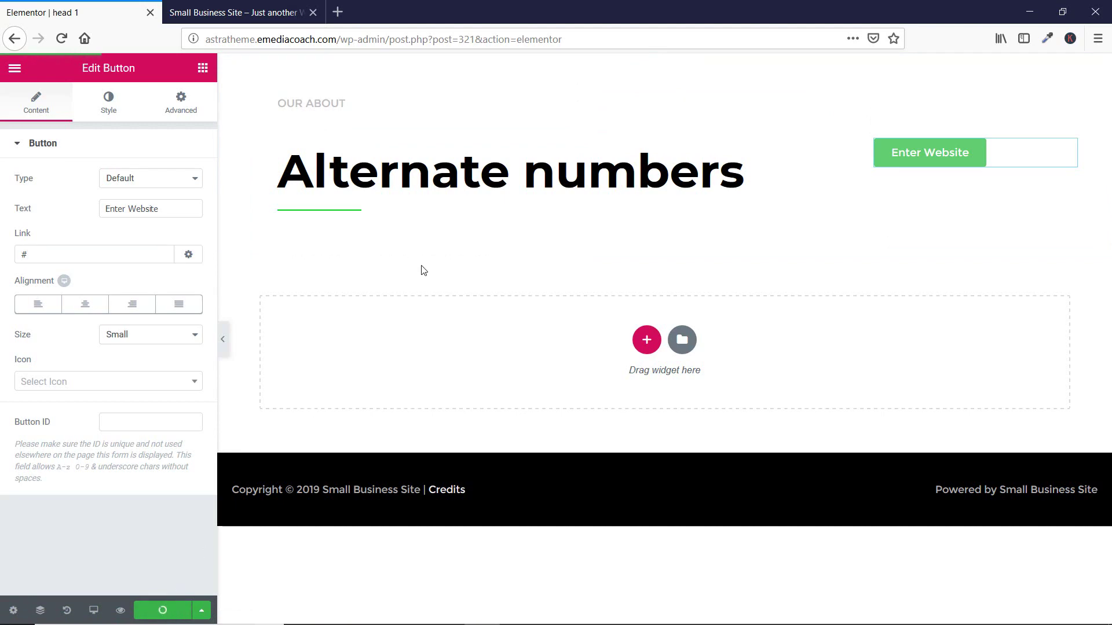
pyautogui.hotkey('ctrl', 'Tab')
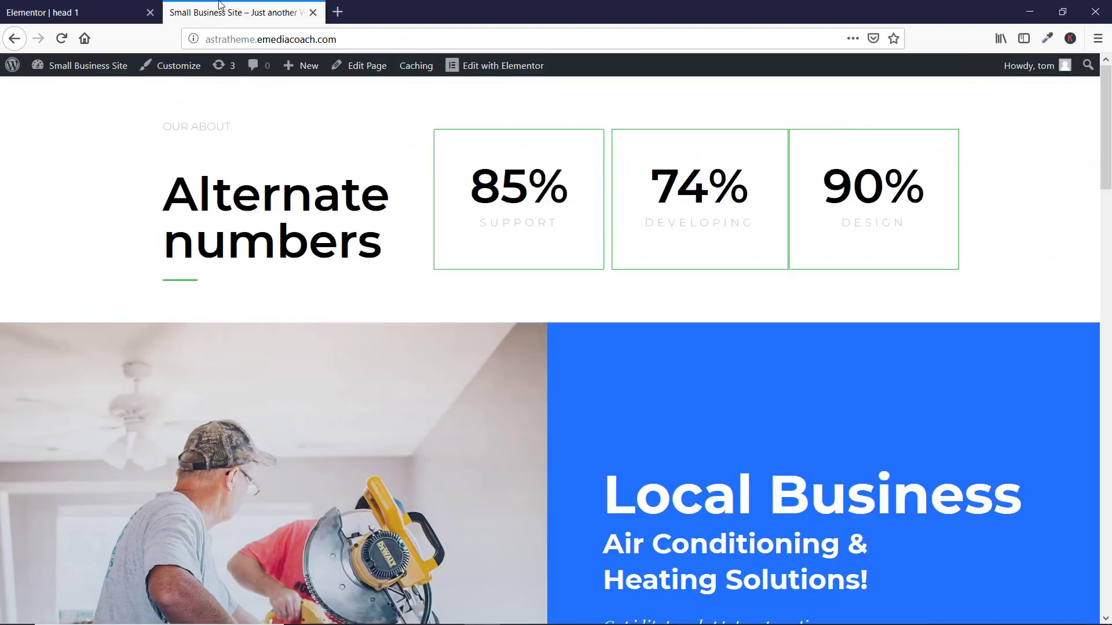
pyautogui.click(62, 42)
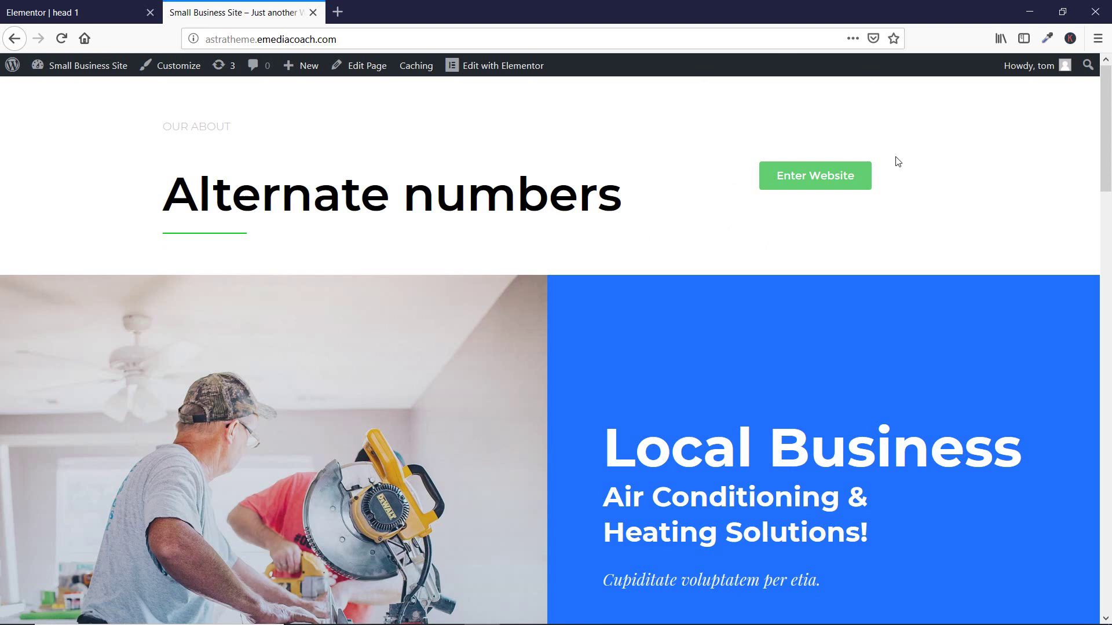
pyautogui.click(76, 12)
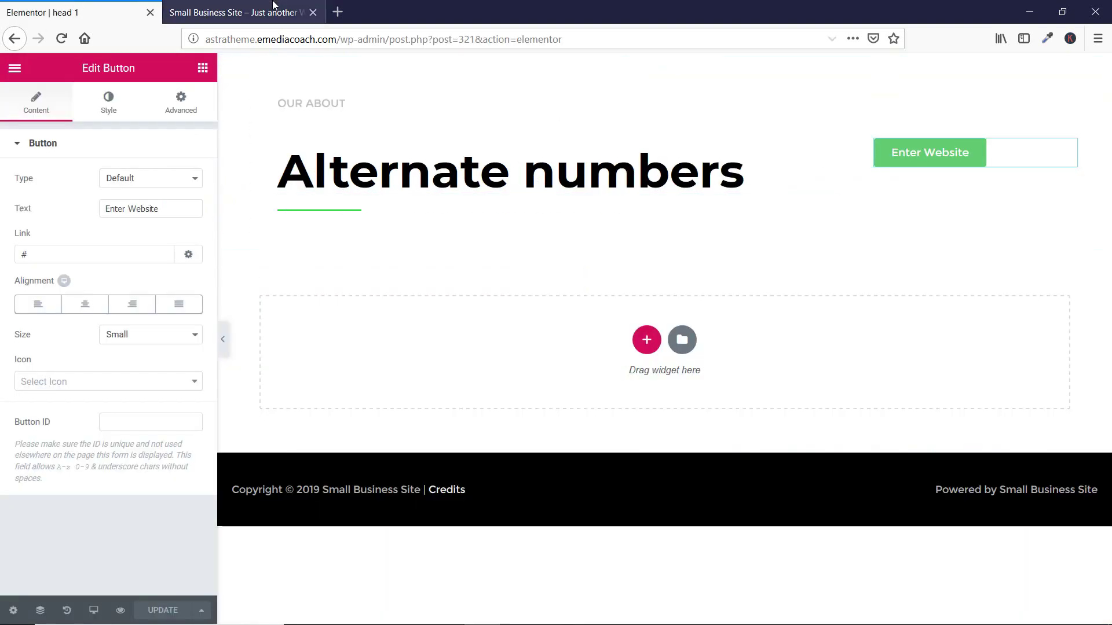
pyautogui.click(243, 12)
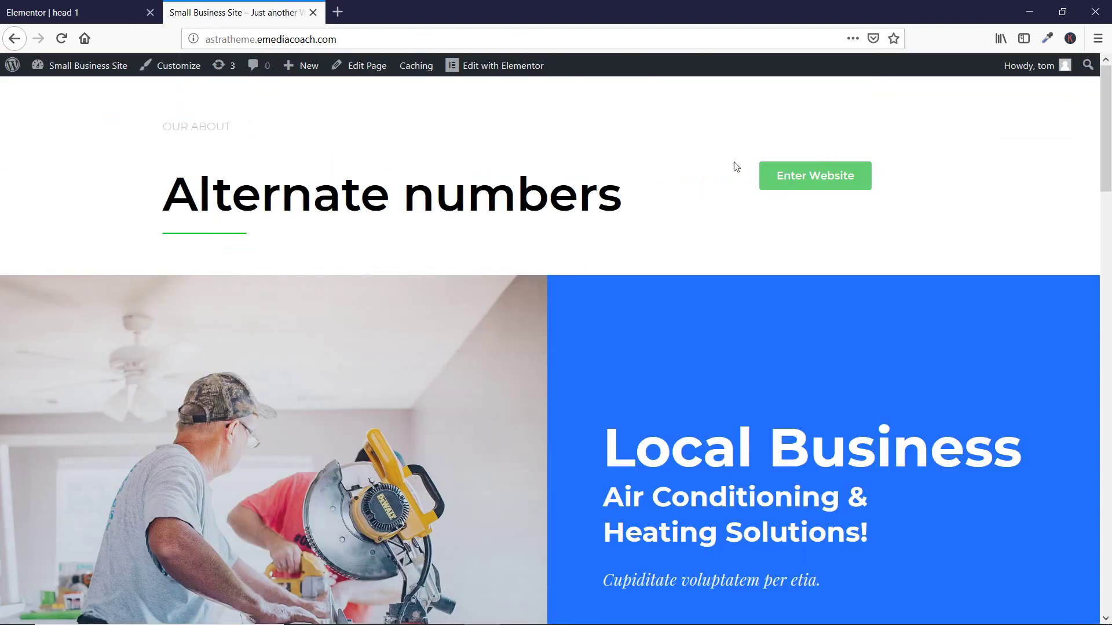
pyautogui.hotkey('ctrl', 'Tab')
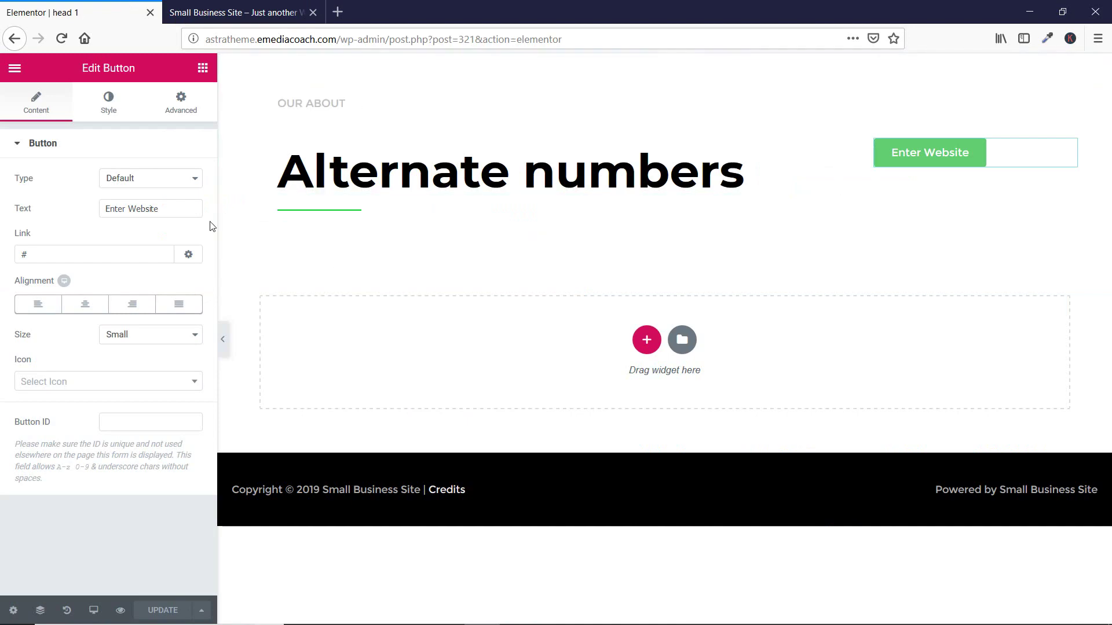
# Exit Elementor to the "head 1" custom layout settings, change the layout type to Footer and update the layout
pyautogui.click(13, 68)
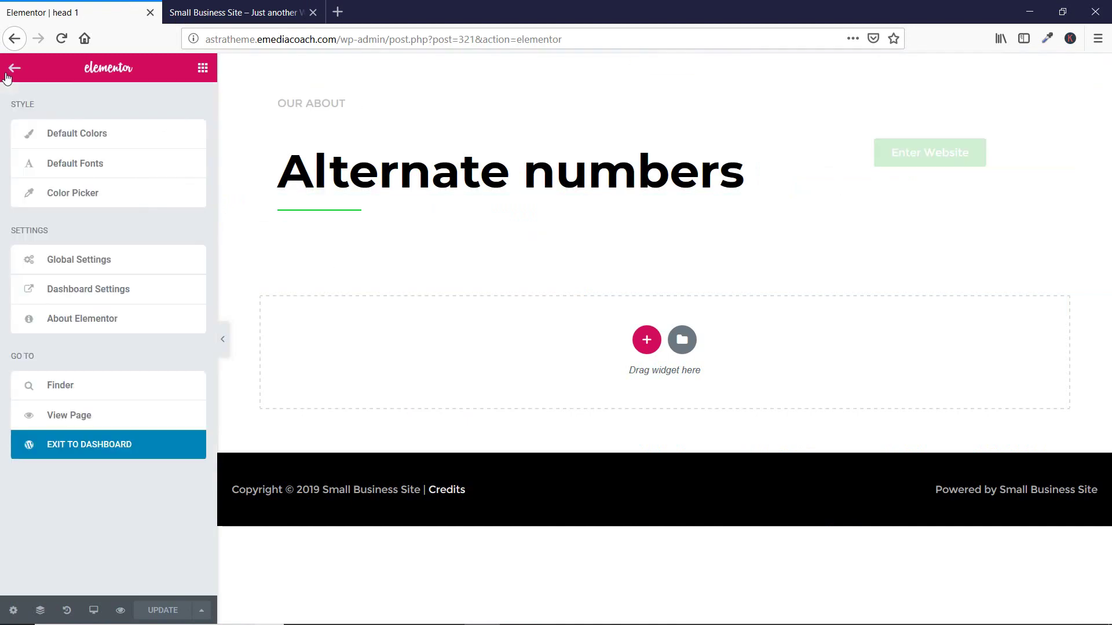
pyautogui.click(69, 447)
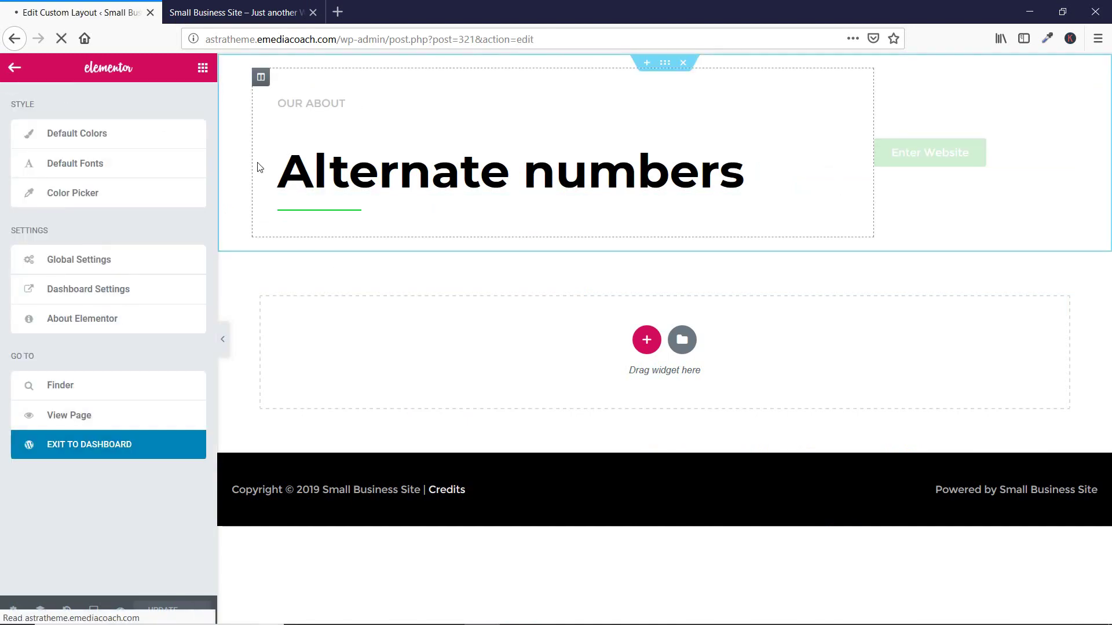
pyautogui.scroll(-6, 238, 385)
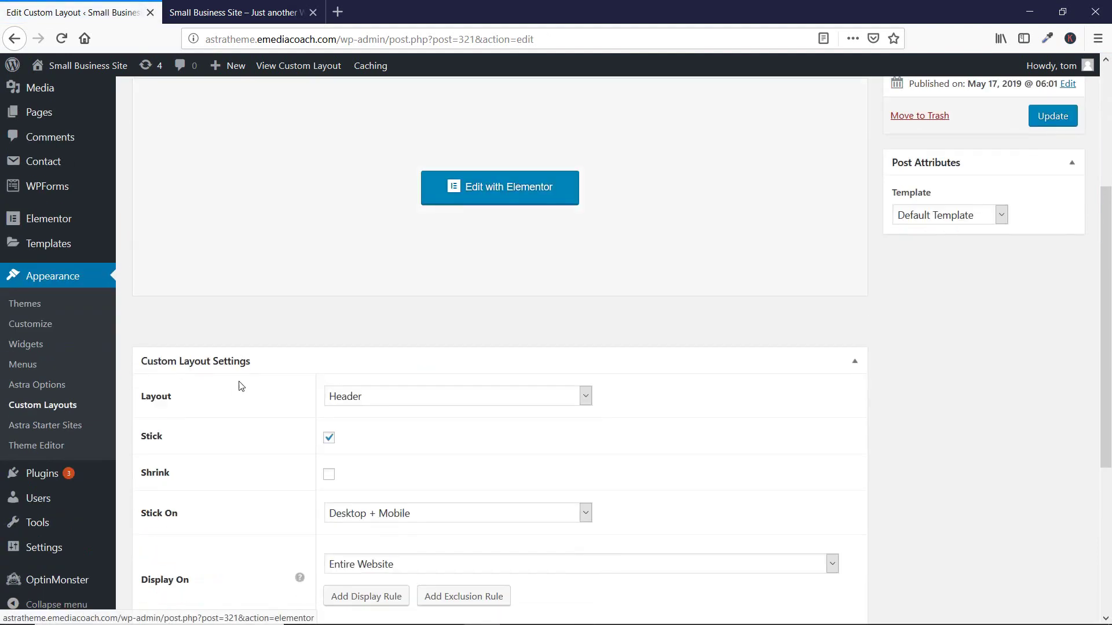
pyautogui.click(402, 245)
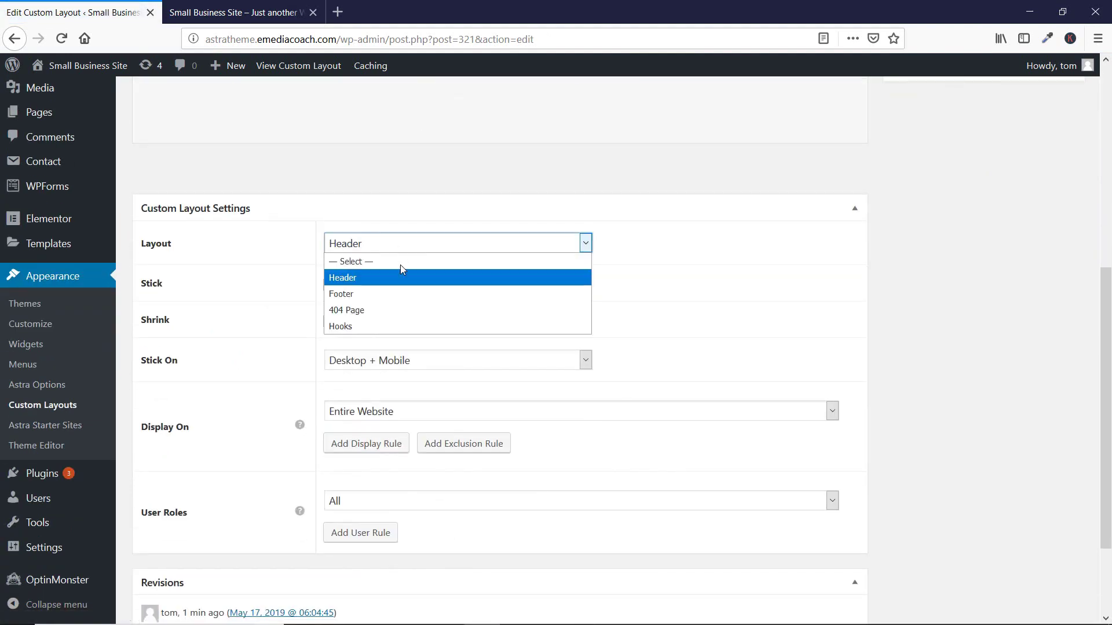
pyautogui.click(398, 301)
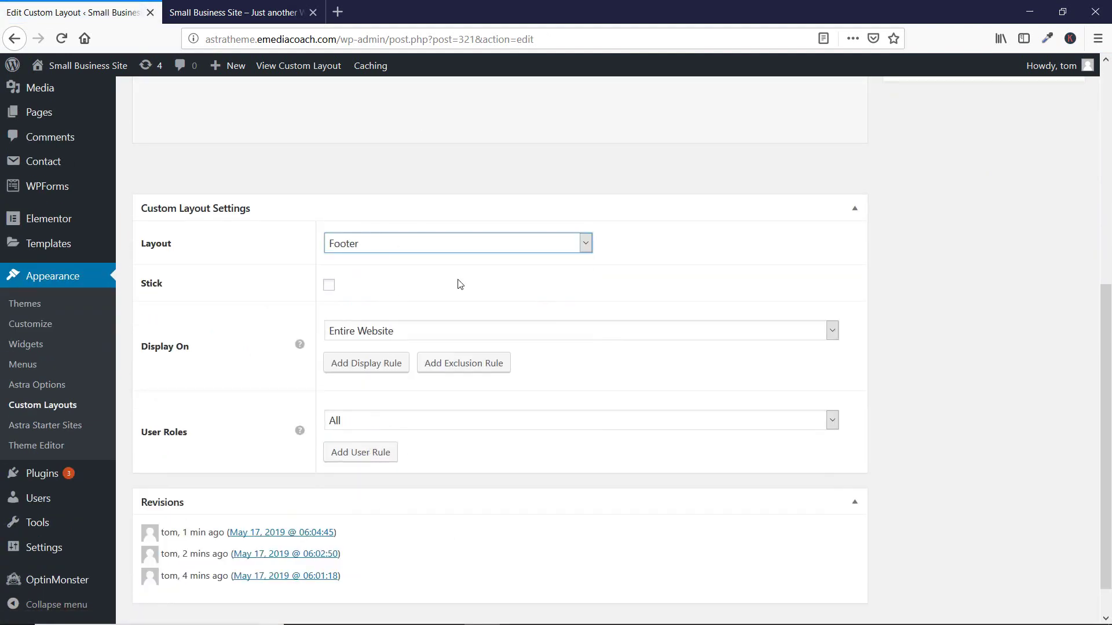
pyautogui.scroll(6, 663, 286)
pyautogui.click(1048, 345)
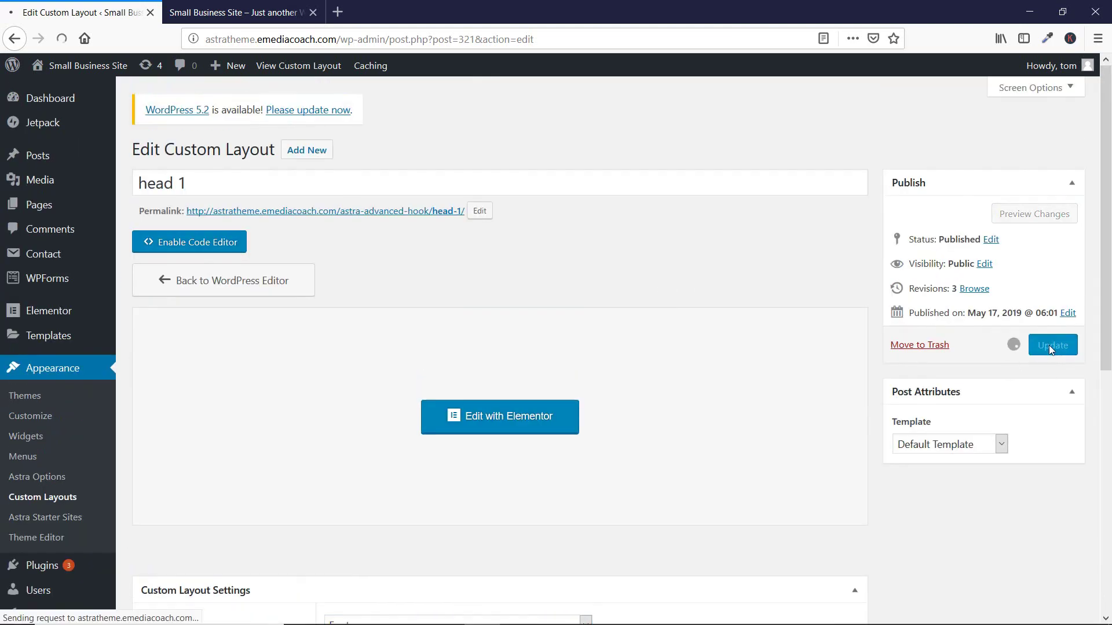
# Reload the live home page and check the custom layout at the foot of the page
pyautogui.click(261, 4)
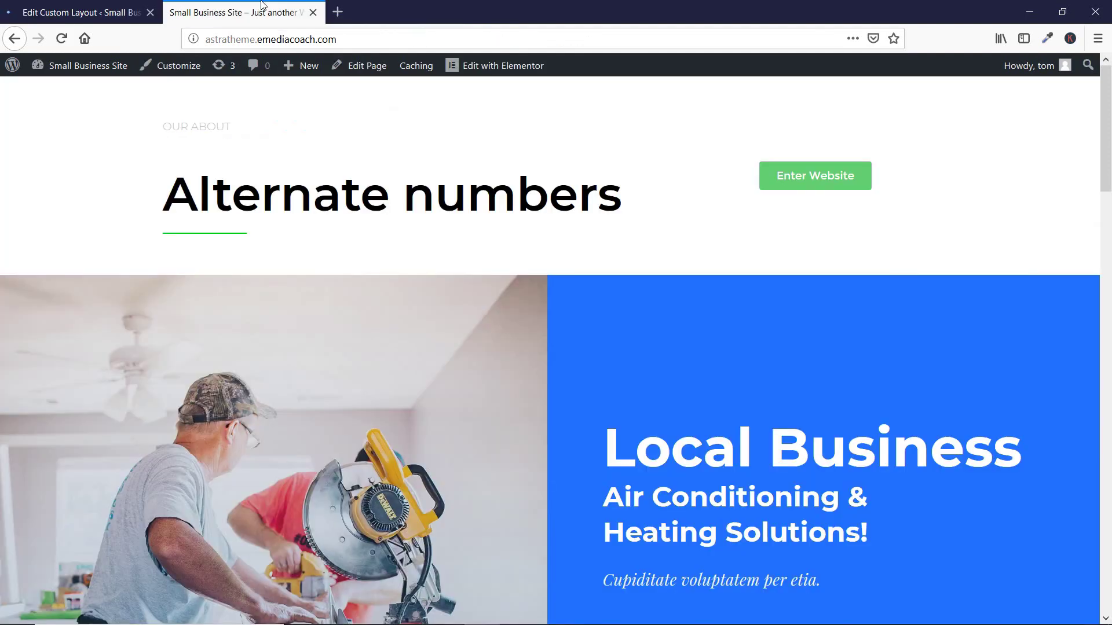
pyautogui.click(61, 38)
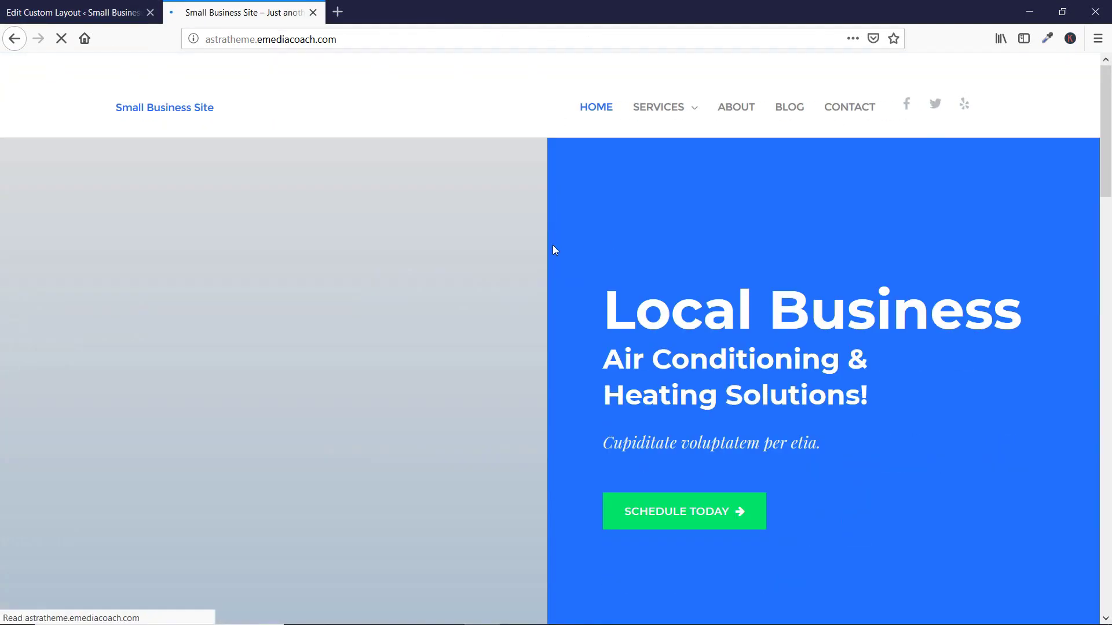
pyautogui.scroll(-15, 676, 189)
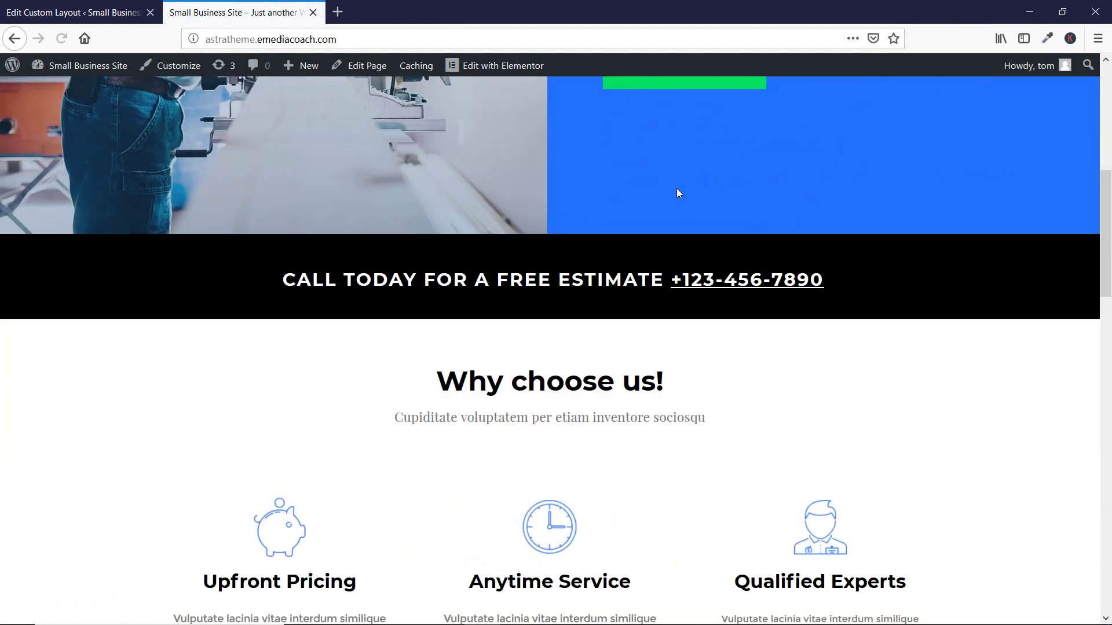
pyautogui.scroll(-5, 676, 193)
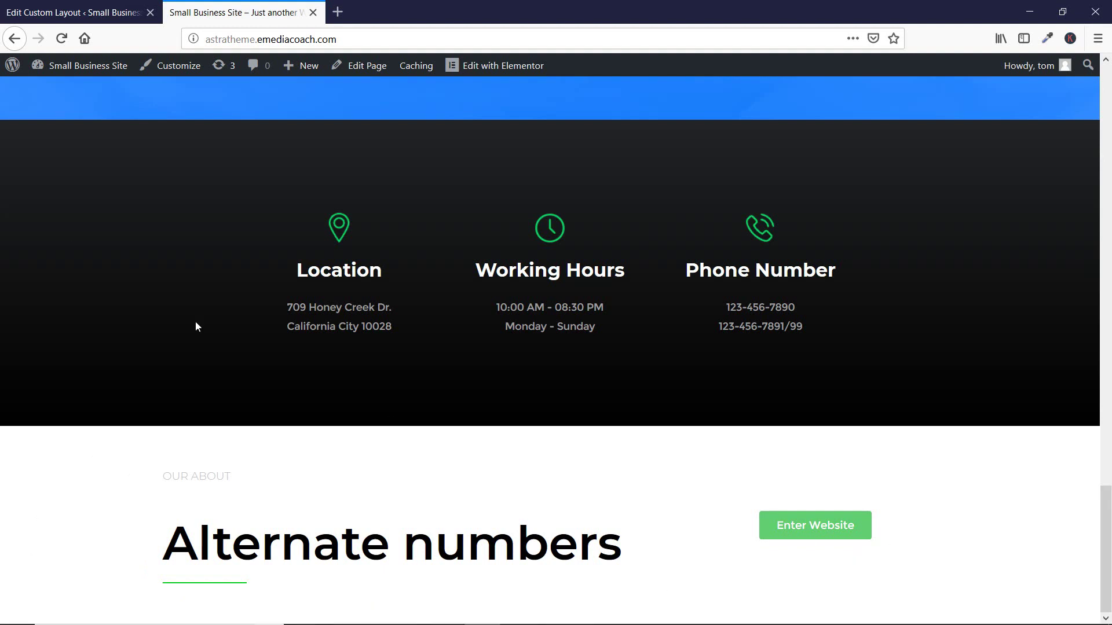
# Change the layout type of the "head 1" custom layout to 404 Page and update it
pyautogui.click(45, 4)
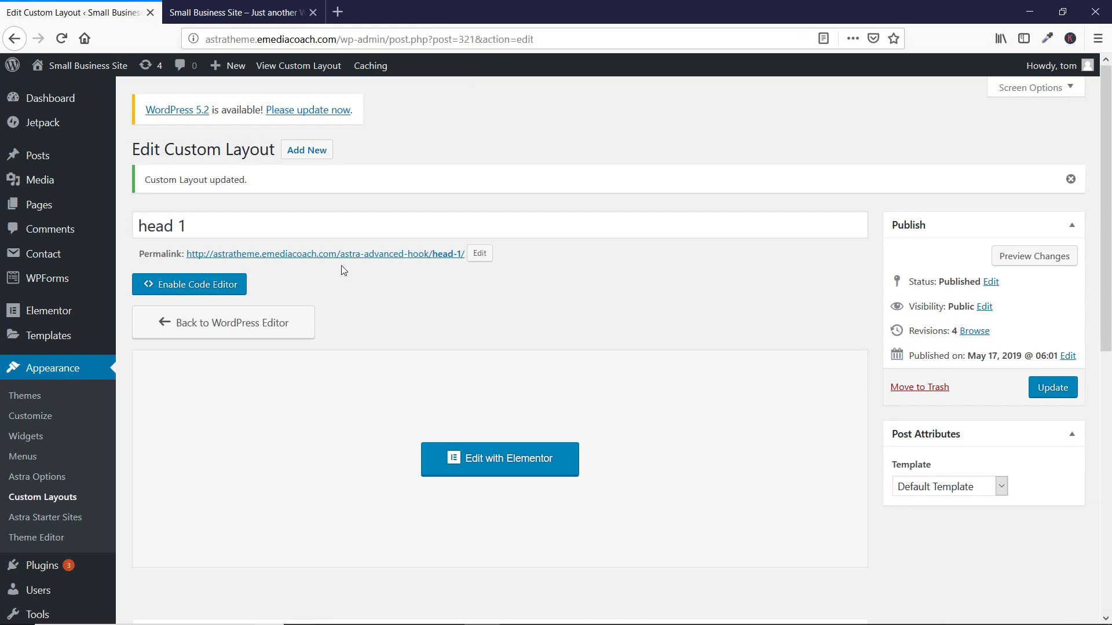
pyautogui.scroll(-8, 398, 311)
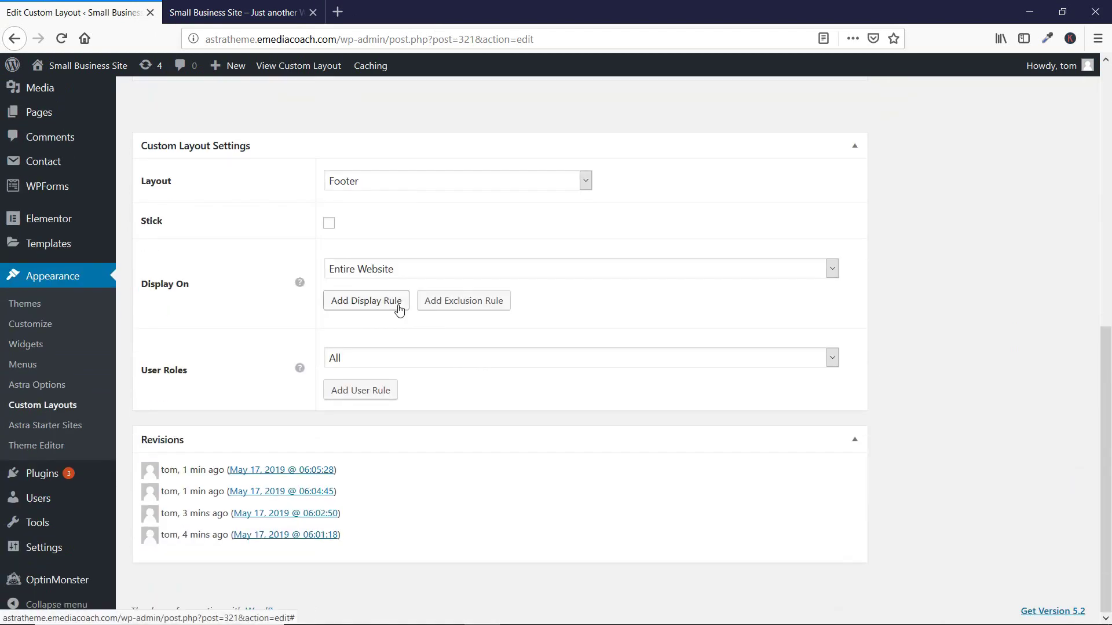
pyautogui.click(435, 186)
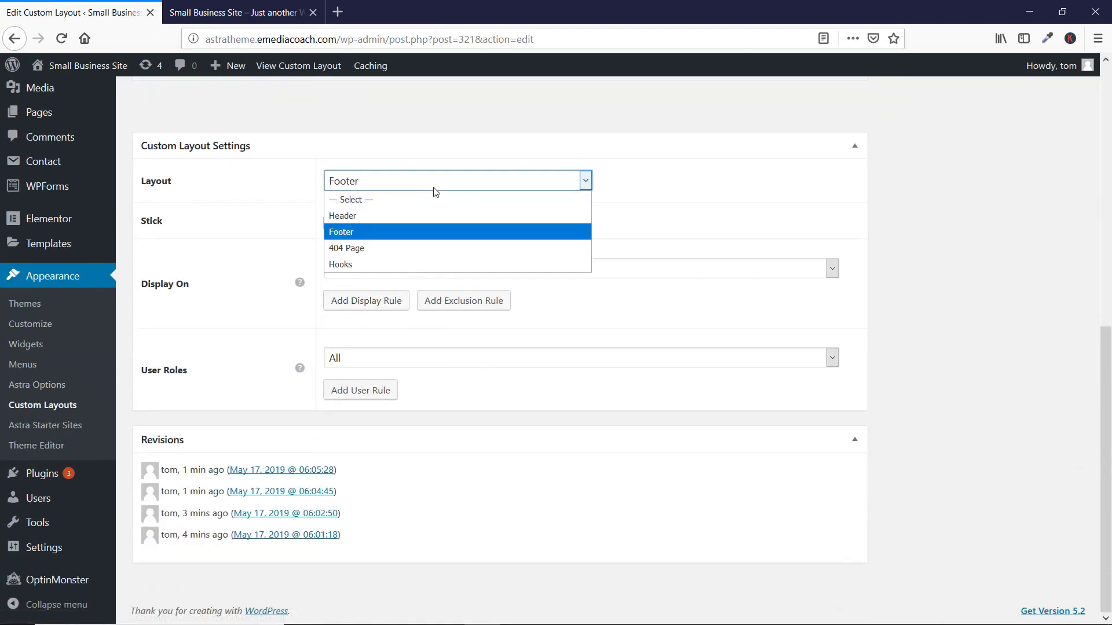
pyautogui.click(377, 249)
pyautogui.scroll(8, 469, 319)
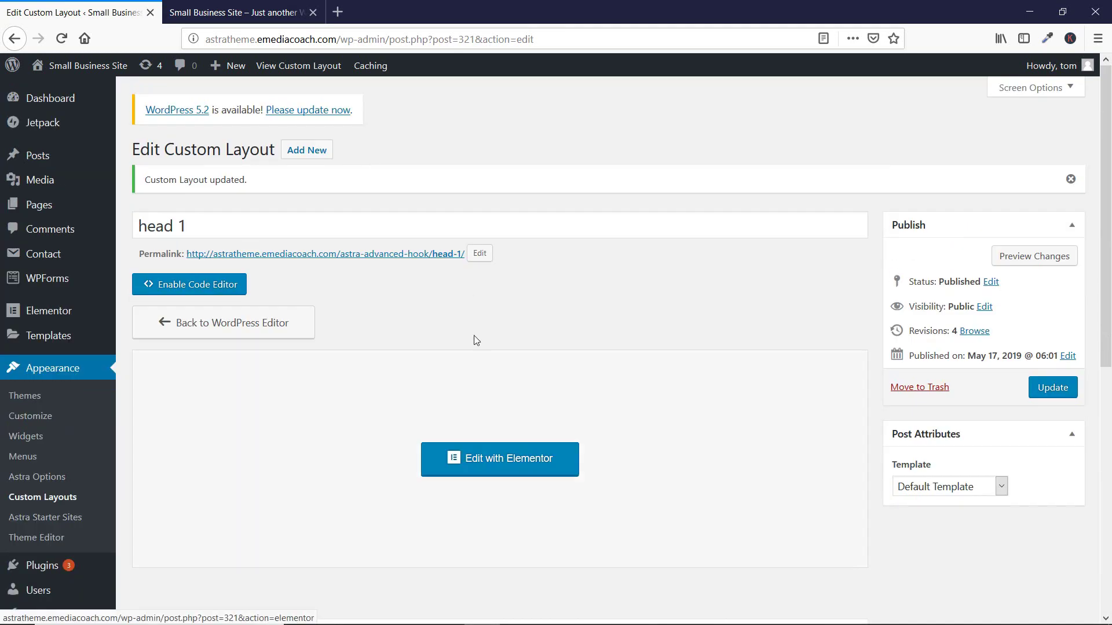
pyautogui.scroll(-4, 492, 405)
pyautogui.click(1052, 235)
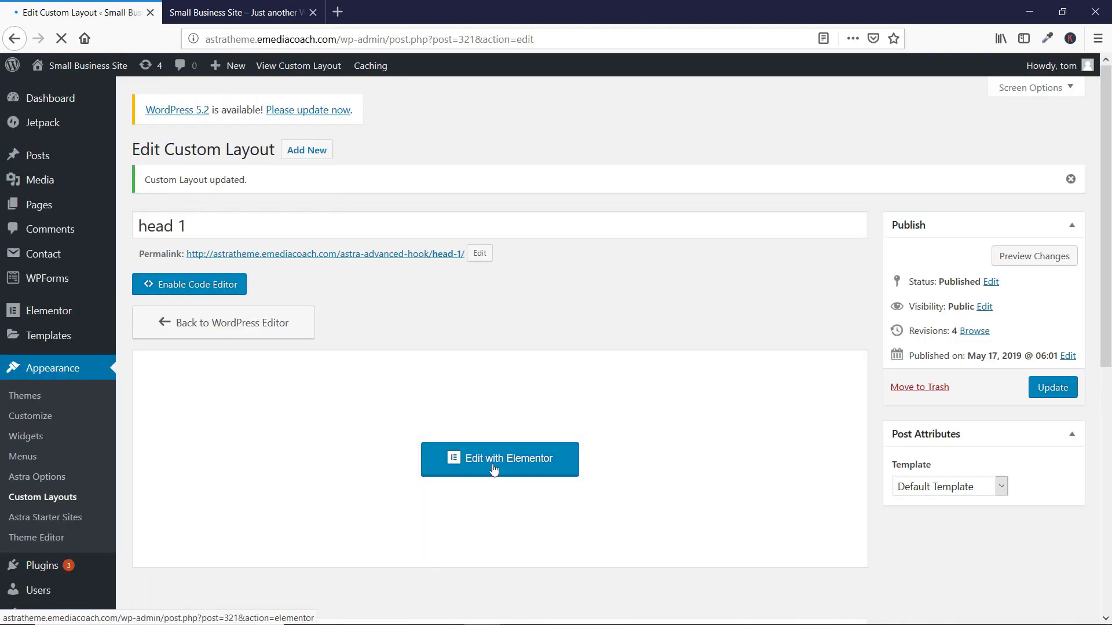
# Open the layout in Elementor and change the "Alternate numbers" heading to "This is the 404 page"
pyautogui.click(494, 467)
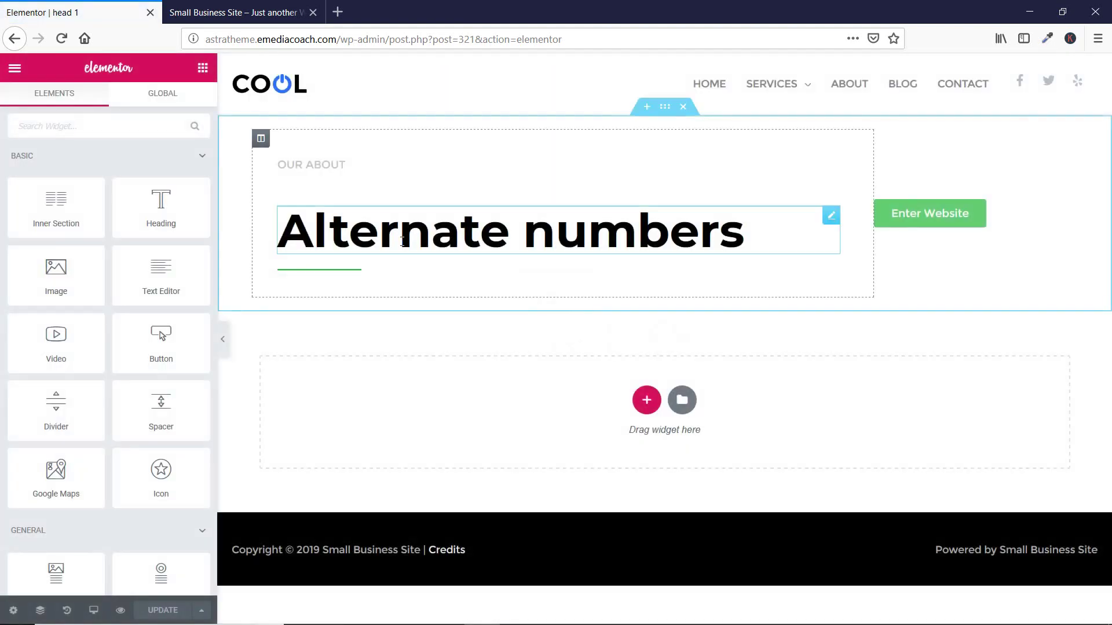
pyautogui.click(402, 241)
pyautogui.doubleClick(402, 241)
pyautogui.hotkey('ctrl', 'a')
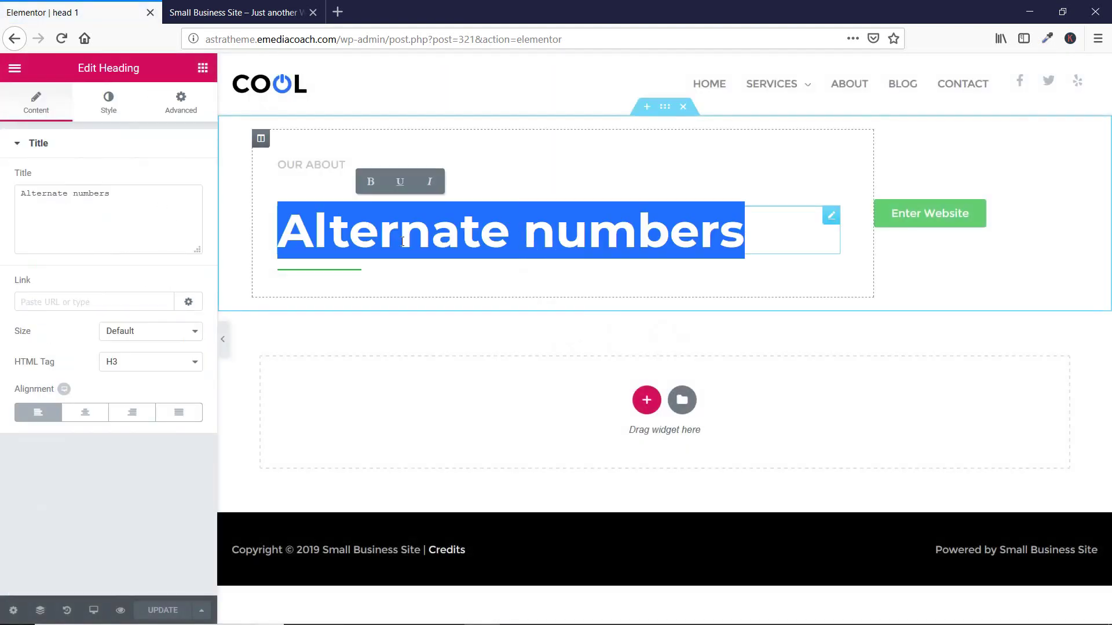
pyautogui.write('Ths')
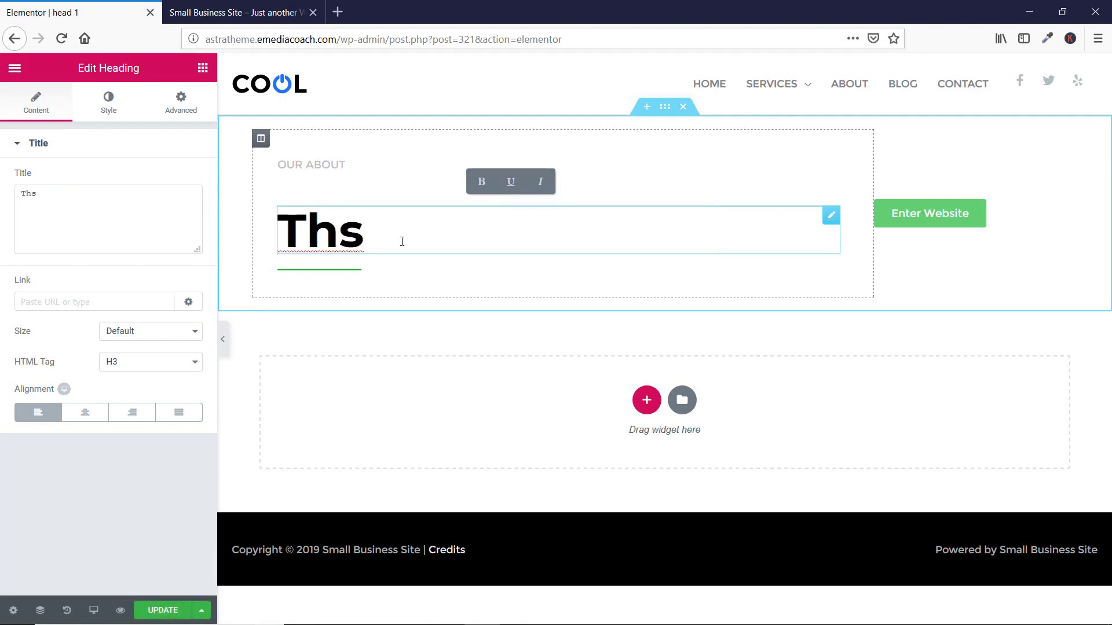
pyautogui.press('BackSpace')
pyautogui.write('i sis the')
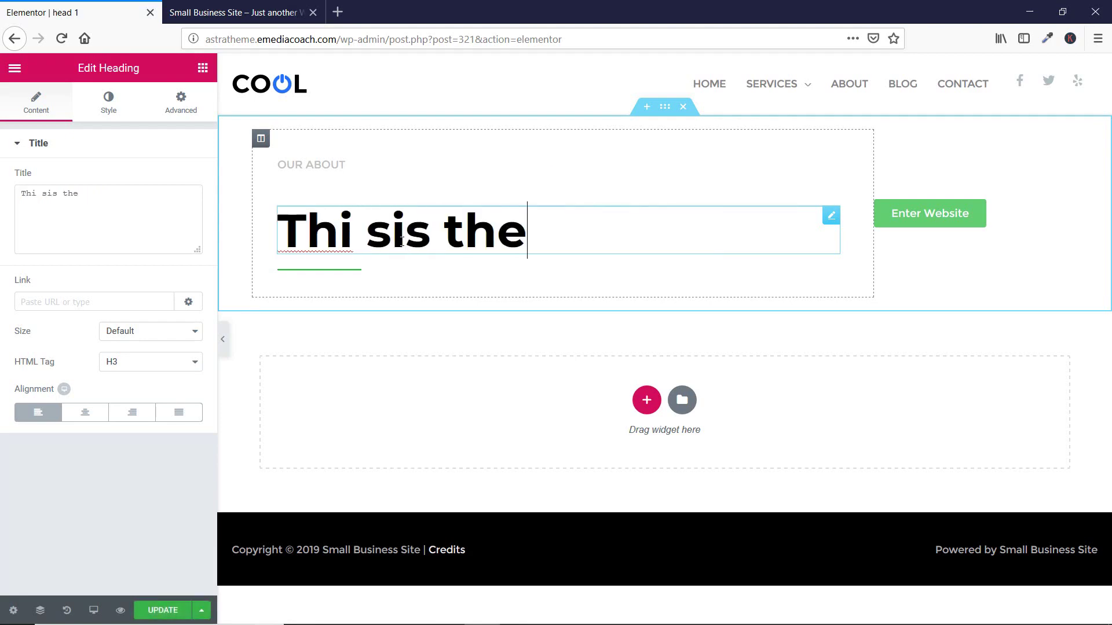
pyautogui.press('BackSpace')
pyautogui.press('BackSpace')
pyautogui.press('BackSpace')
pyautogui.press('BackSpace')
pyautogui.press('BackSpace')
pyautogui.press('BackSpace')
pyautogui.press('BackSpace')
pyautogui.press('BackSpace')
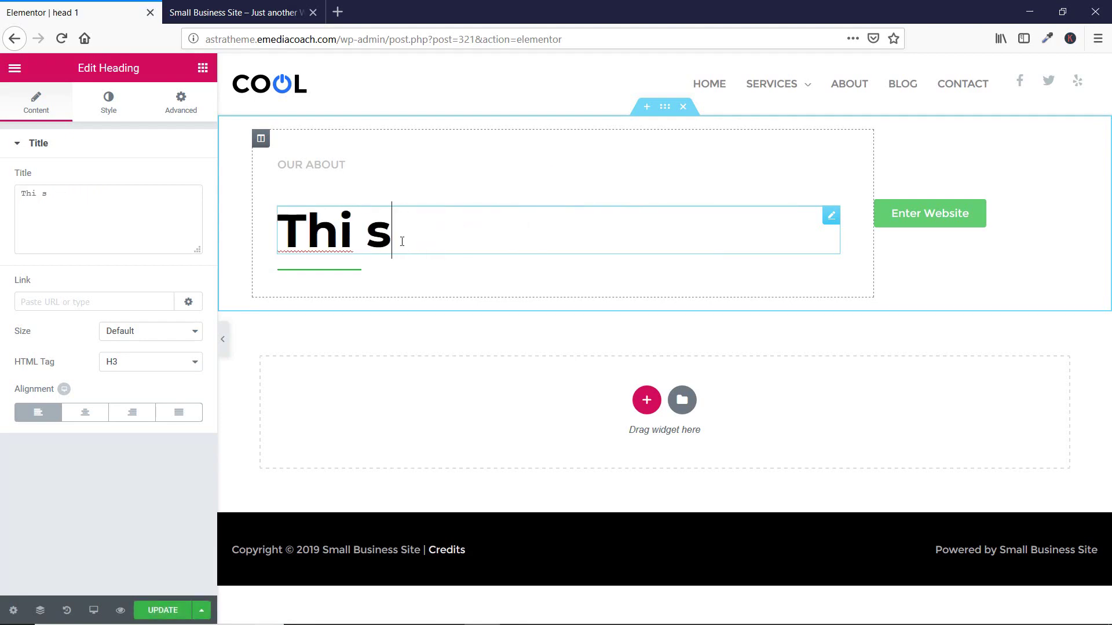
pyautogui.press('BackSpace')
pyautogui.write('s i')
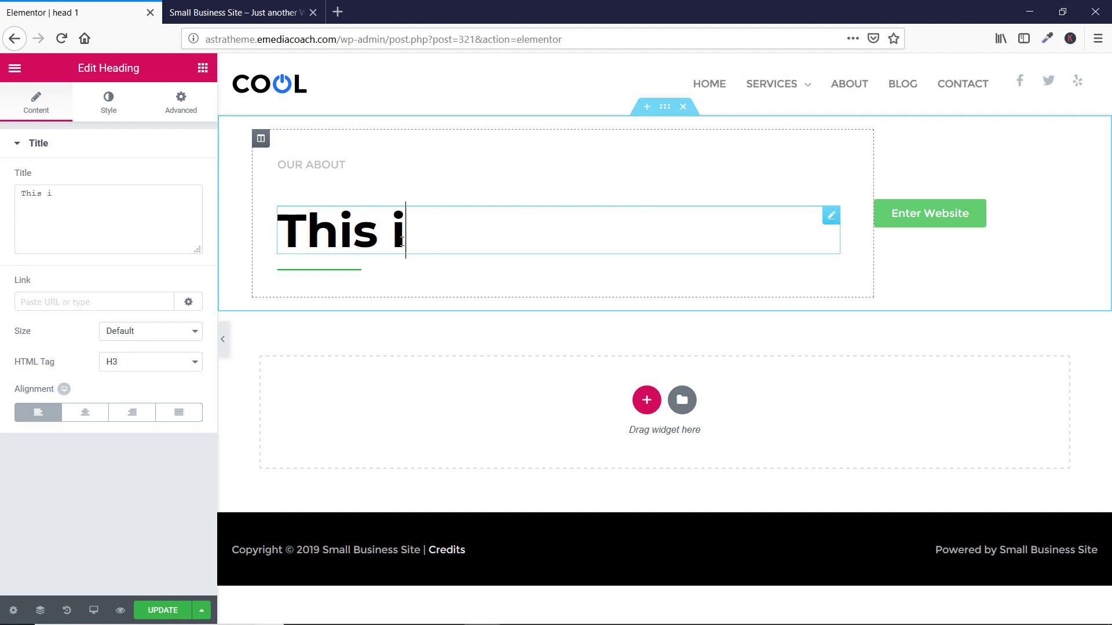
pyautogui.write('s the 40')
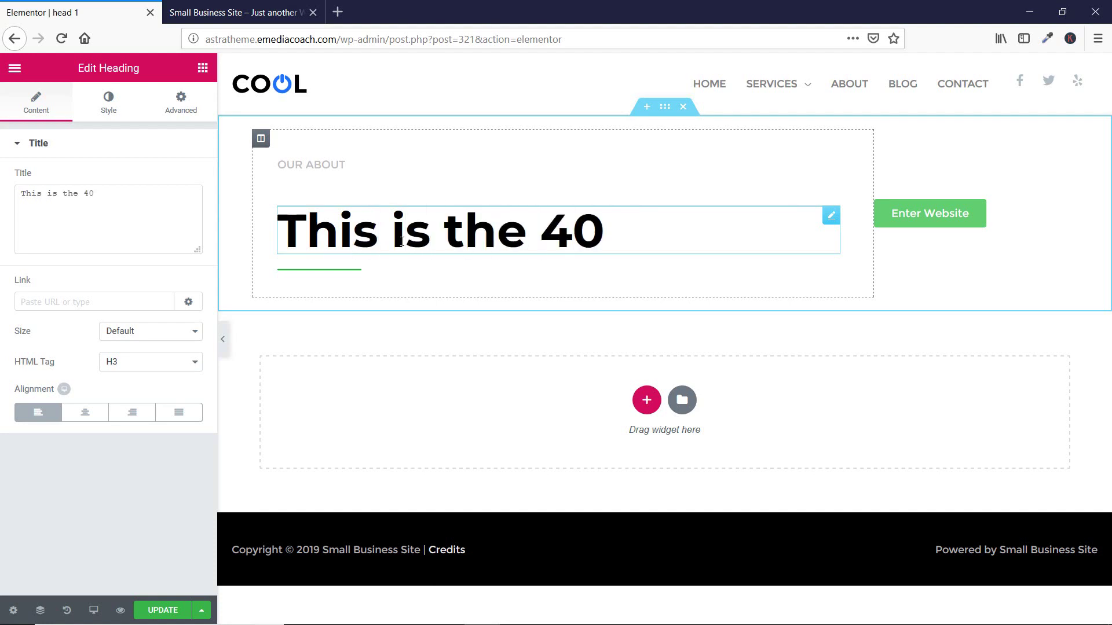
pyautogui.write('4 page')
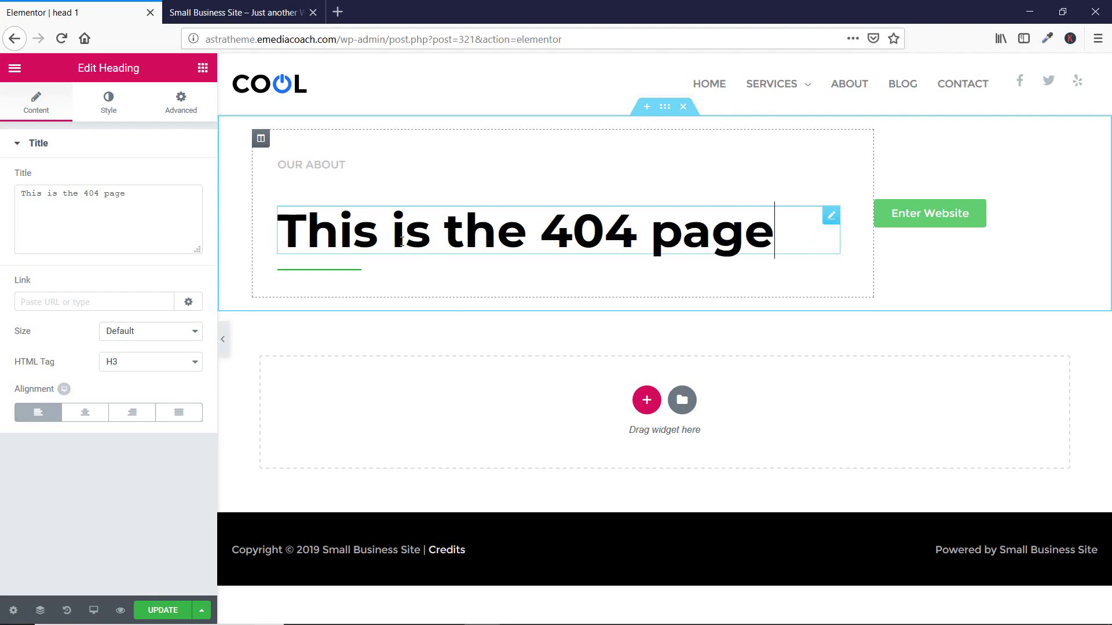
# Set the button text to "Report missing Page" and save the layout
pyautogui.click(904, 225)
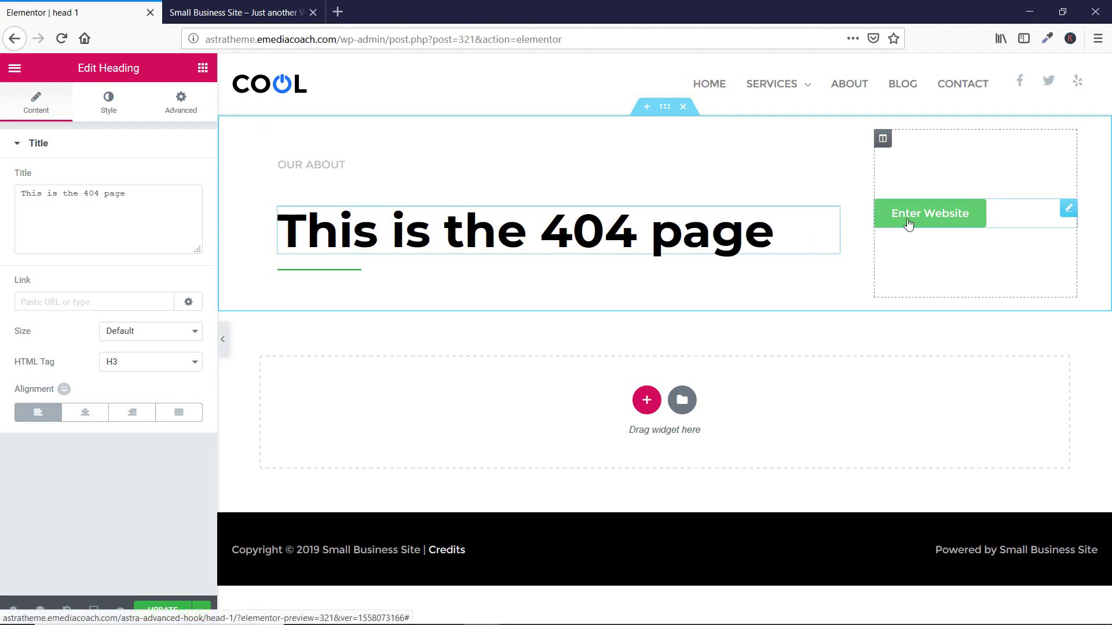
pyautogui.tripleClick(132, 209)
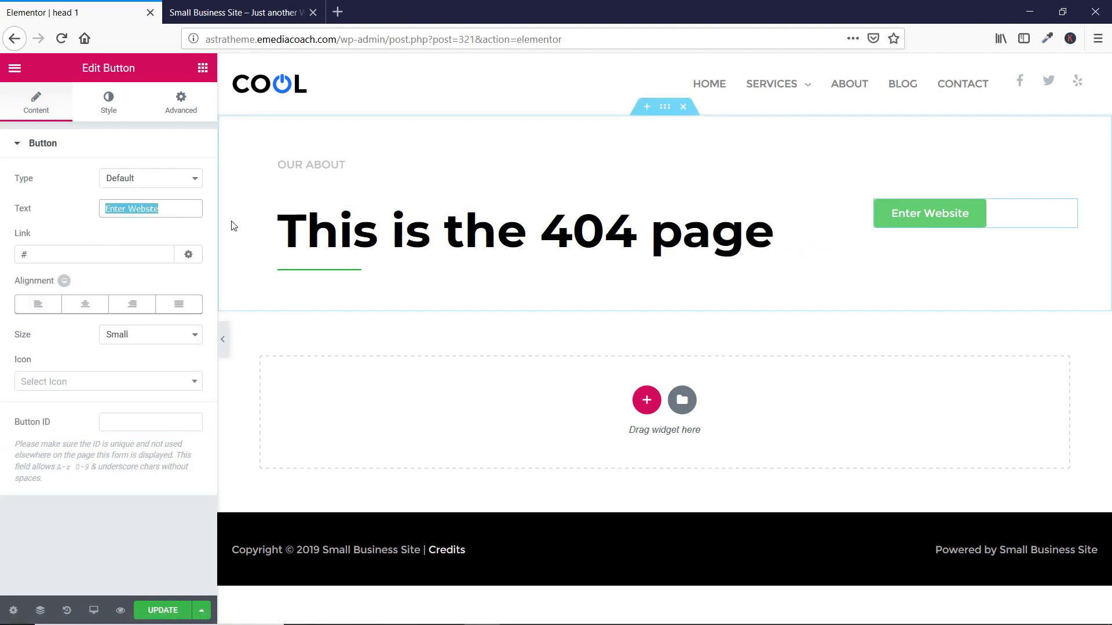
pyautogui.write('Go T')
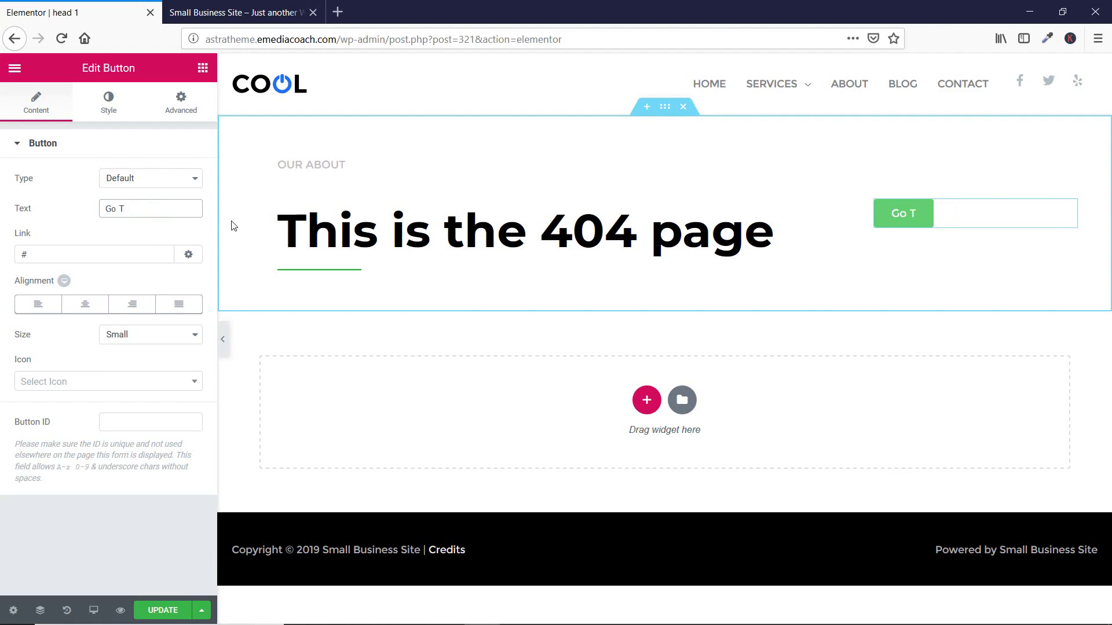
pyautogui.press('BackSpace')
pyautogui.press('BackSpace')
pyautogui.press('BackSpace')
pyautogui.press('BackSpace')
pyautogui.write('Re')
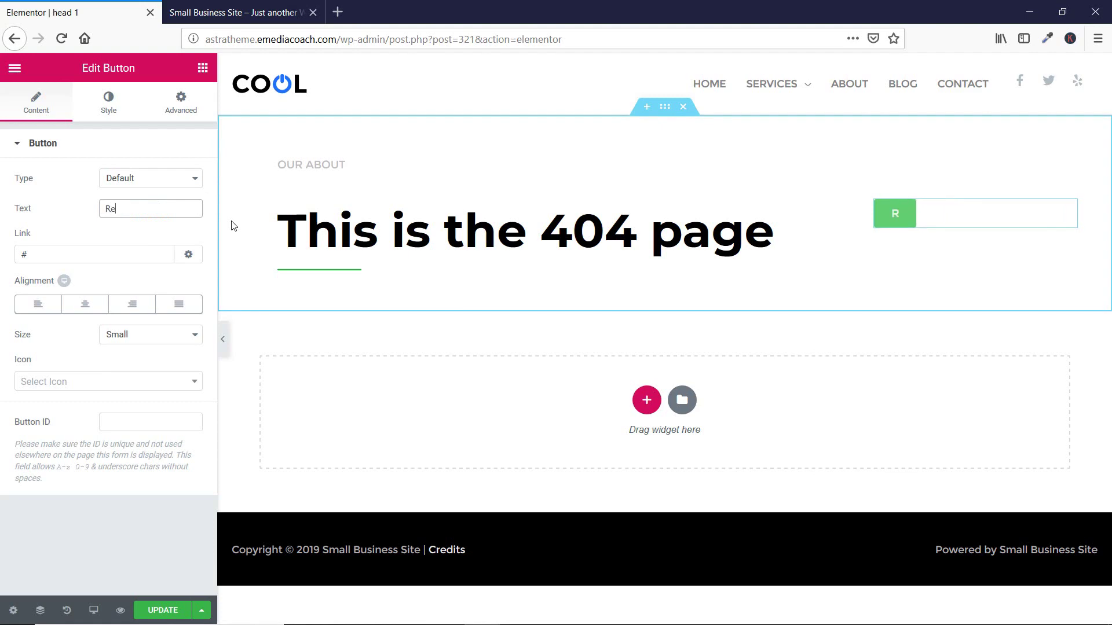
pyautogui.write('port missing La')
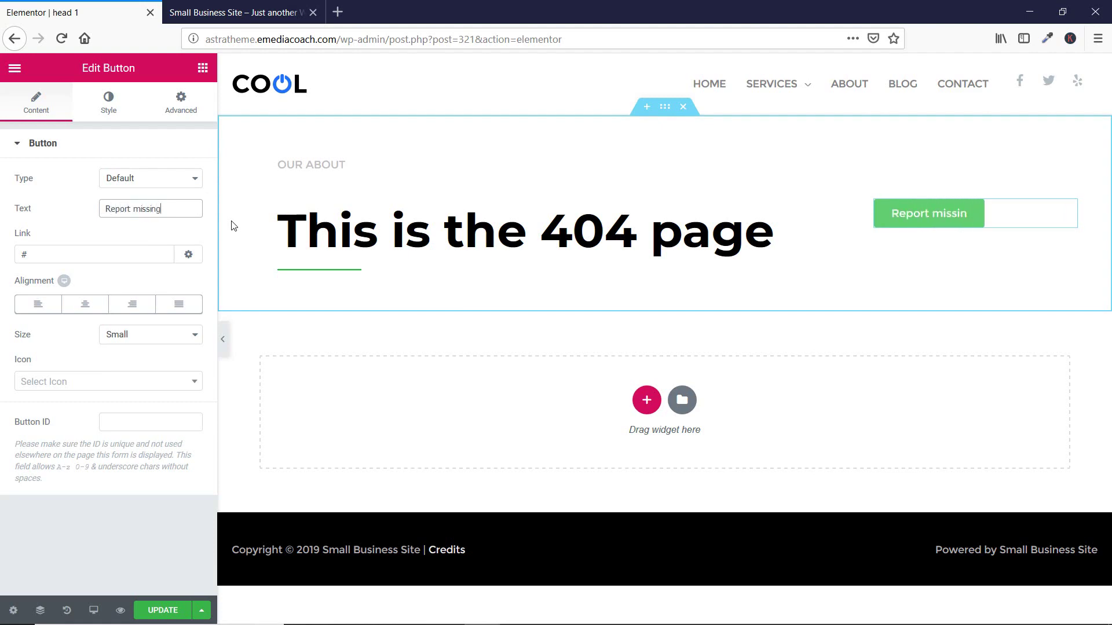
pyautogui.press('BackSpace')
pyautogui.press('BackSpace')
pyautogui.write('Page')
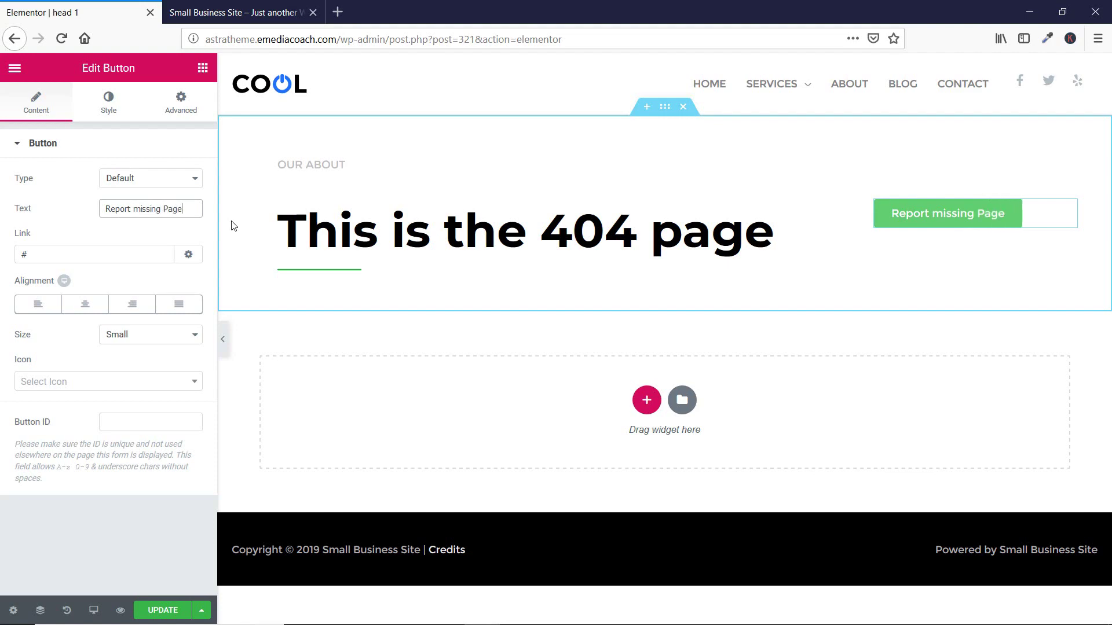
pyautogui.click(168, 613)
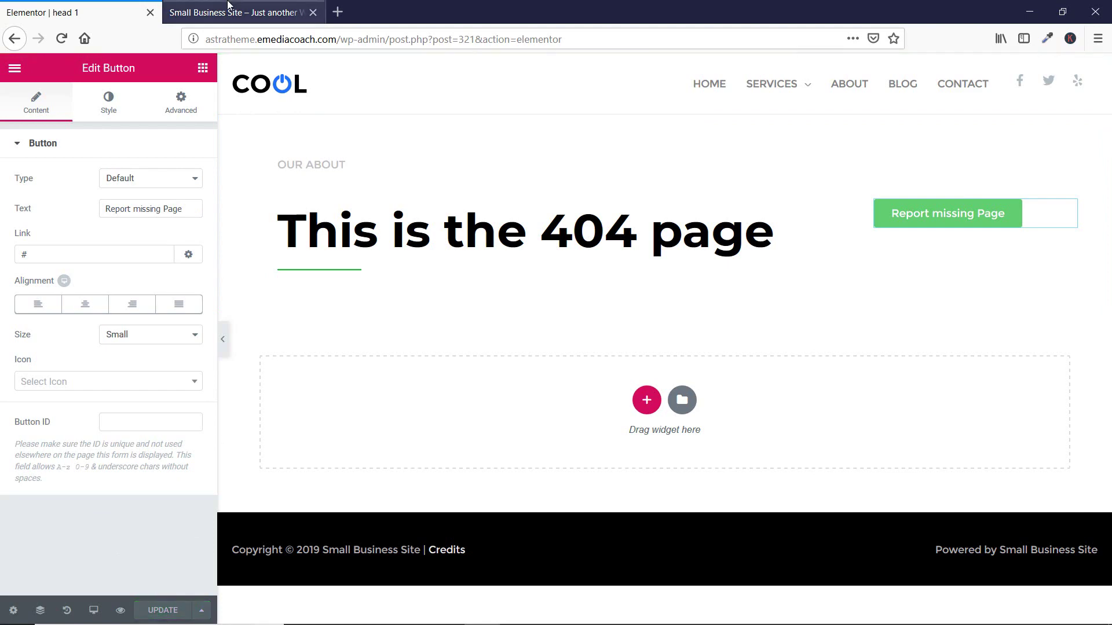
# Visit the non-existent address astratheme.emediacoach.com/dffsdfsd on the live site to check the custom 404 page
pyautogui.click(269, 6)
pyautogui.scroll(10, 241, 155)
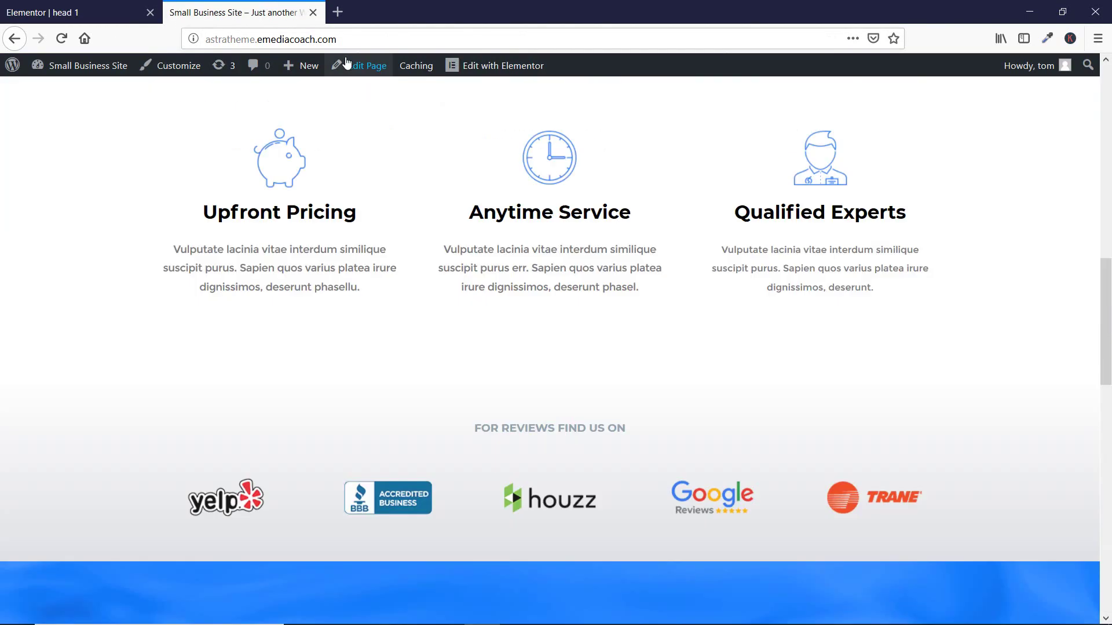
pyautogui.click(354, 39)
pyautogui.click(354, 40)
pyautogui.write('/dffsdfsd')
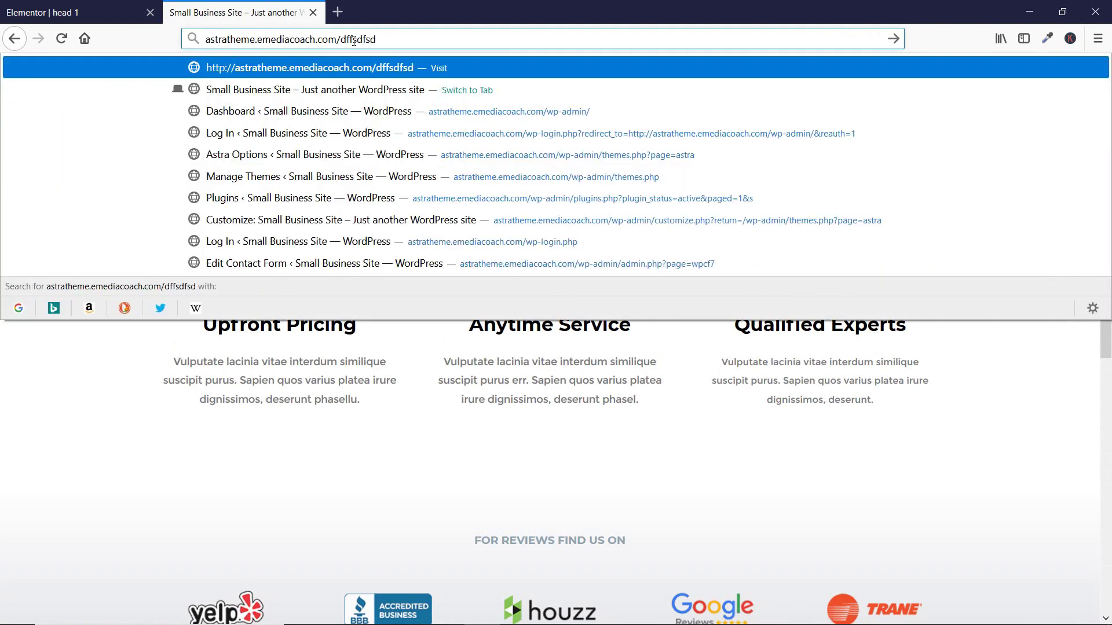
pyautogui.press('Return')
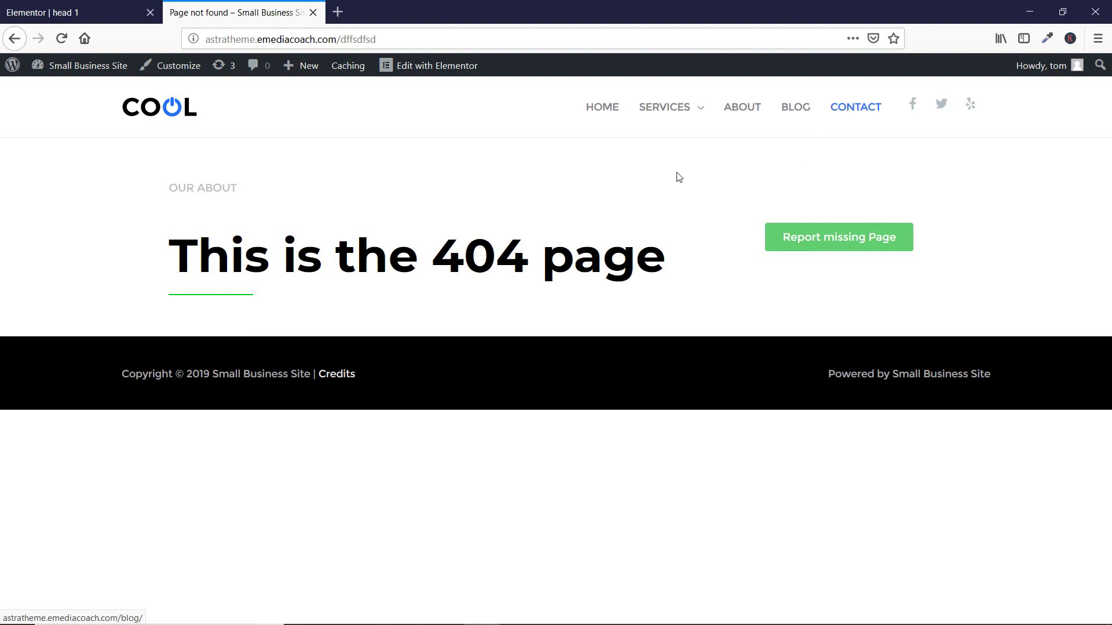
# Exit Elementor to the "head 1" custom layout settings and change the layout type to Hooks
pyautogui.click(110, 13)
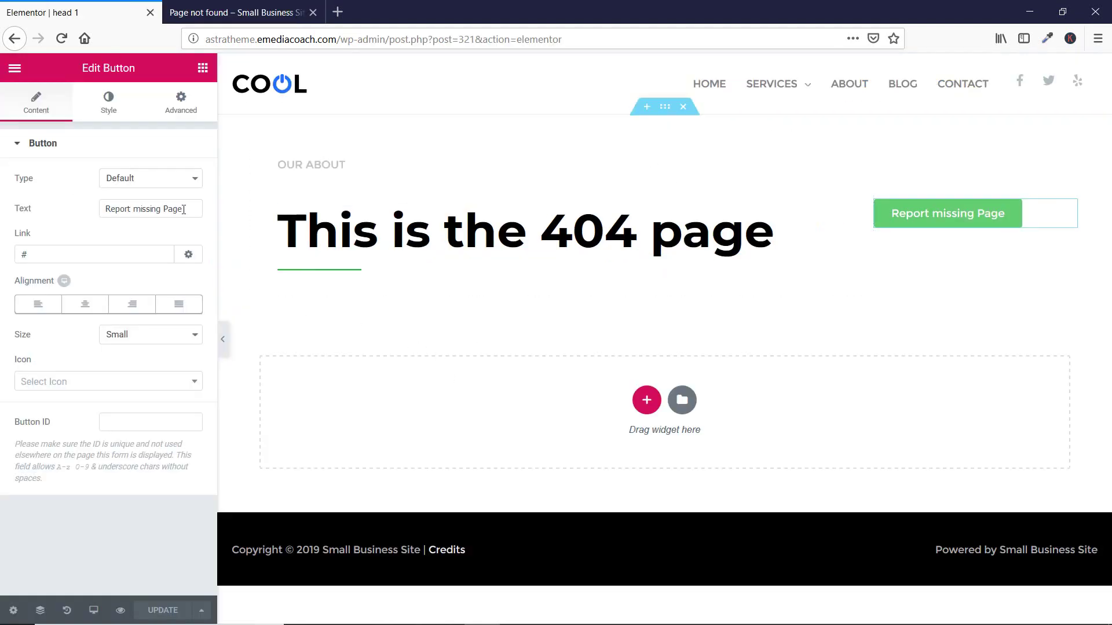
pyautogui.click(14, 65)
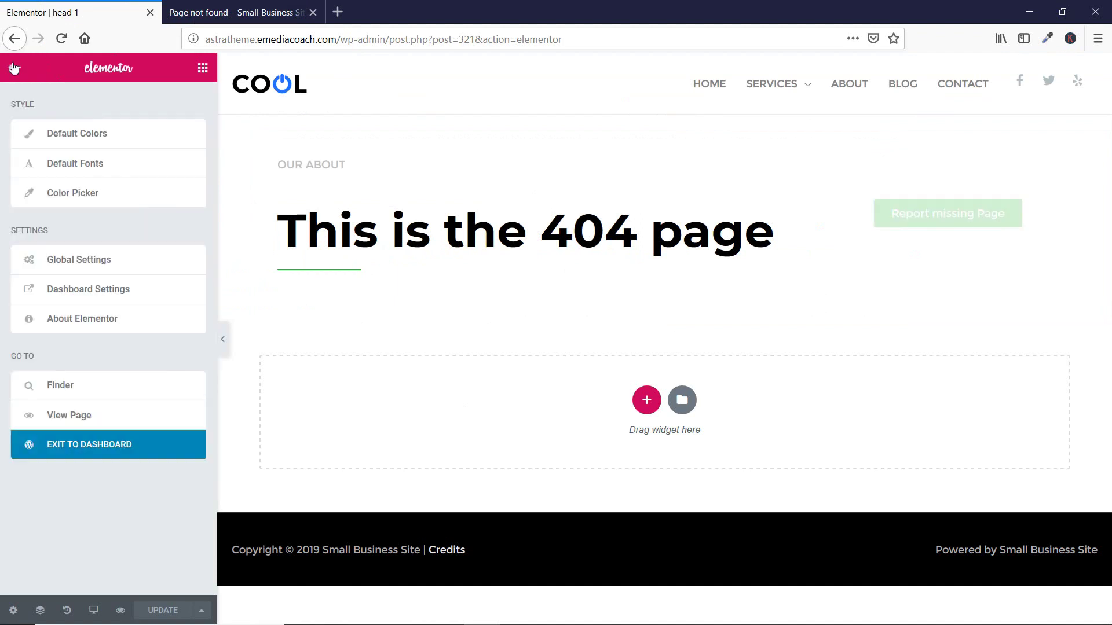
pyautogui.click(57, 452)
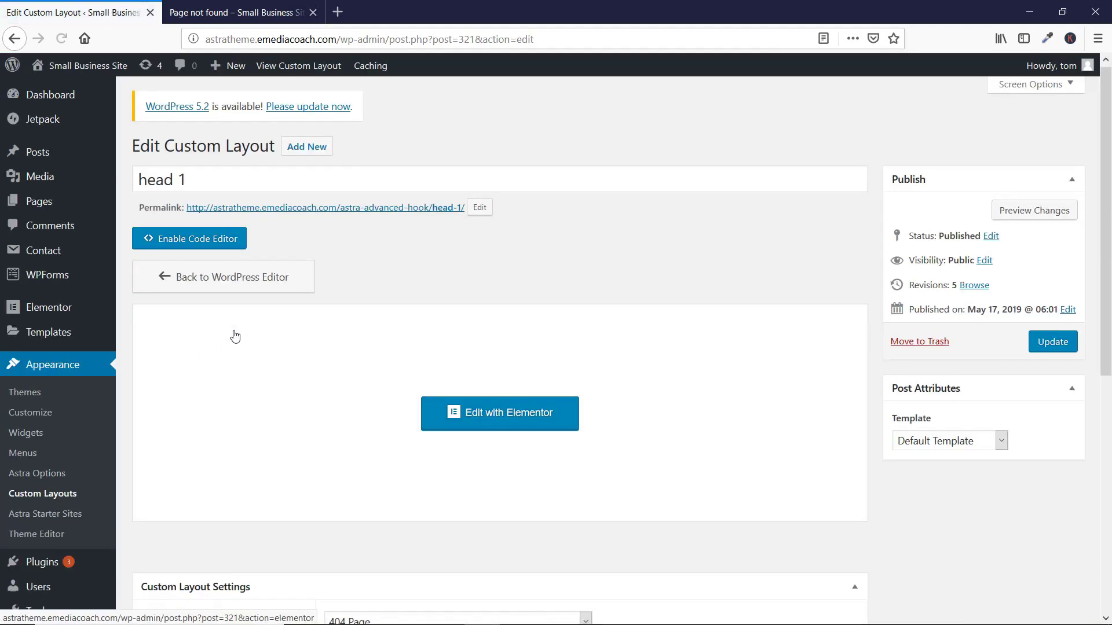
pyautogui.scroll(-6, 235, 336)
pyautogui.click(398, 246)
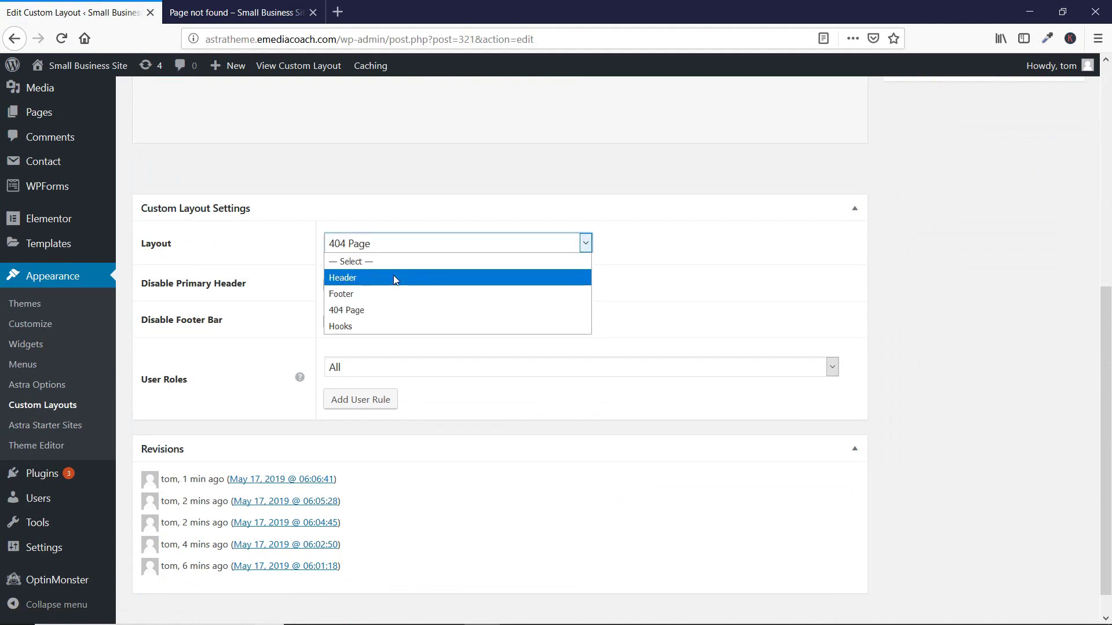
pyautogui.click(403, 328)
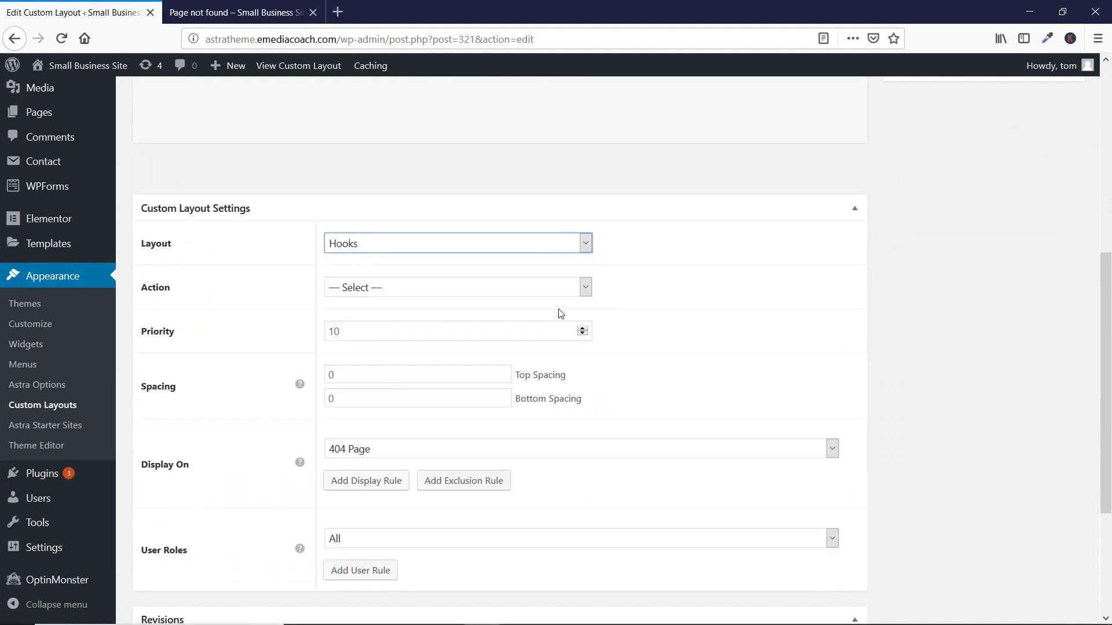
# Set the hook's action to header_before and its priority to 1 in the custom layout settings
pyautogui.scroll(-3, 498, 286)
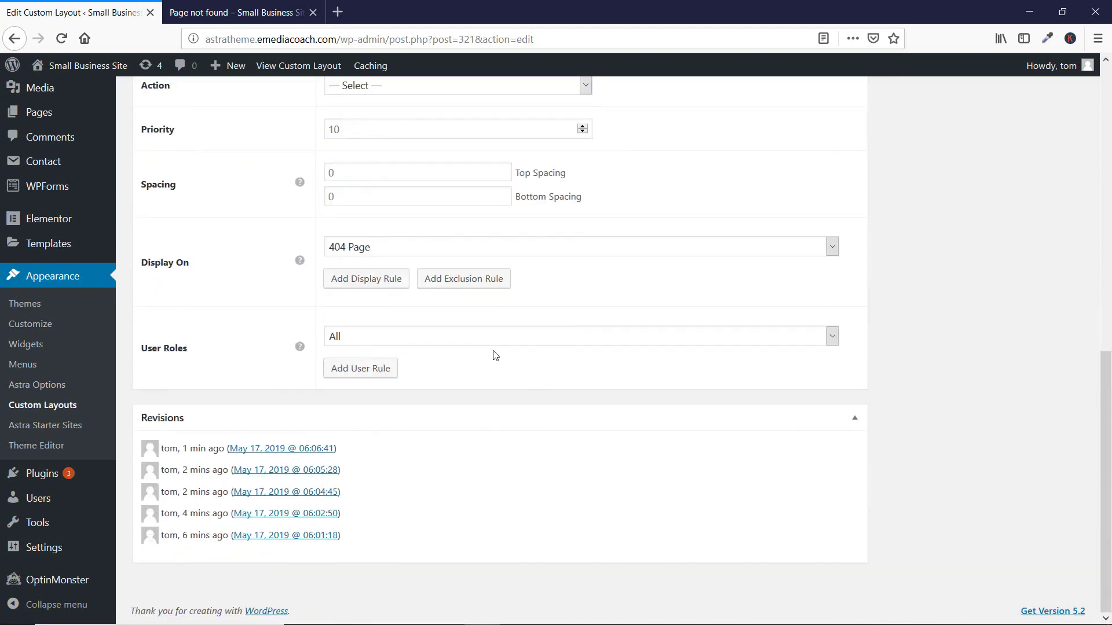
pyautogui.scroll(4, 494, 350)
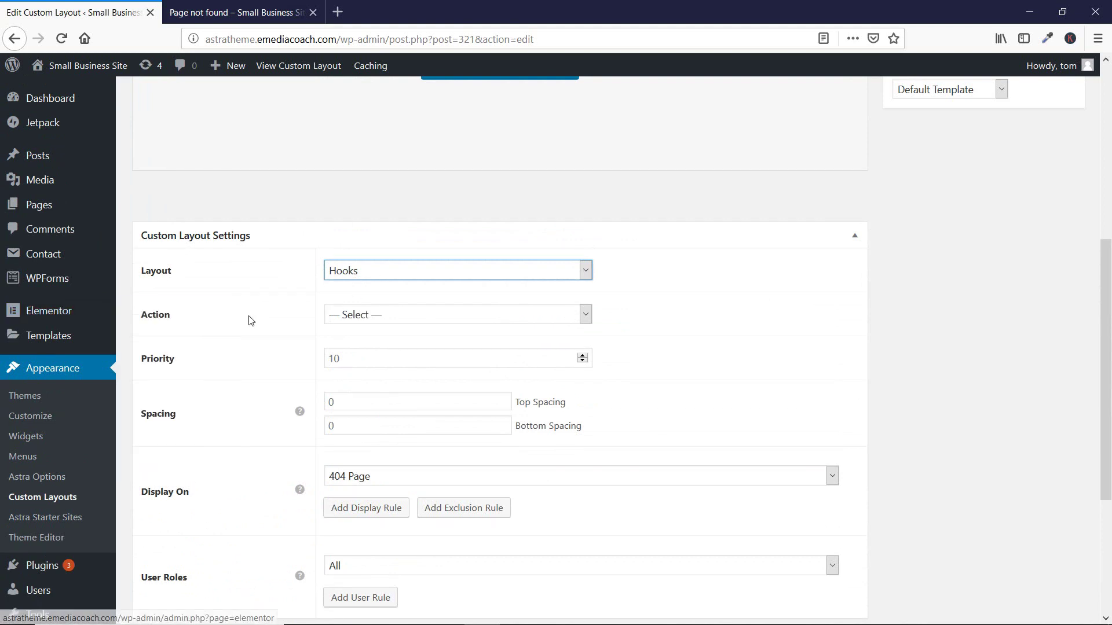
pyautogui.click(366, 320)
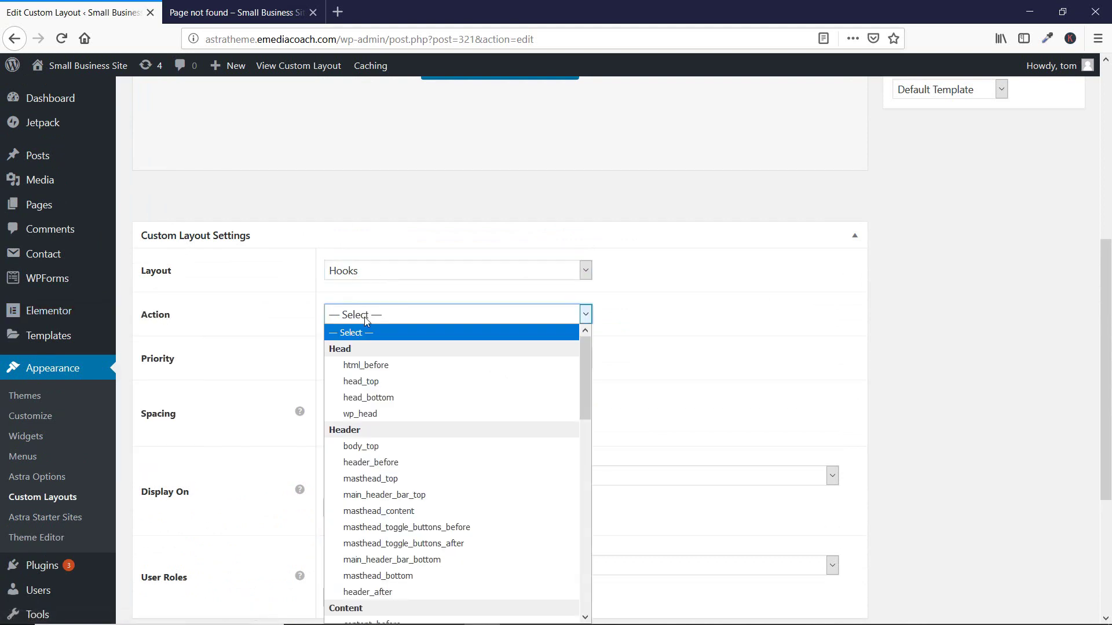
pyautogui.scroll(-3, 415, 358)
pyautogui.scroll(3, 449, 342)
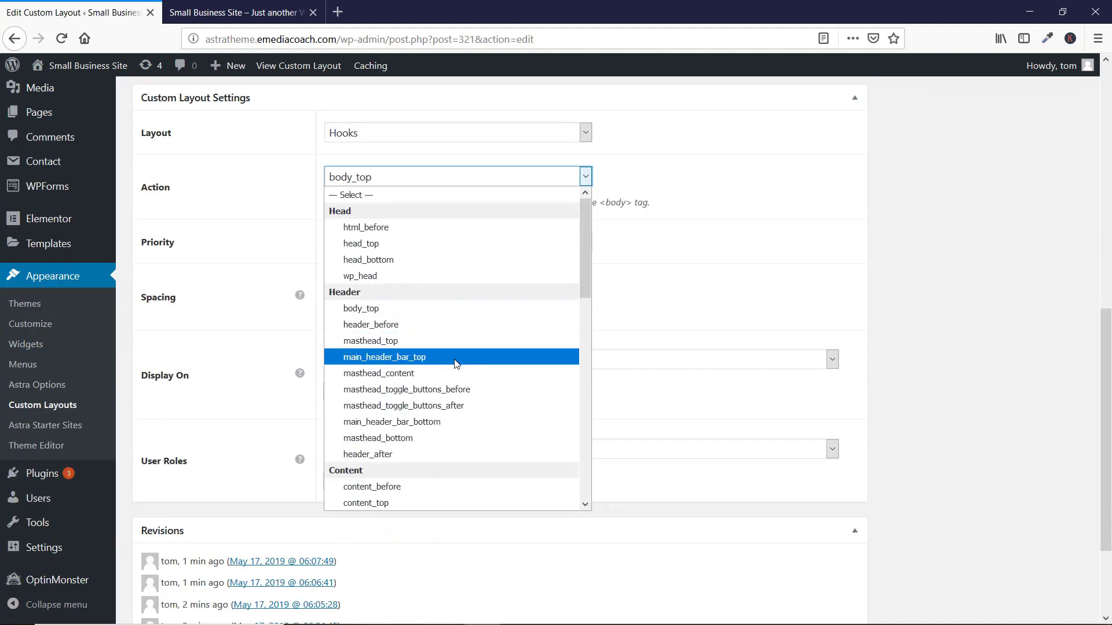
pyautogui.click(452, 327)
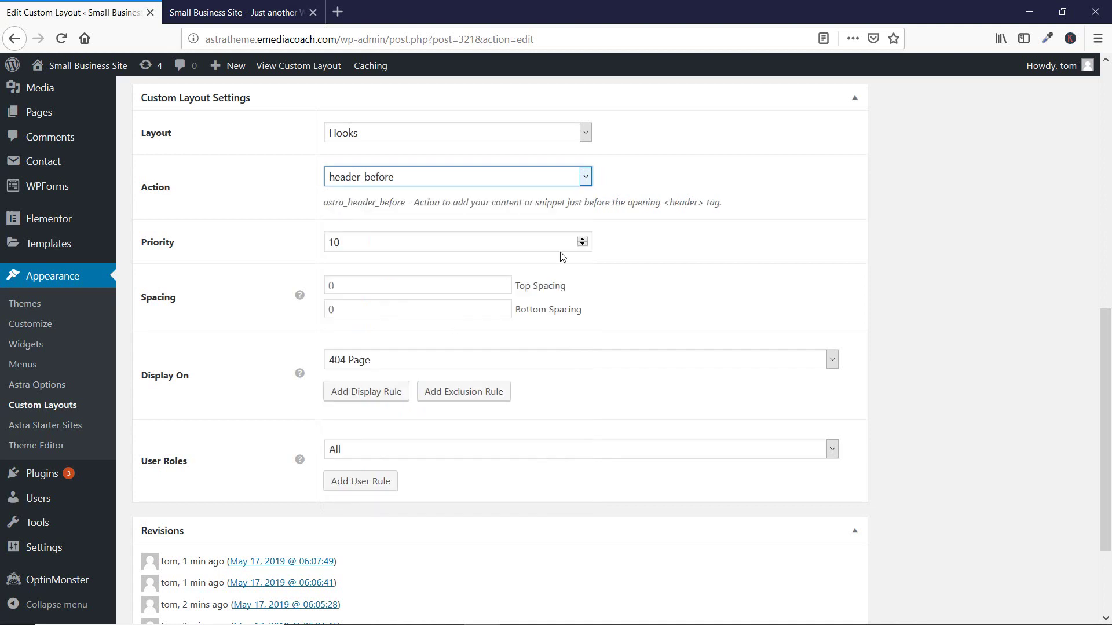
pyautogui.moveTo(424, 247); pyautogui.dragTo(332, 242)
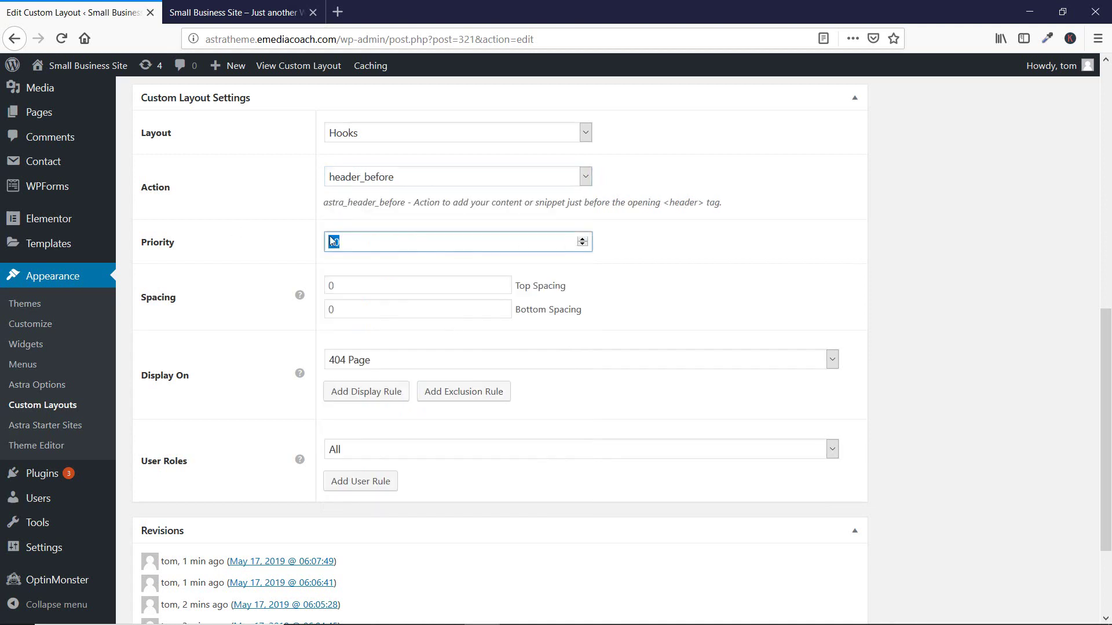
pyautogui.write('1')
pyautogui.click(1057, 308)
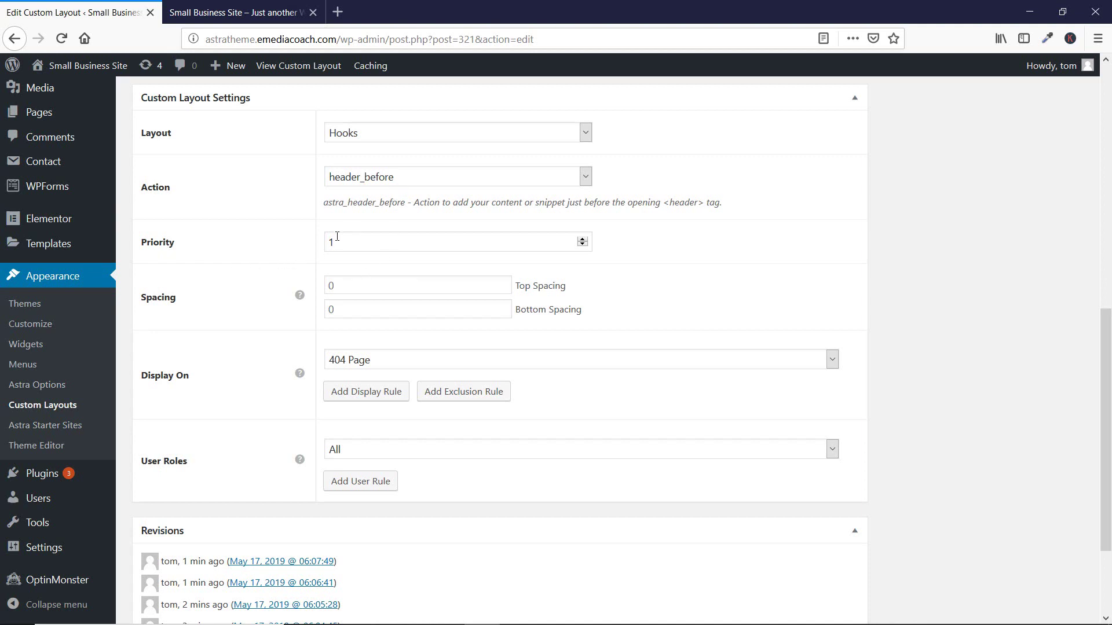
pyautogui.click(363, 291)
pyautogui.scroll(8, 393, 307)
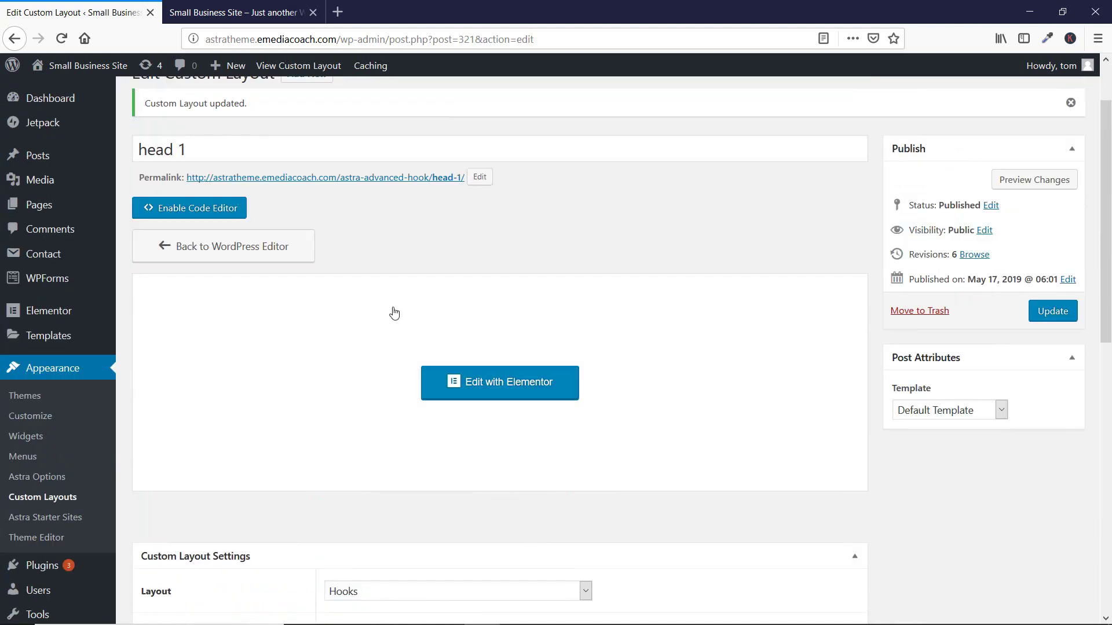
# Set the "head 1" layout to display on the Entire Website and update it
pyautogui.scroll(-9, 506, 355)
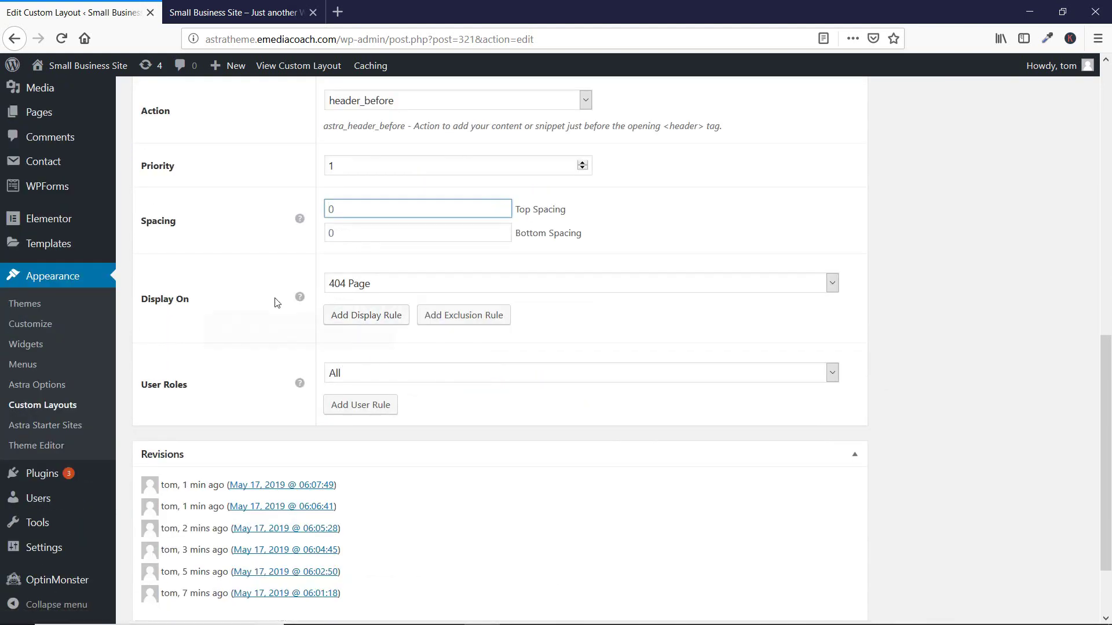
pyautogui.click(428, 285)
pyautogui.click(396, 333)
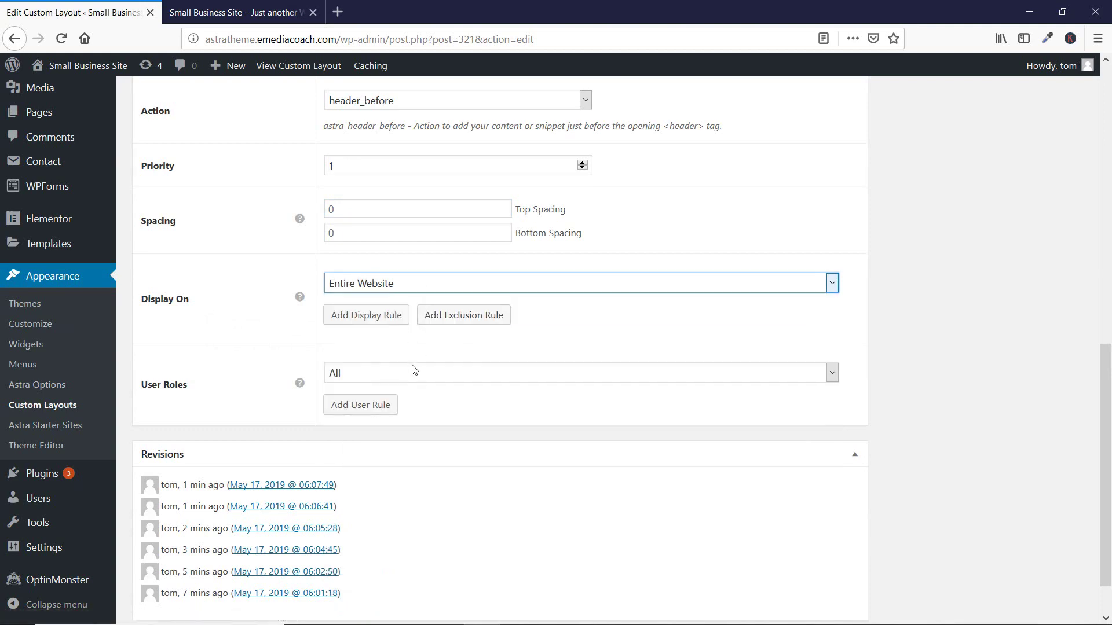
pyautogui.scroll(10, 414, 370)
pyautogui.click(1049, 311)
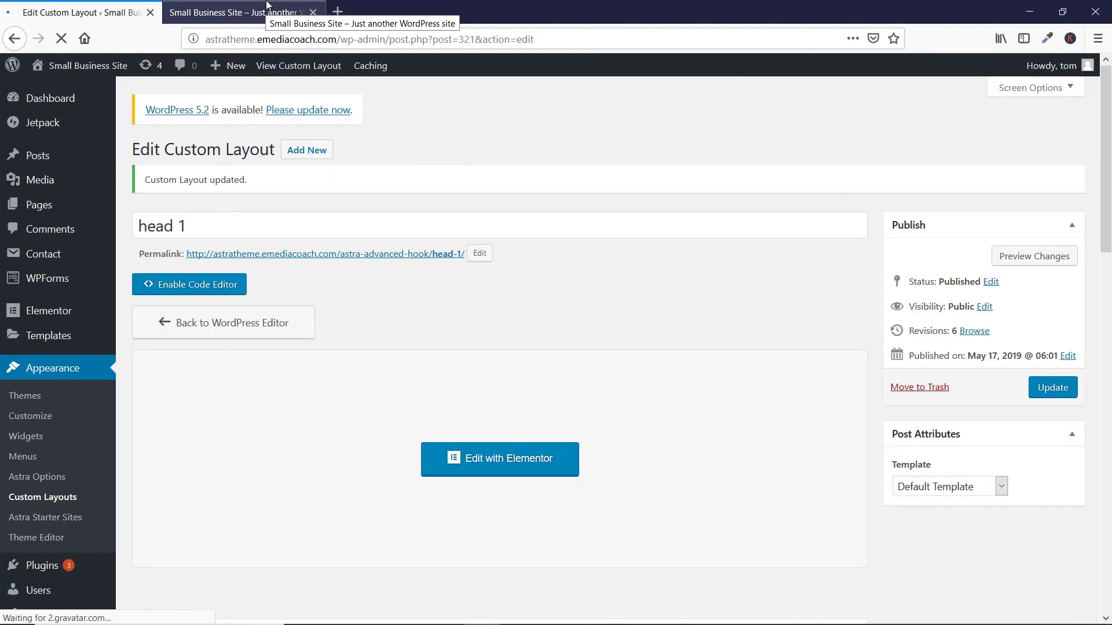
# Reload the live home page and compare the layout's position with the header_before action setting
pyautogui.click(267, 5)
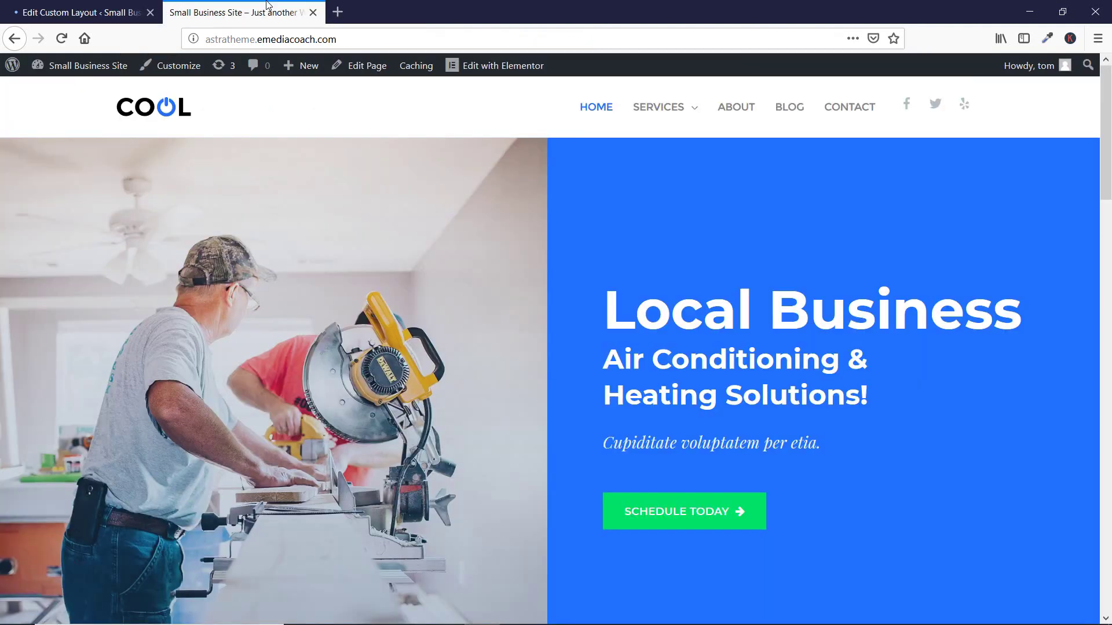
pyautogui.click(61, 39)
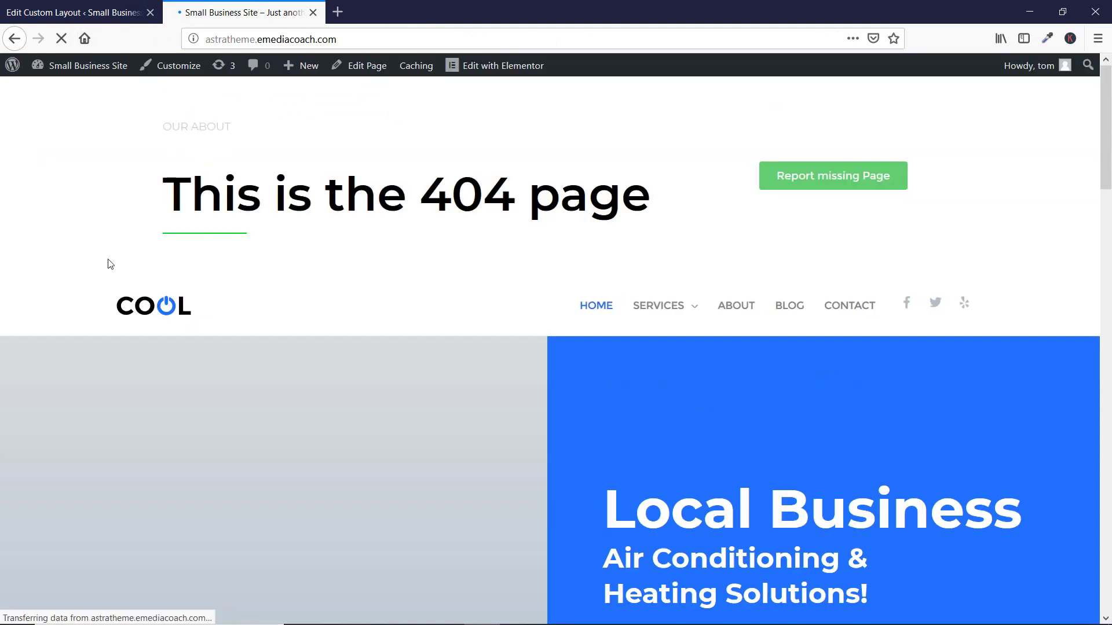
pyautogui.click(21, 7)
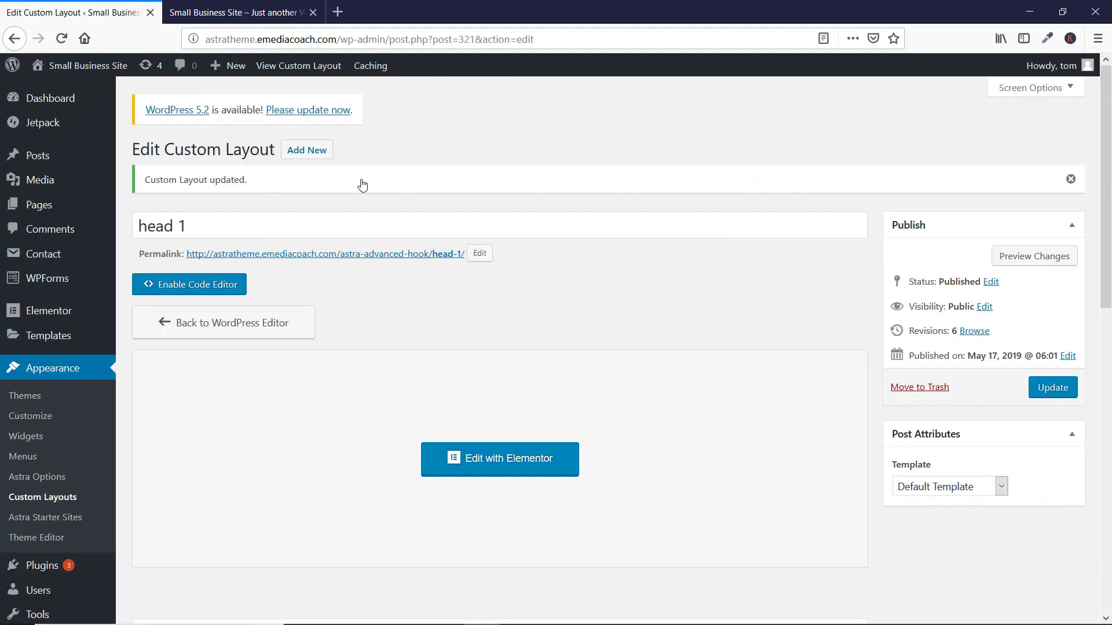
pyautogui.scroll(-6, 337, 304)
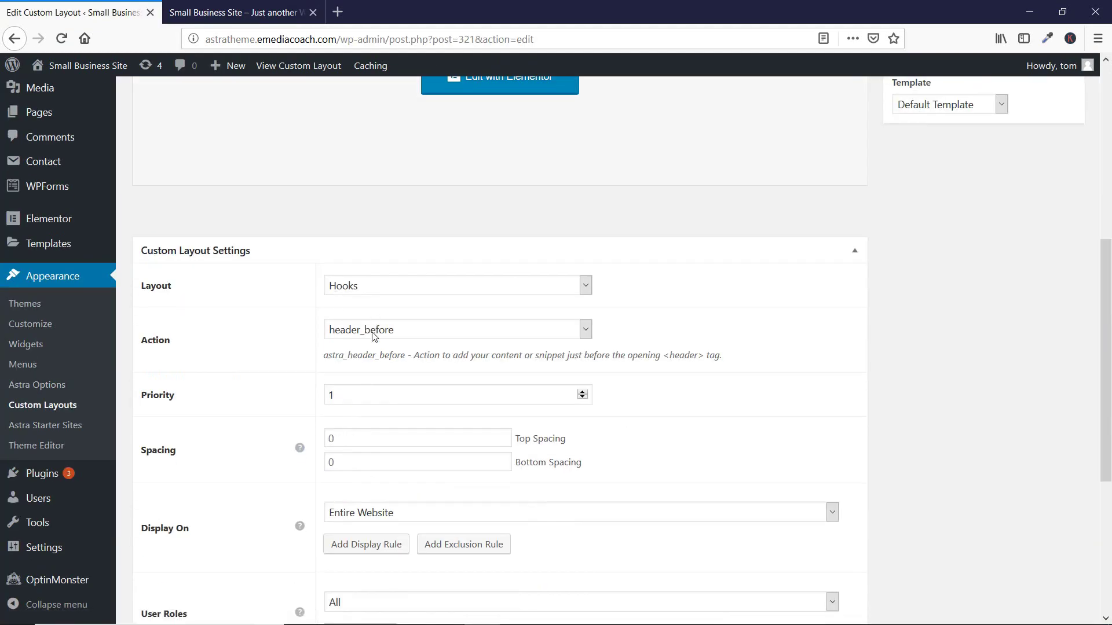
pyautogui.click(213, 10)
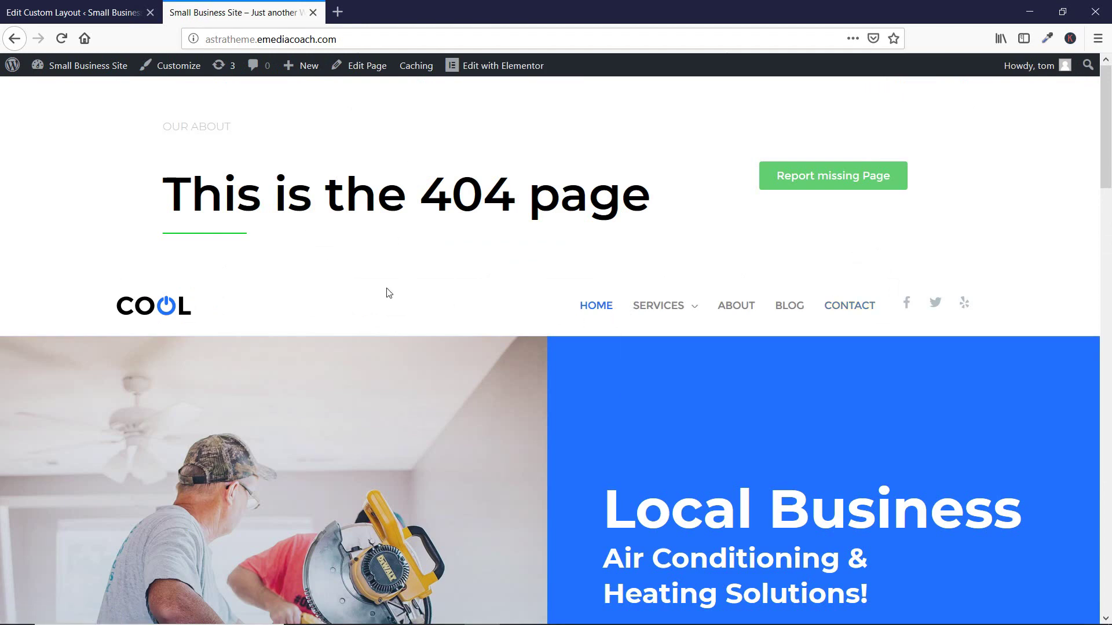
# Change the hook's action to header_after and update the custom layout
pyautogui.click(76, 12)
pyautogui.click(424, 337)
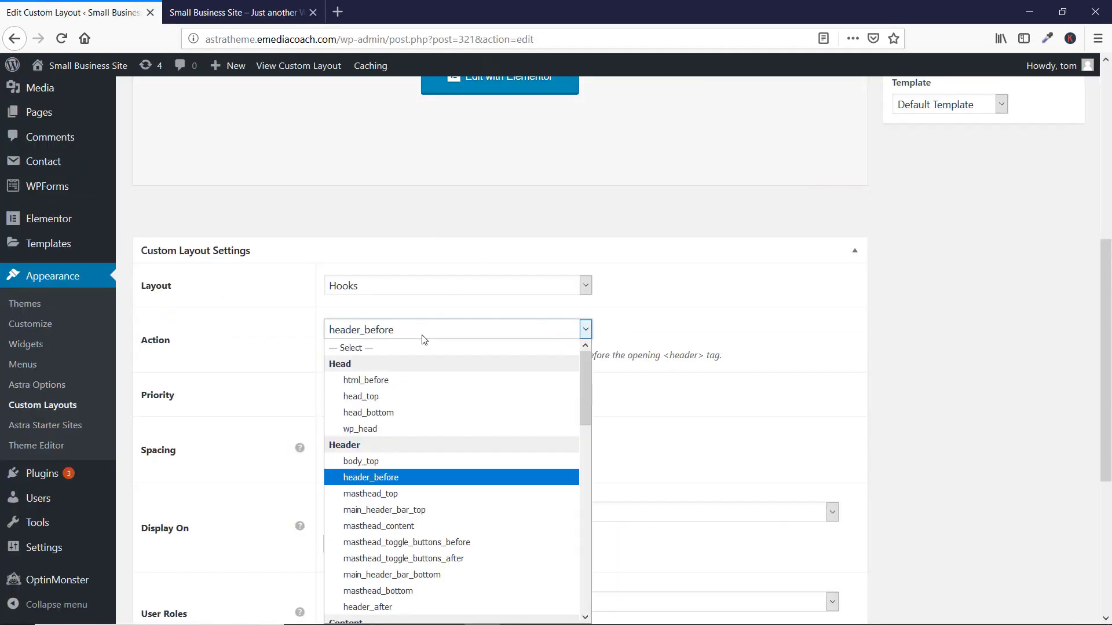
pyautogui.scroll(-1, 426, 461)
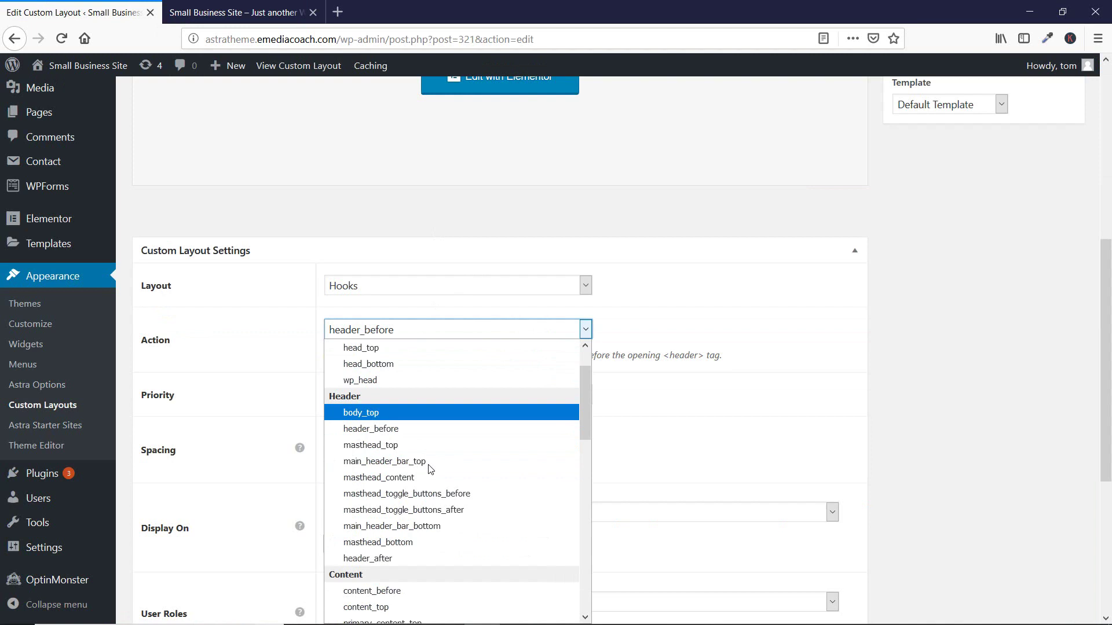
pyautogui.click(417, 557)
pyautogui.scroll(3, 839, 367)
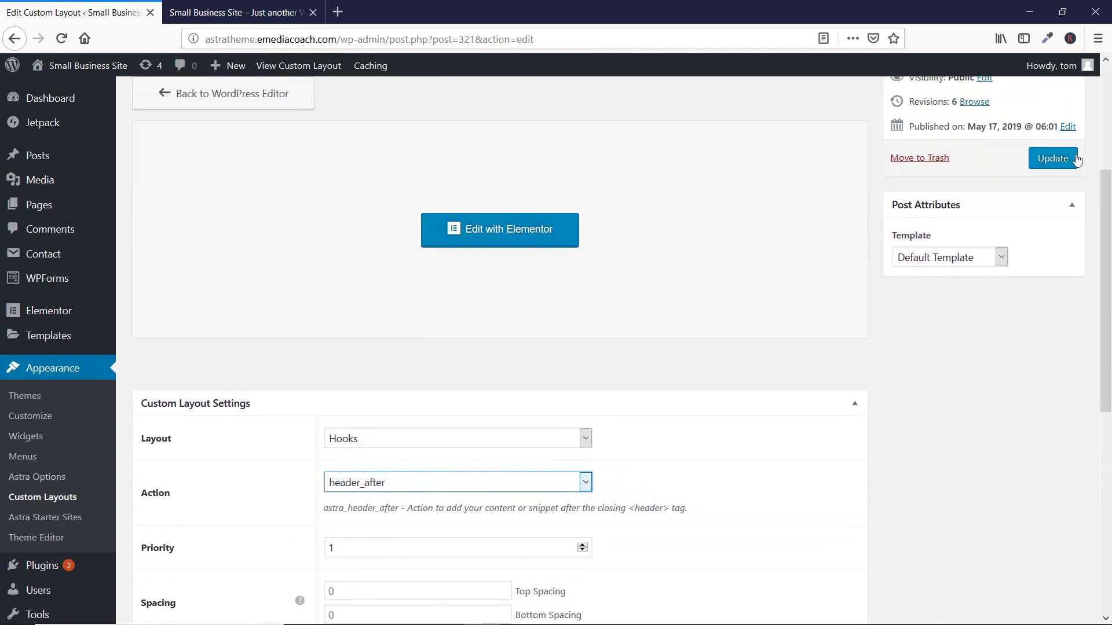
pyautogui.click(1029, 164)
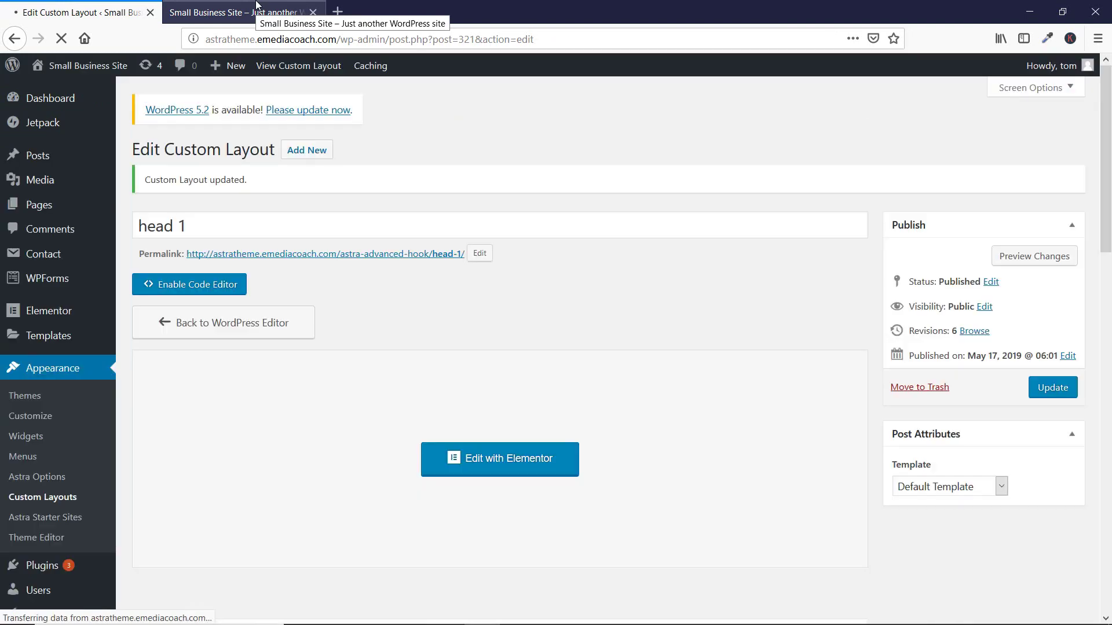
# Reload the live home page to check where the header_after hook places the layout
pyautogui.click(257, 5)
pyautogui.click(63, 38)
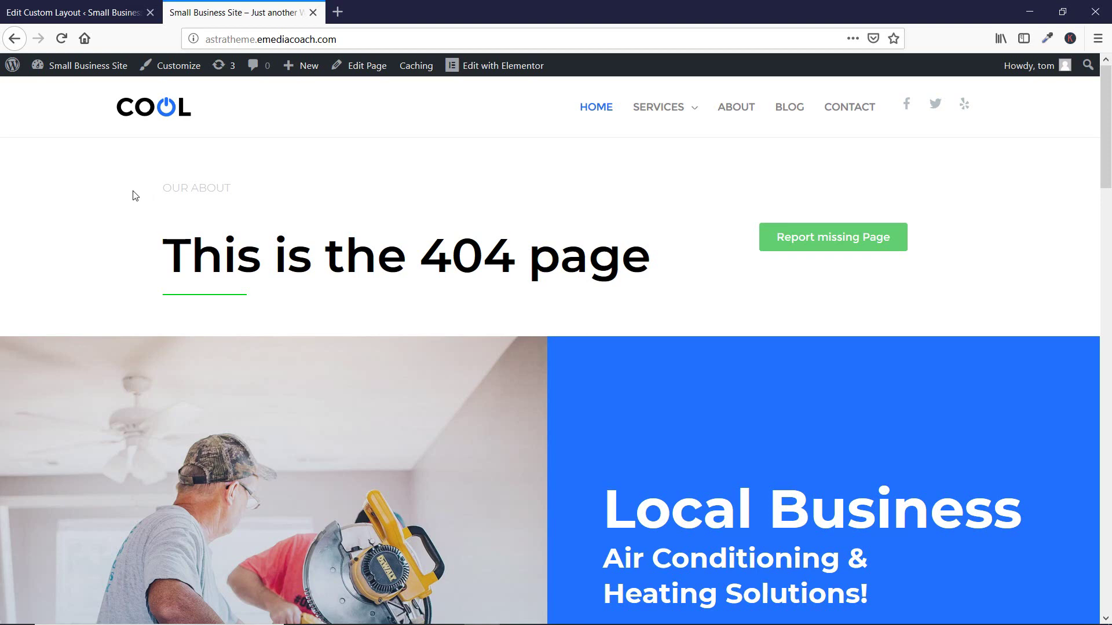
pyautogui.click(128, 8)
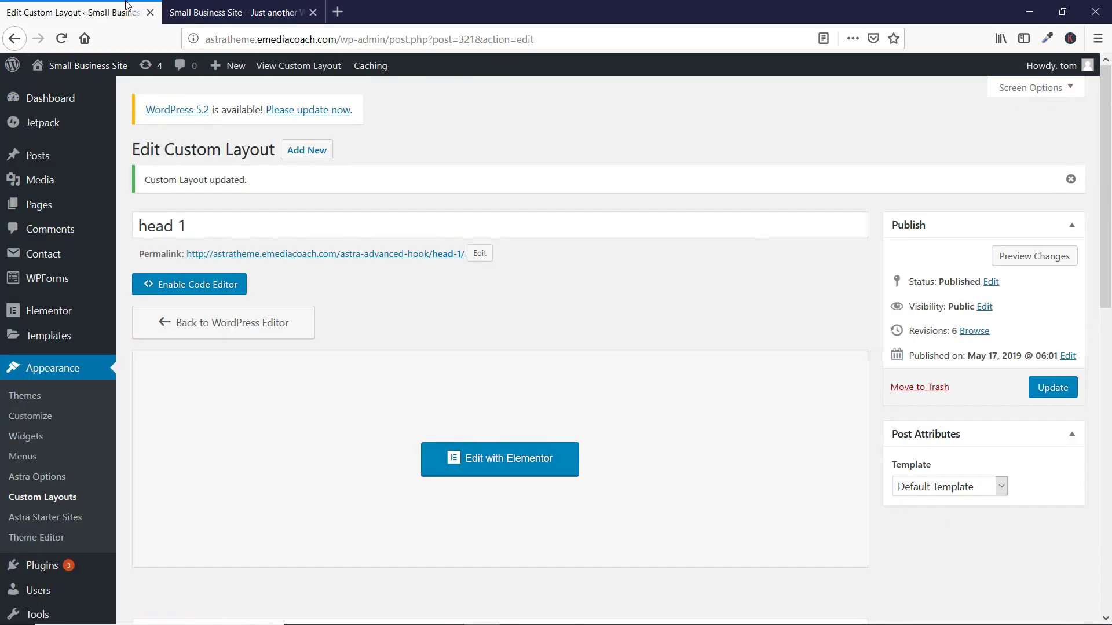
pyautogui.click(258, 6)
# Review the layout types available for "head 1" and open the Custom Layouts list
pyautogui.click(2, 5)
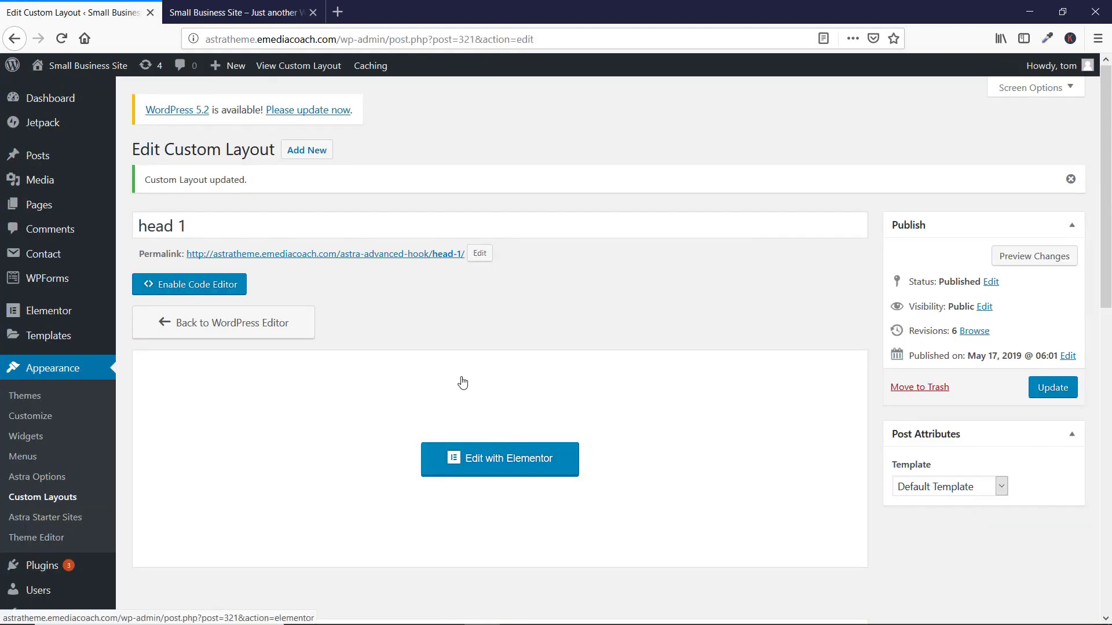
pyautogui.scroll(-3, 380, 310)
pyautogui.scroll(-5, 379, 310)
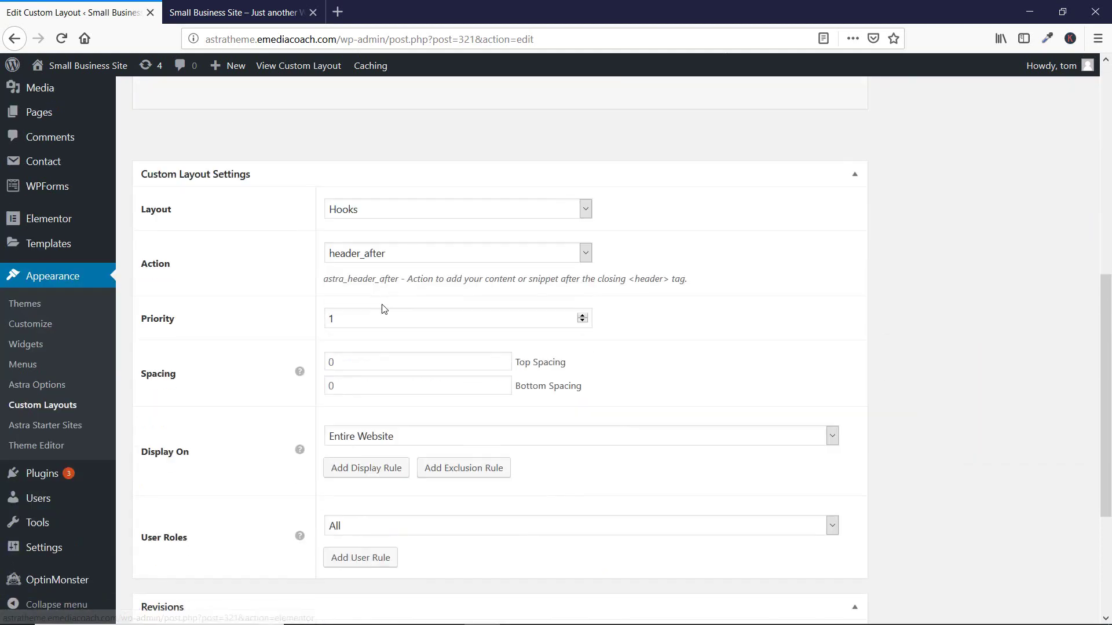
pyautogui.click(422, 209)
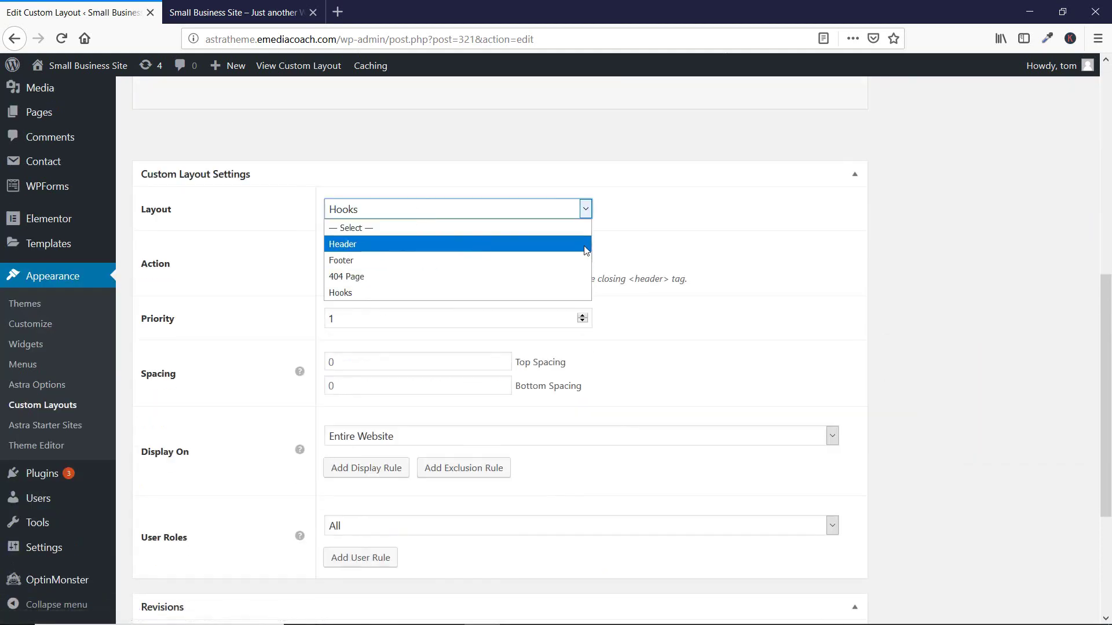
pyautogui.click(764, 223)
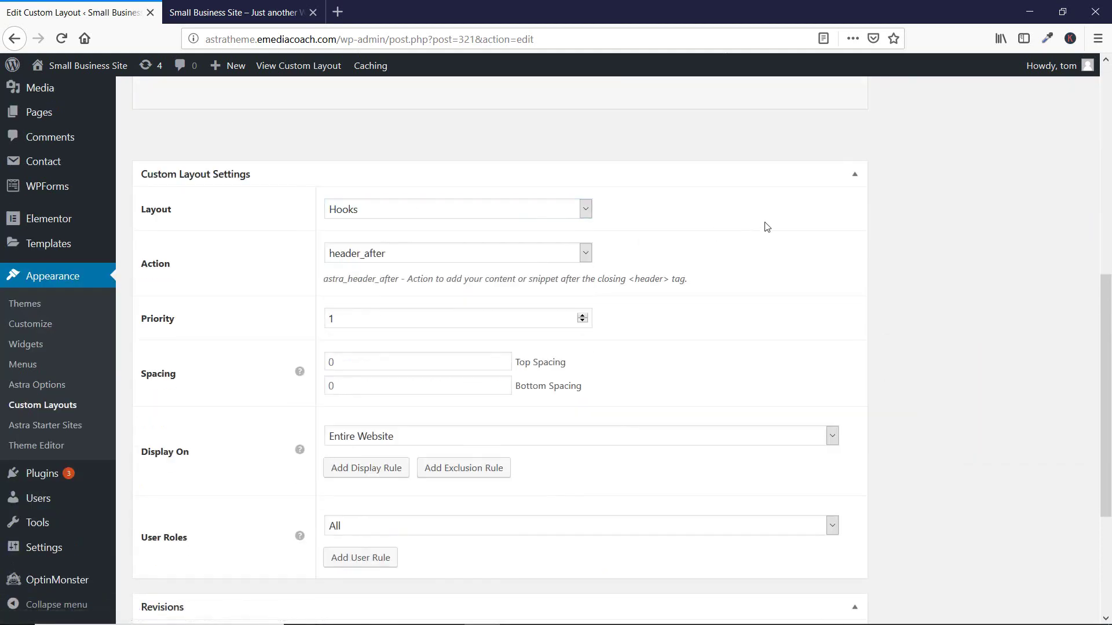
pyautogui.click(49, 406)
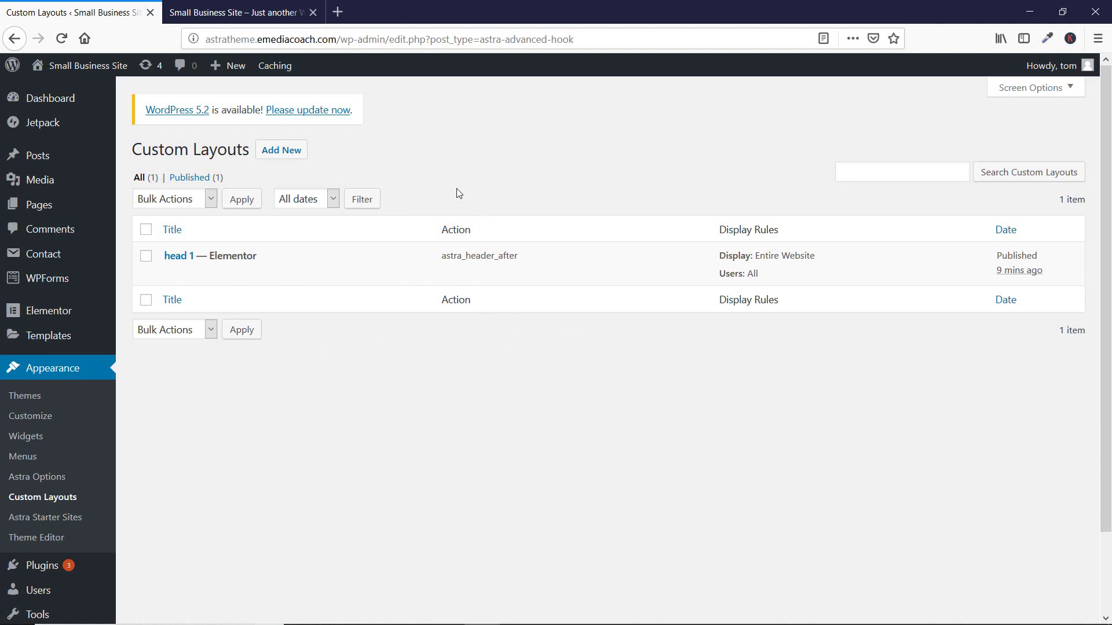
# Look through the live home page's sections for places where hooked content can be inserted
pyautogui.click(254, 8)
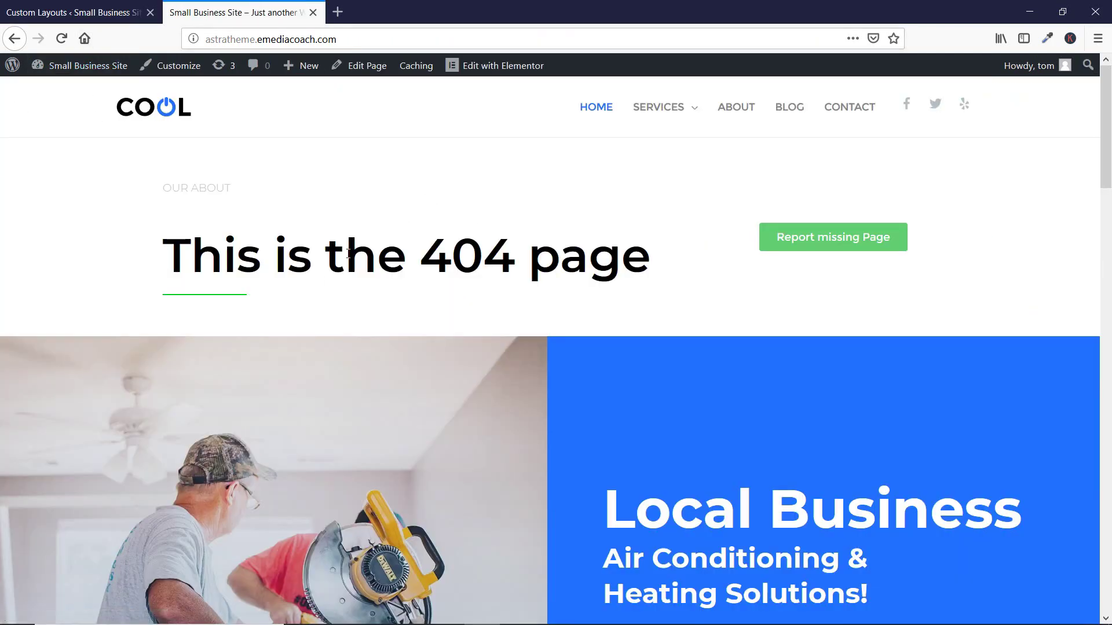
pyautogui.scroll(-10, 348, 255)
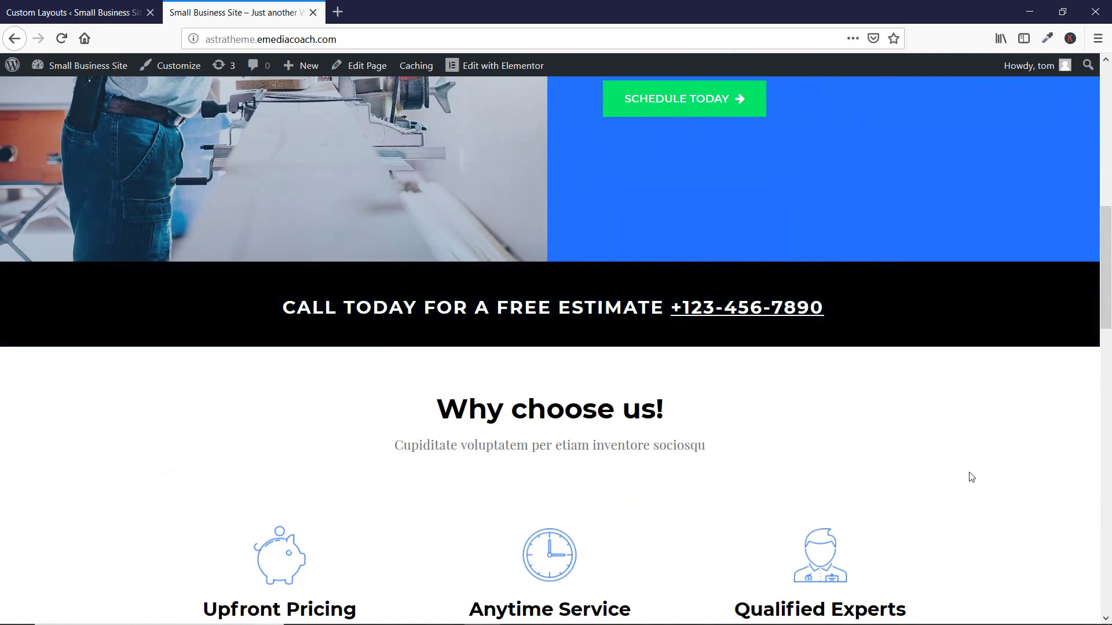
pyautogui.scroll(10, 821, 414)
pyautogui.scroll(-3, 494, 387)
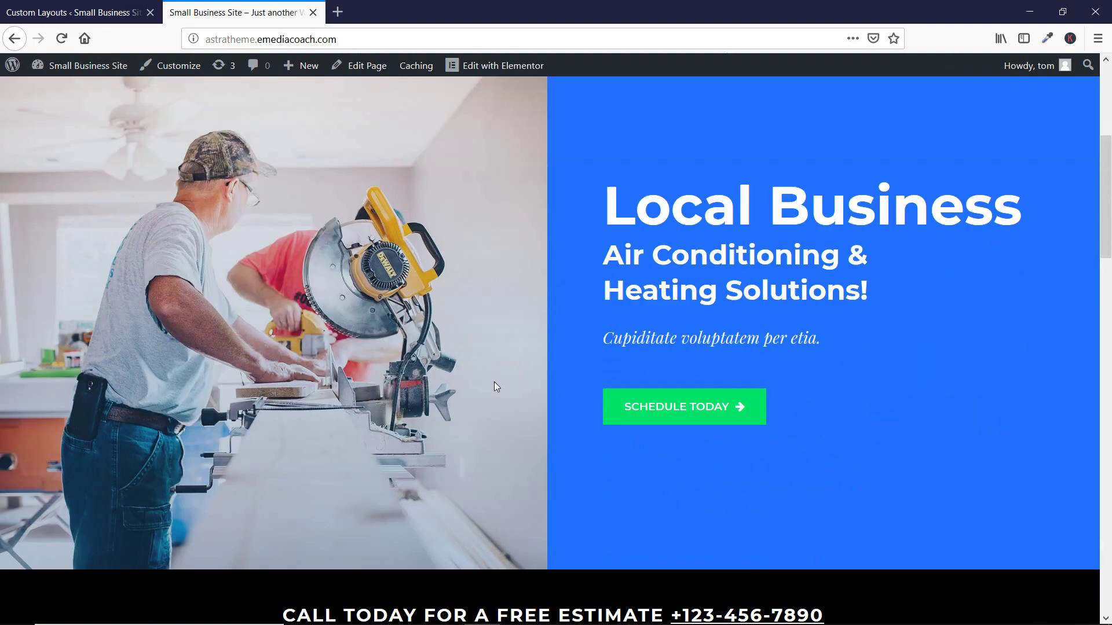
pyautogui.scroll(-3, 497, 387)
pyautogui.scroll(8, 402, 358)
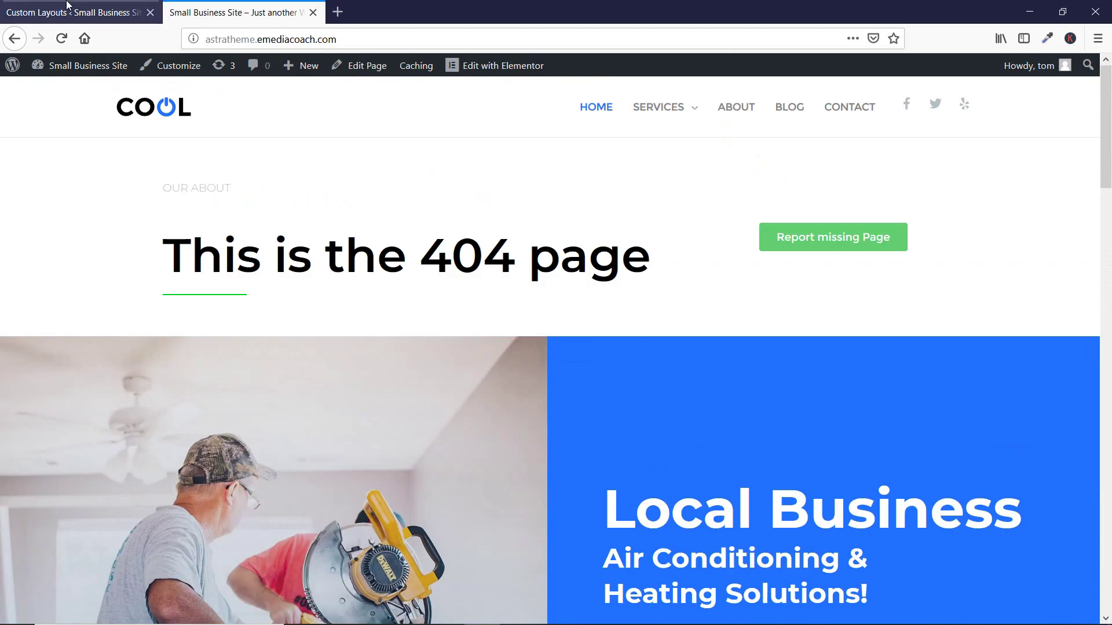
# Search the web for "astra theme hooks" in a new tab and read the "Using Hooks in Astra" documentation
pyautogui.click(337, 11)
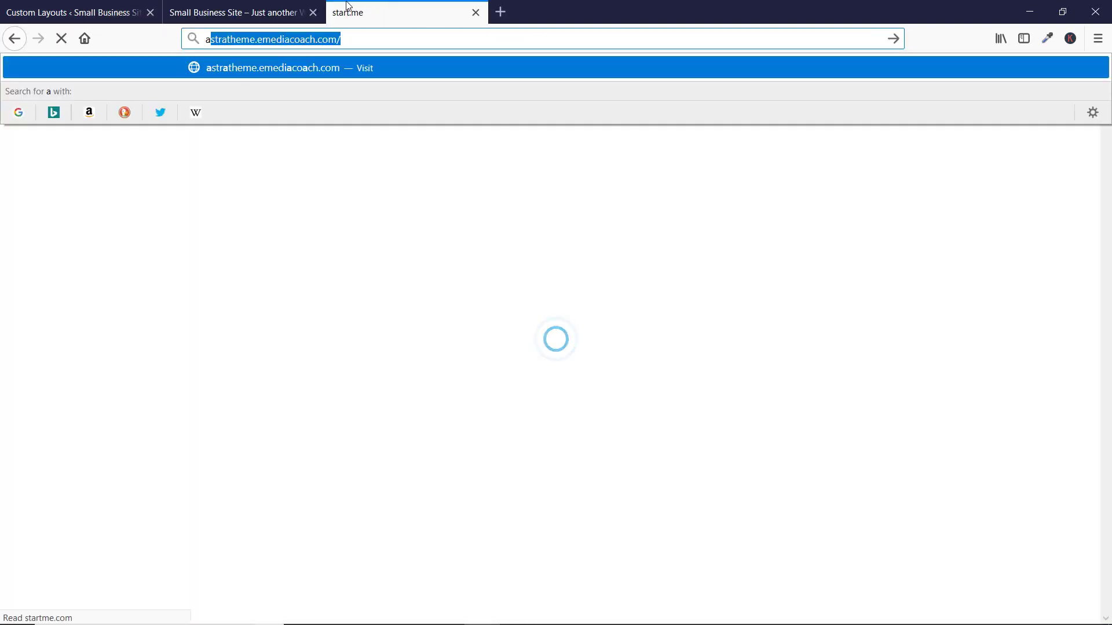
pyautogui.write('astra theme hooks')
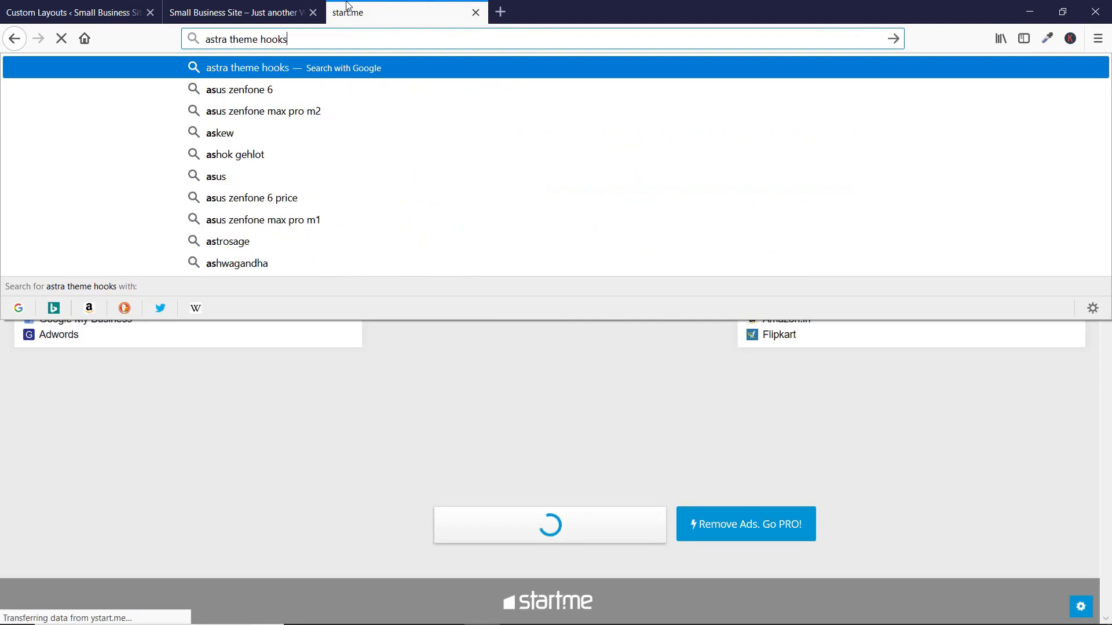
pyautogui.press('Return')
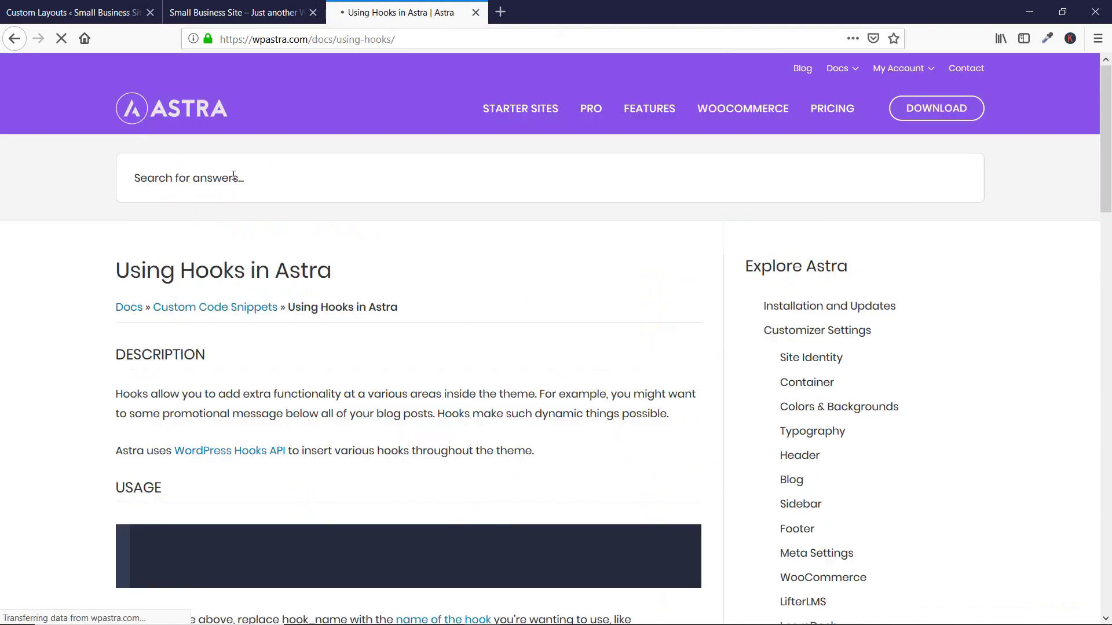
pyautogui.scroll(-5, 313, 341)
pyautogui.scroll(-12, 313, 340)
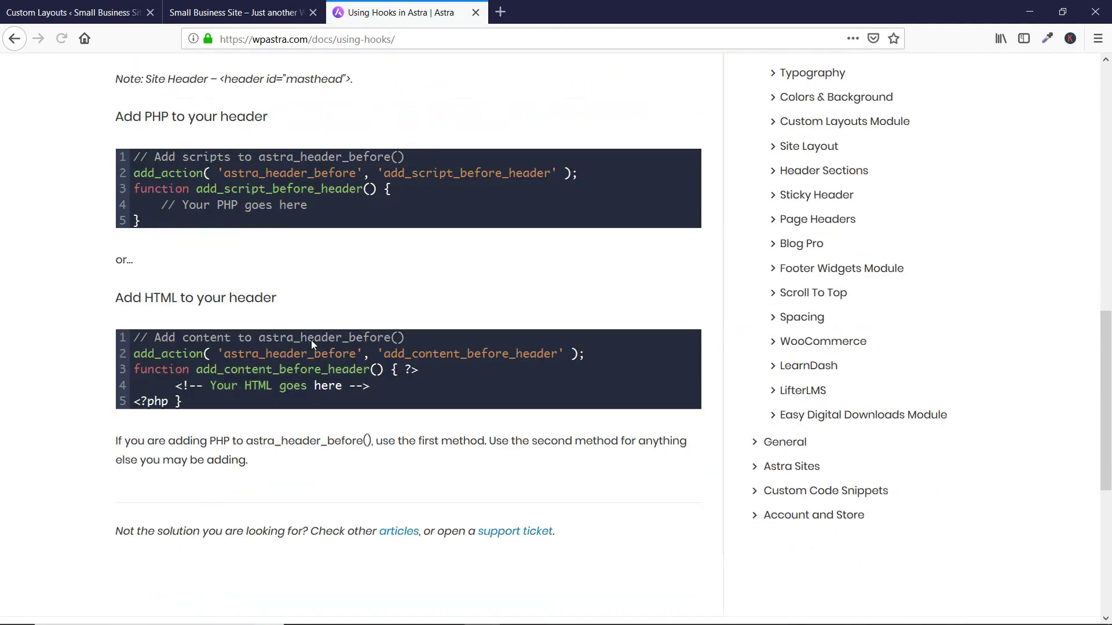
# Open Astra's visual list of available hooks from the documentation and examine the hook positions around the site header
pyautogui.scroll(7, 328, 297)
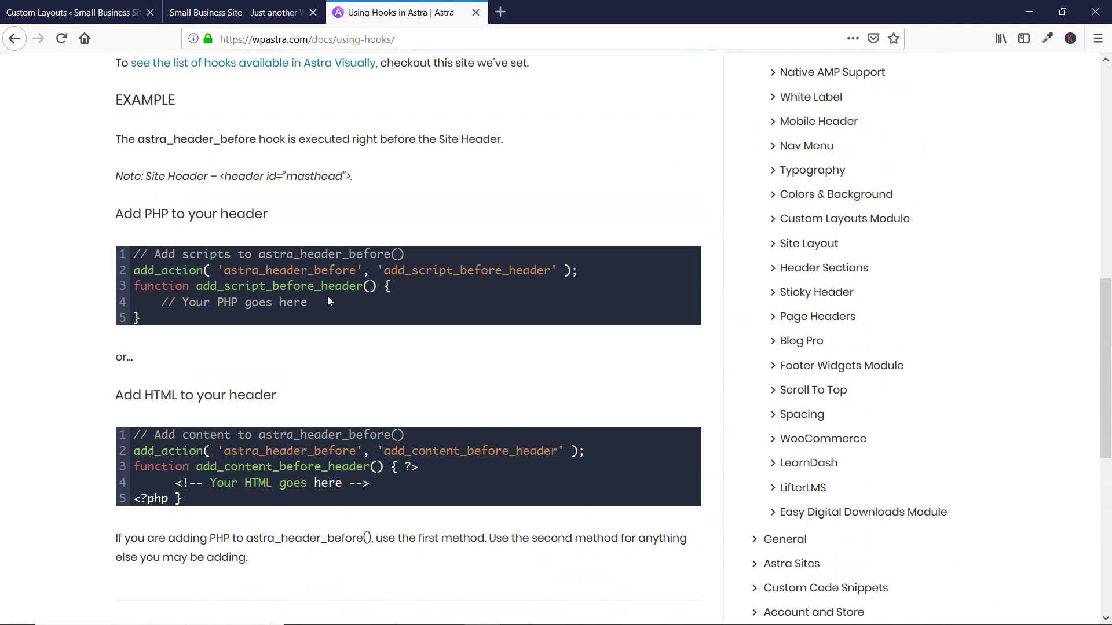
pyautogui.scroll(2, 327, 296)
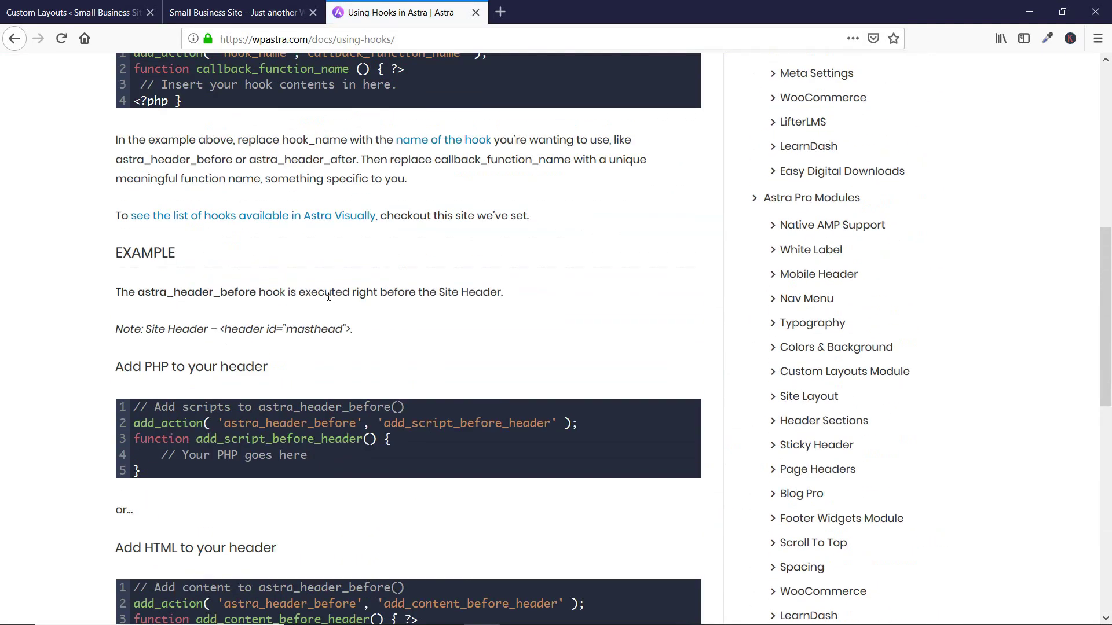
pyautogui.click(295, 218)
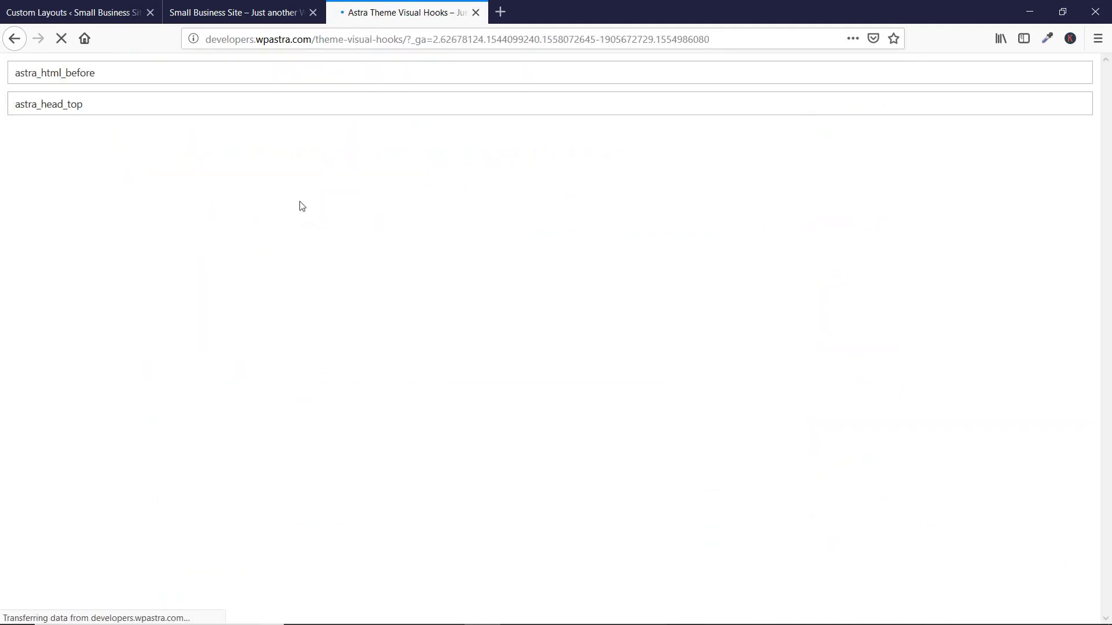
pyautogui.scroll(-1, 112, 181)
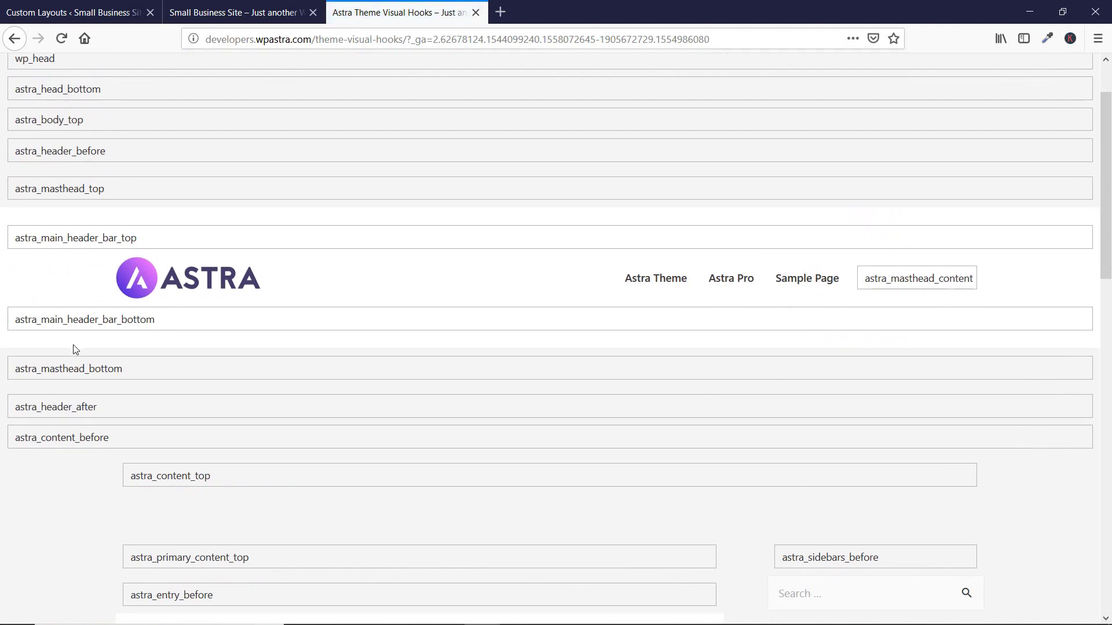
pyautogui.scroll(-2, 98, 358)
pyautogui.scroll(-1, 174, 353)
pyautogui.scroll(4, 231, 350)
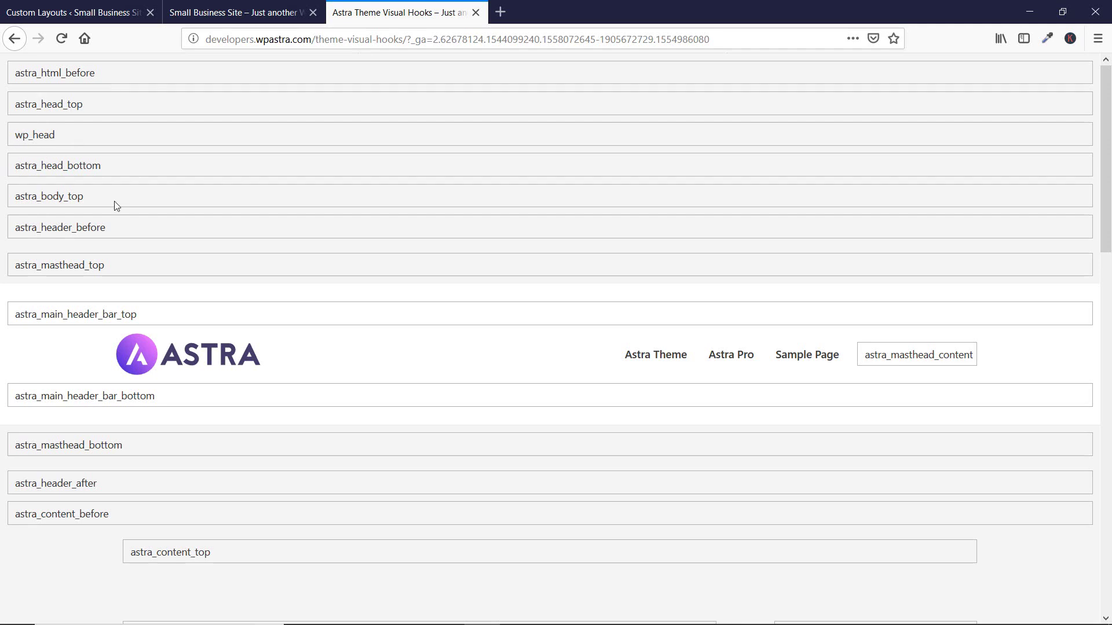
pyautogui.scroll(-2, 117, 203)
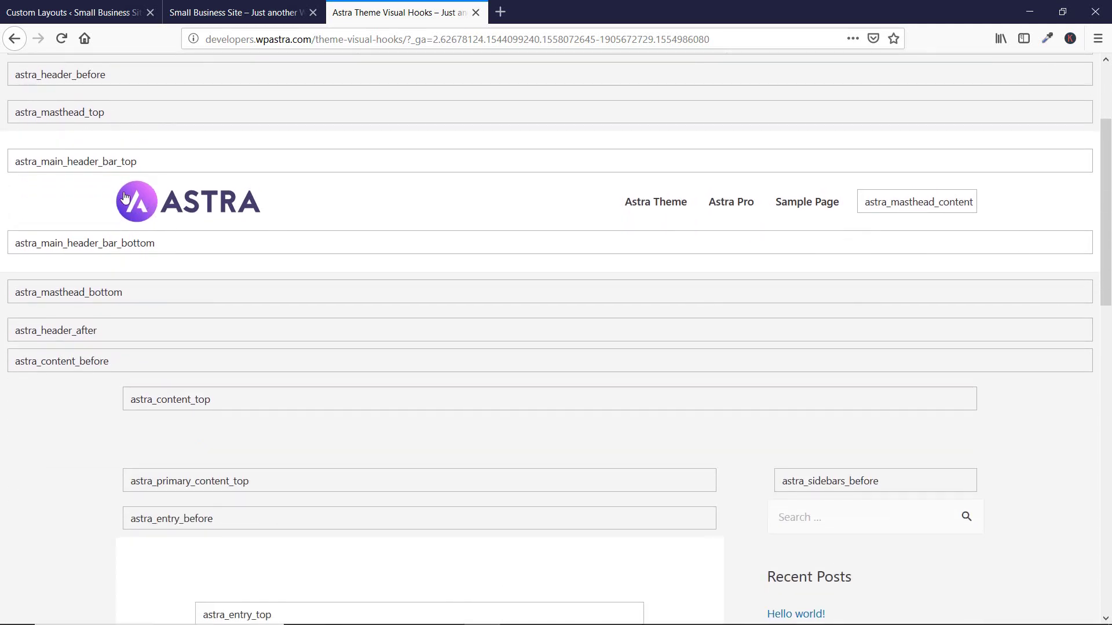
pyautogui.scroll(2, 124, 197)
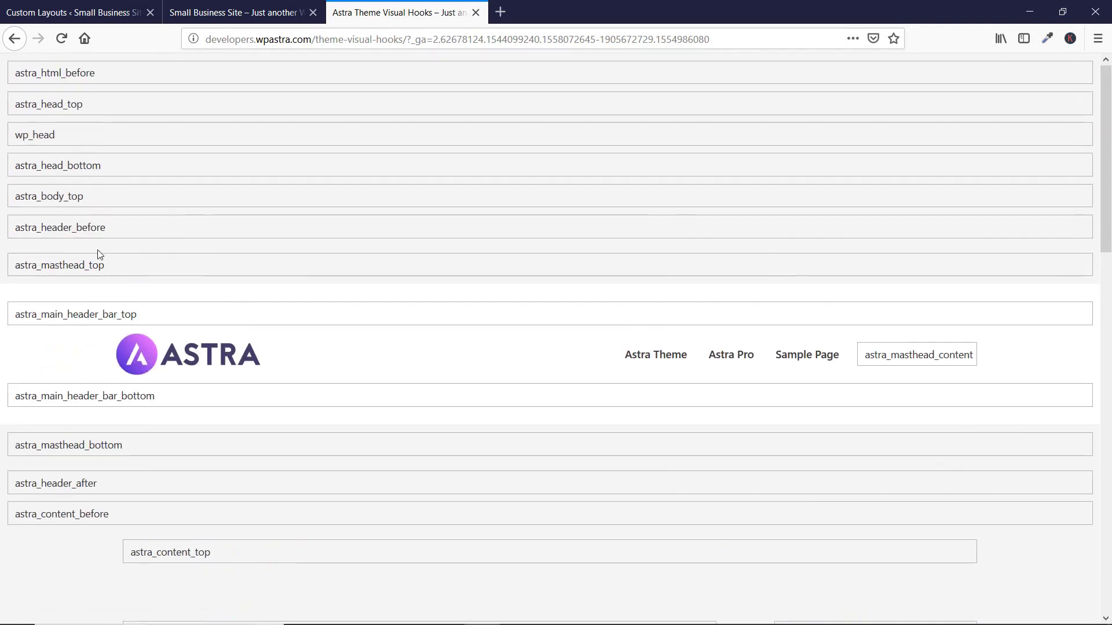
pyautogui.scroll(-1, 110, 253)
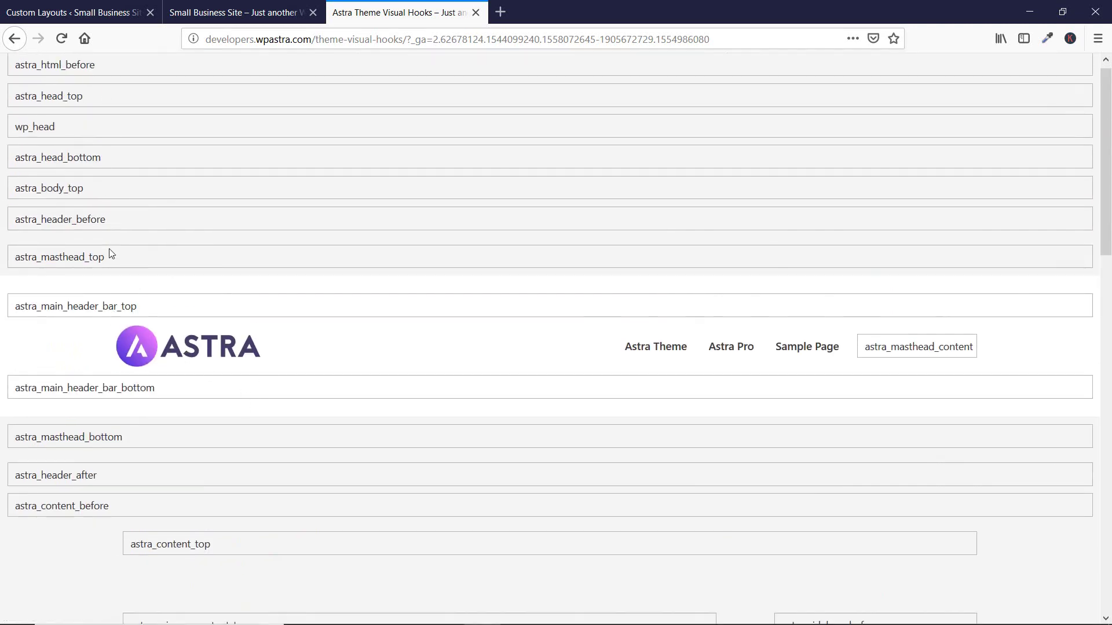
pyautogui.scroll(-2, 110, 254)
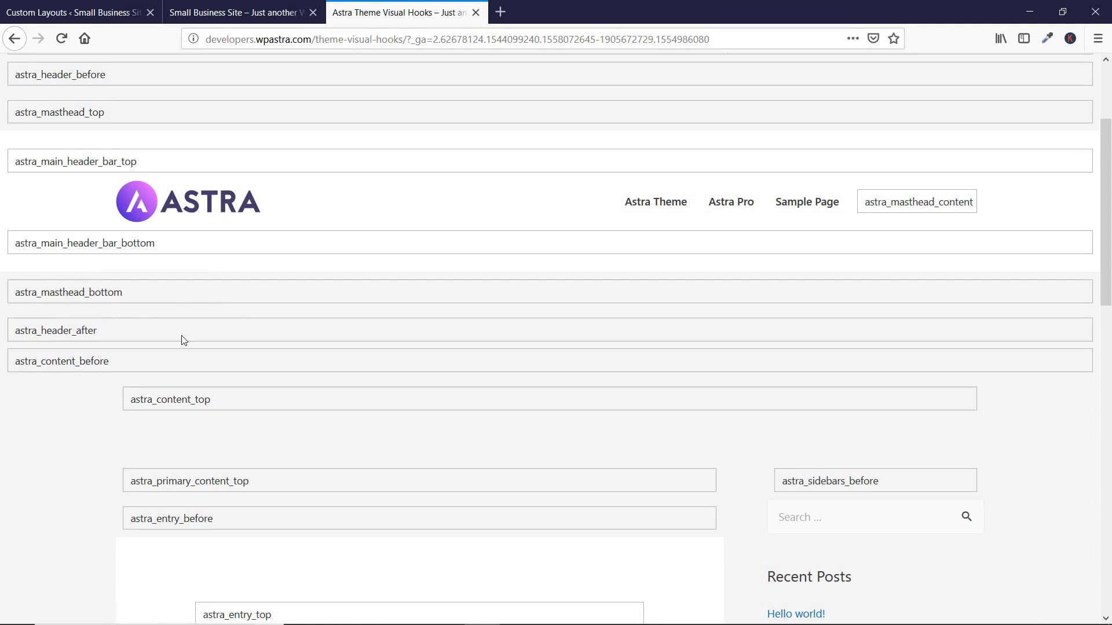
# Examine the content, entry, sidebar and footer hook positions on the Astra Theme Visual Hooks page
pyautogui.scroll(-3, 182, 340)
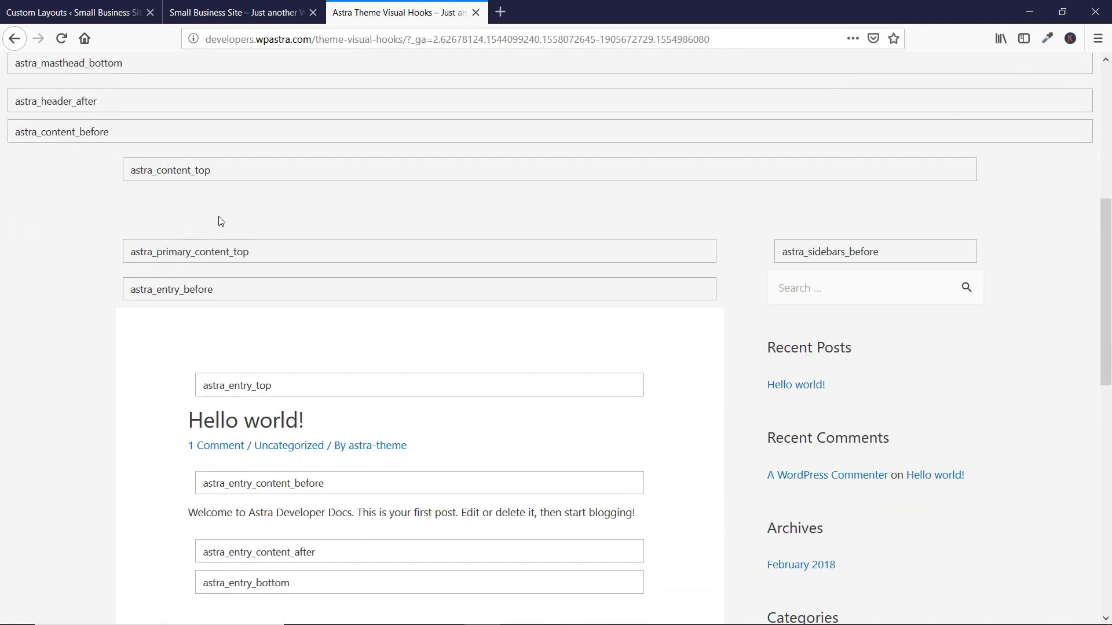
pyautogui.scroll(-3, 219, 221)
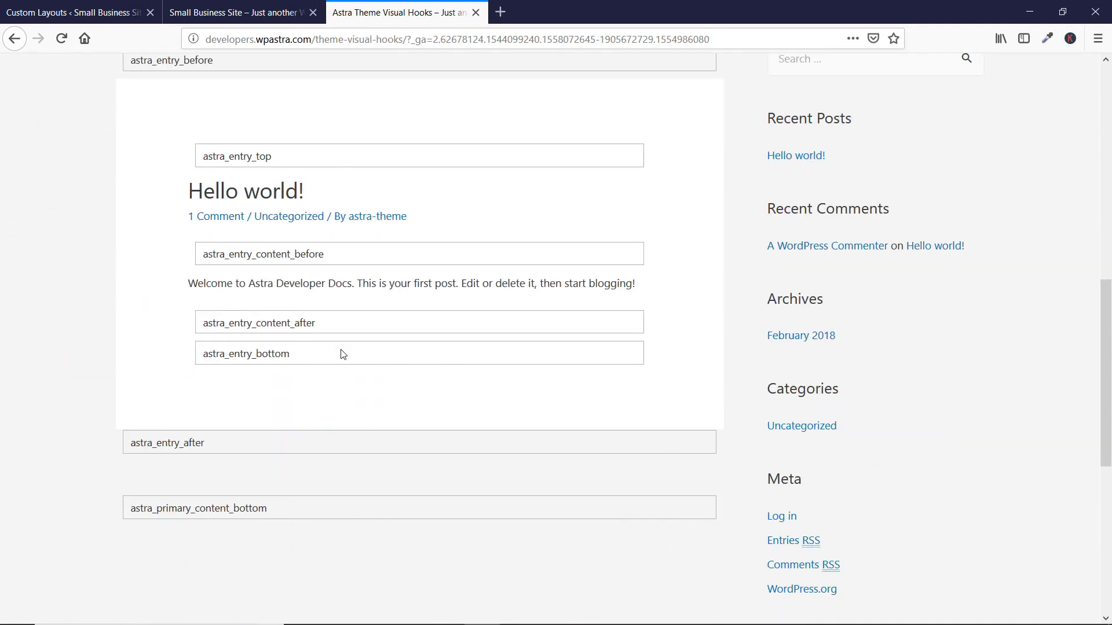
pyautogui.scroll(-3, 237, 230)
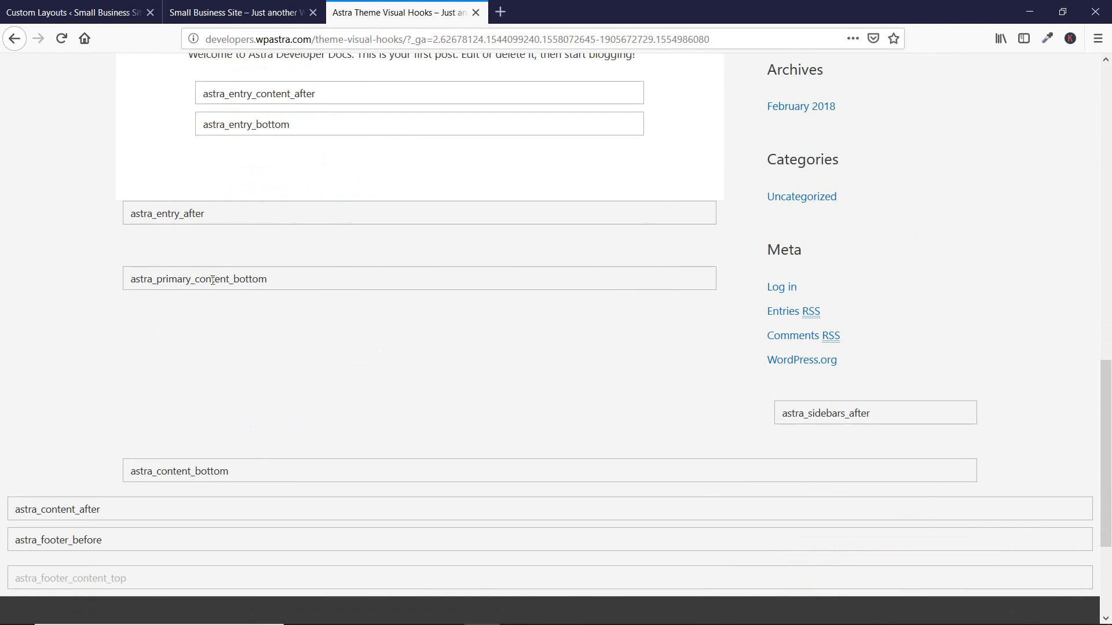
pyautogui.scroll(5, 836, 380)
pyautogui.scroll(1, 835, 380)
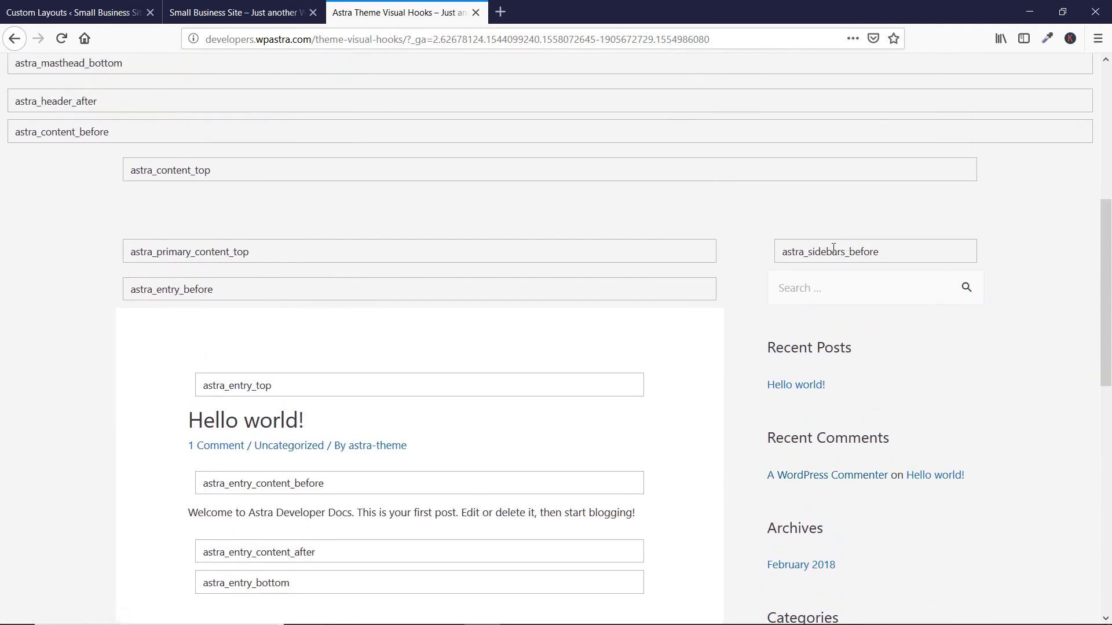
pyautogui.scroll(-6, 809, 277)
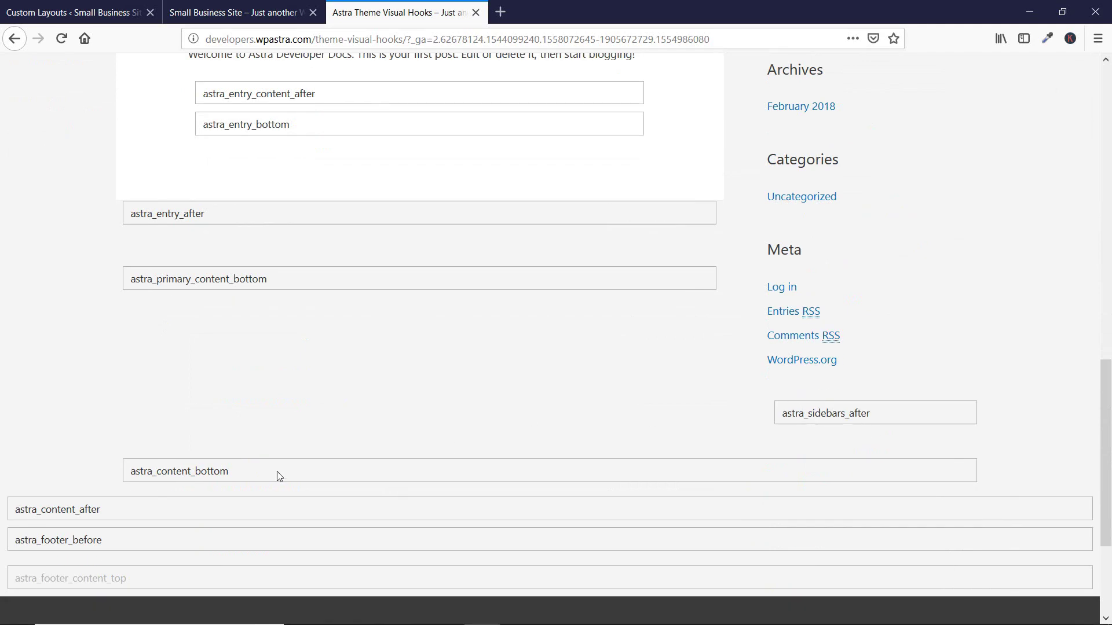
pyautogui.scroll(-3, 278, 476)
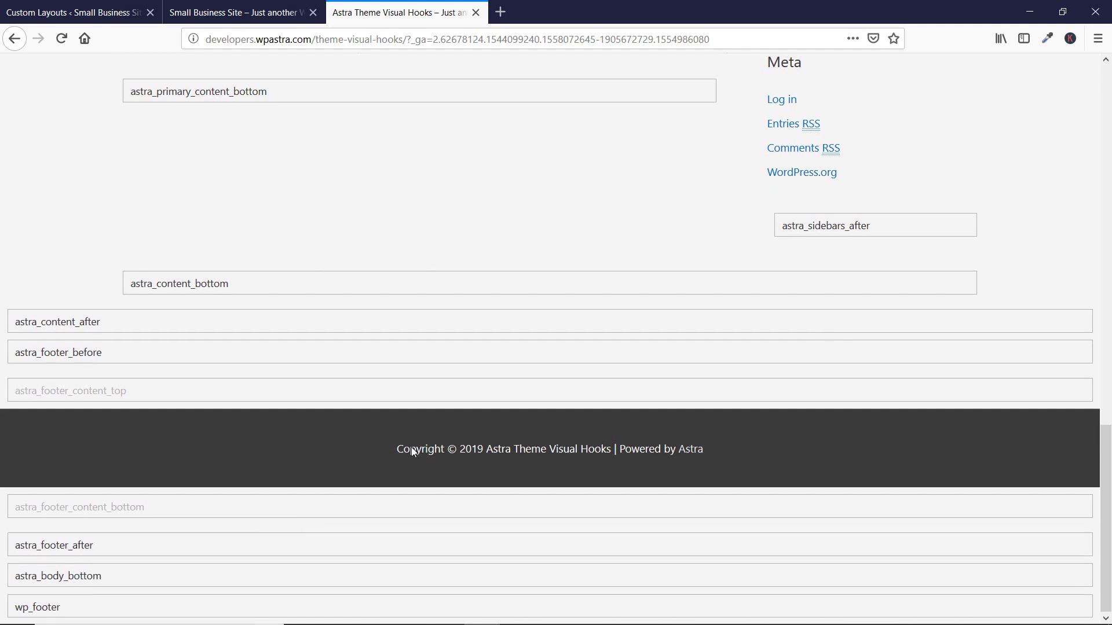
pyautogui.scroll(15, 411, 447)
# Return to the site's WordPress dashboard, open Astra Options and look over the available Astra Pro modules
pyautogui.click(225, 12)
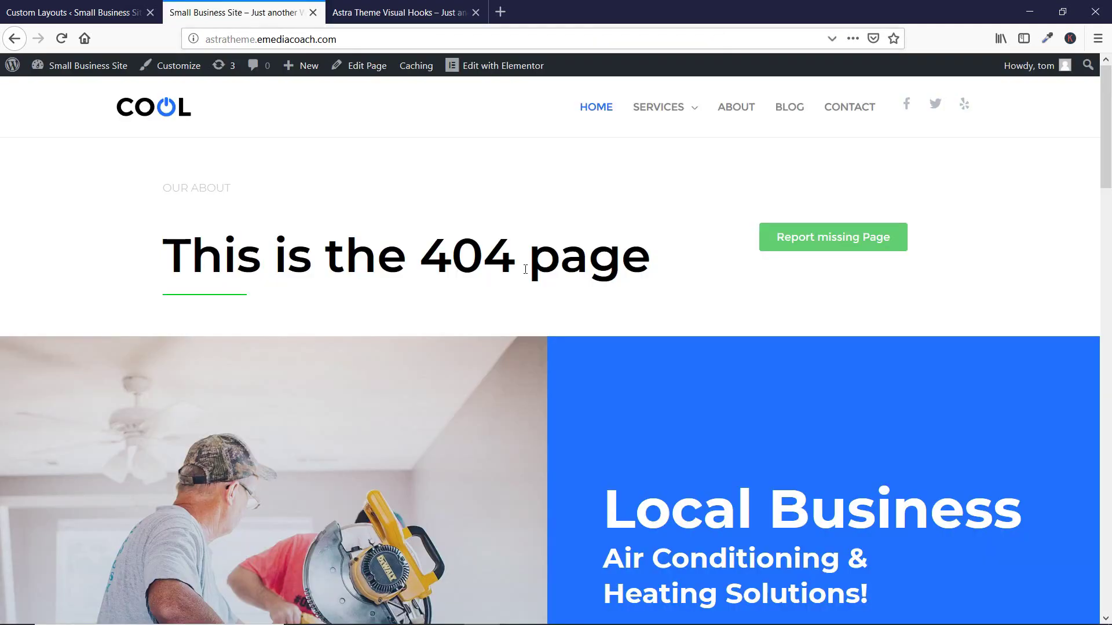
pyautogui.click(88, 8)
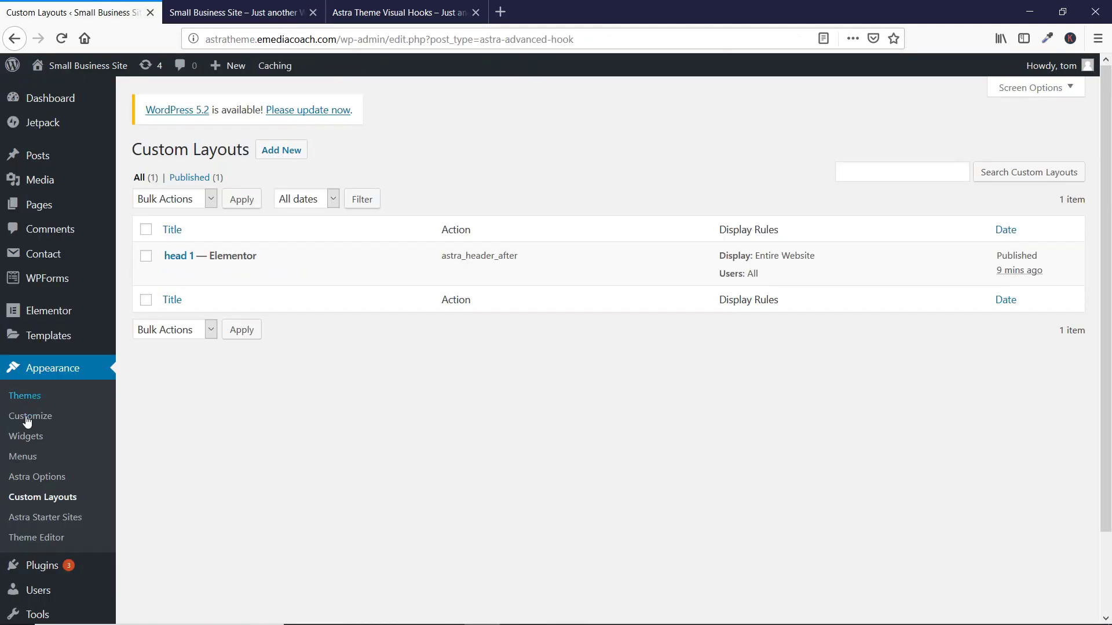
pyautogui.click(56, 476)
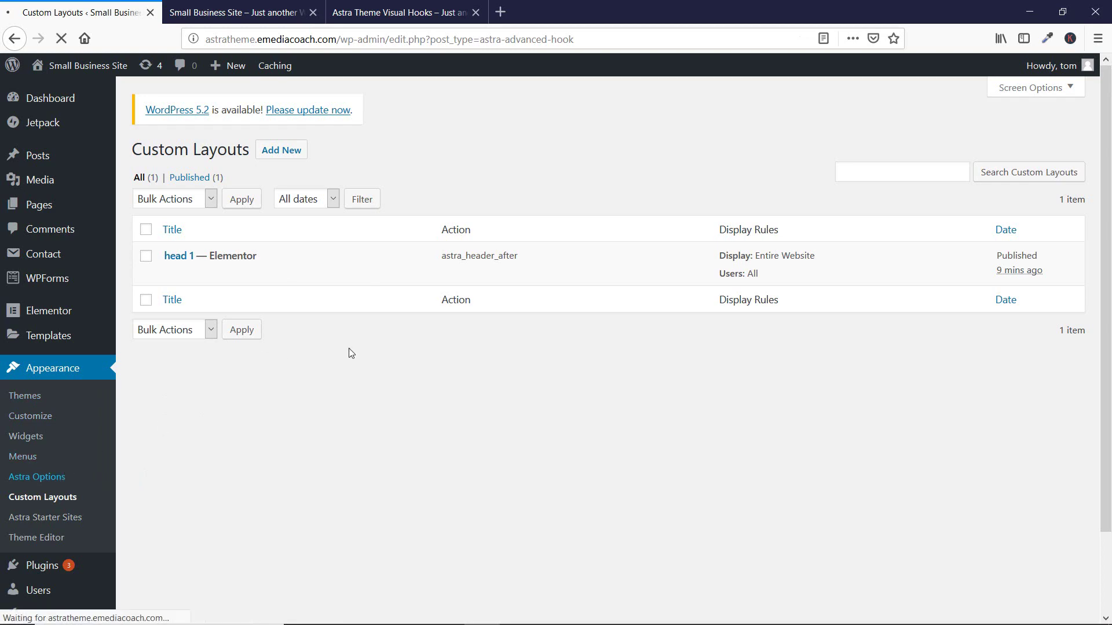
pyautogui.scroll(-3, 245, 387)
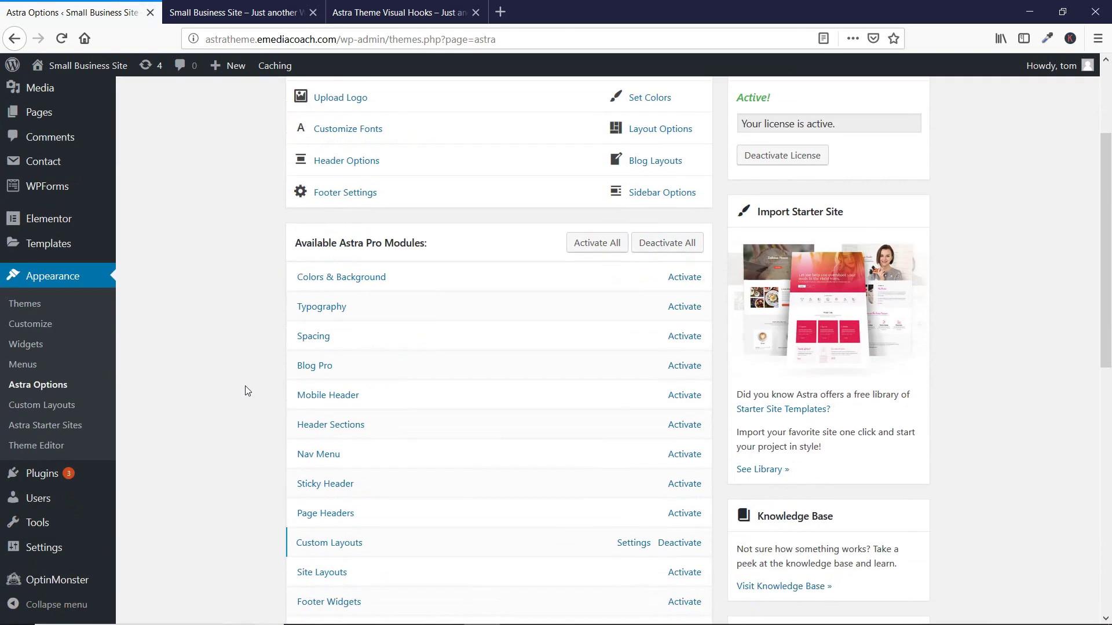
pyautogui.scroll(3, 245, 386)
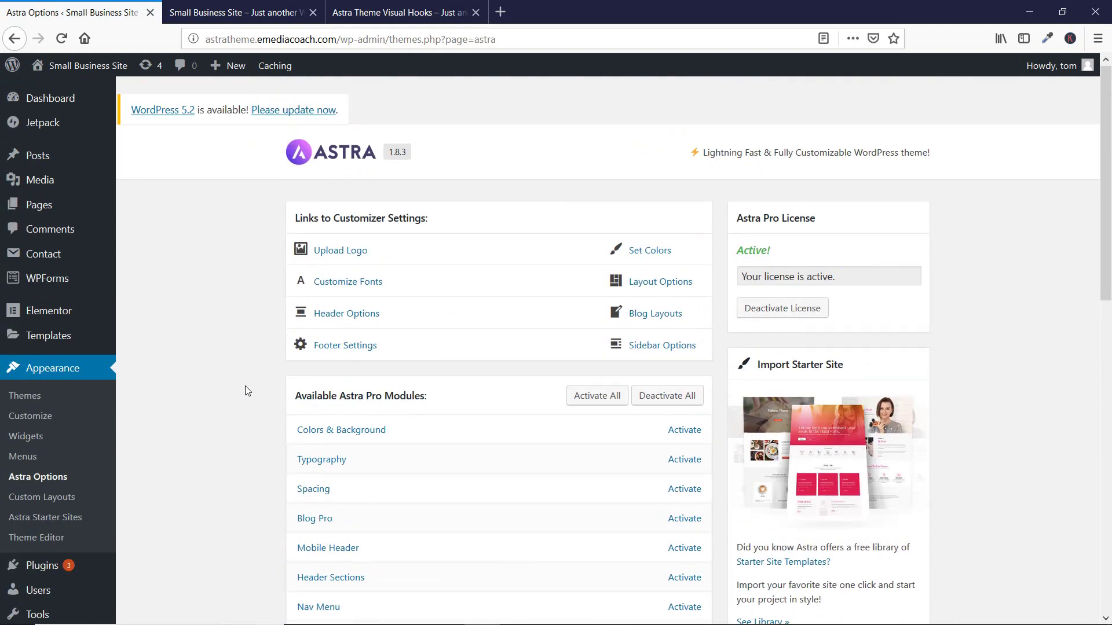
pyautogui.scroll(-3, 245, 386)
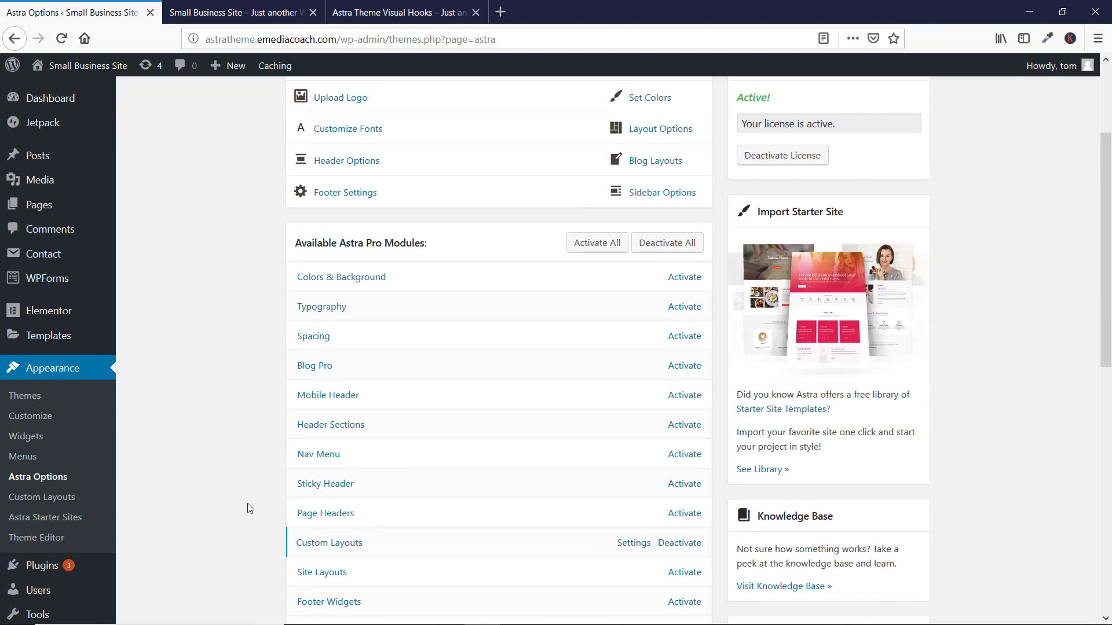
# Recheck the header hook positions on the Astra visual hooks page and return to Astra Options
pyautogui.click(243, 10)
pyautogui.click(362, 7)
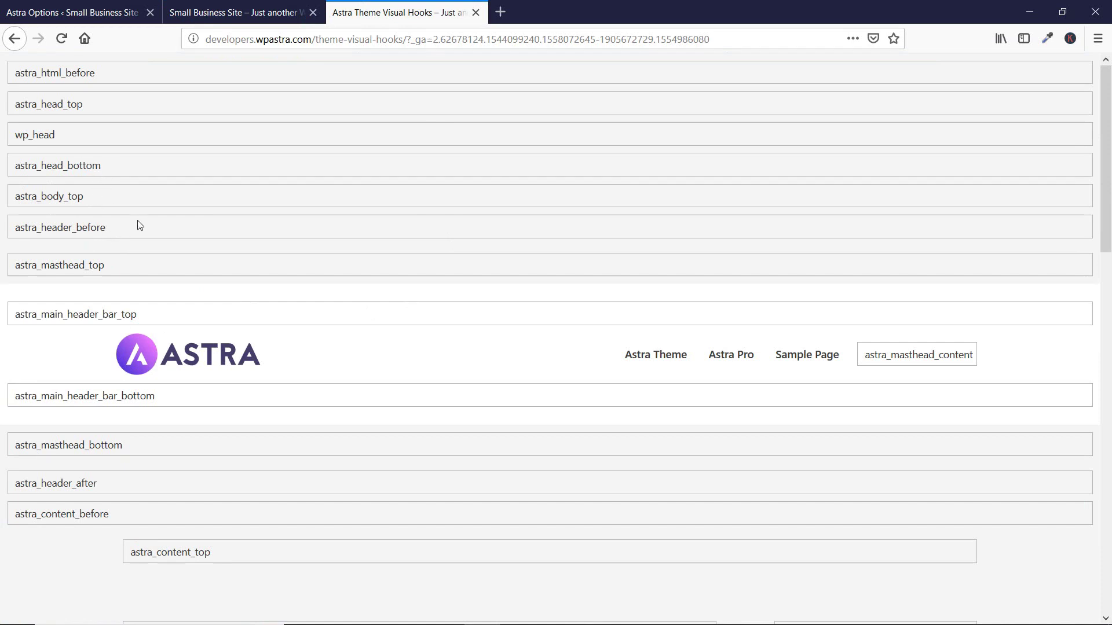
pyautogui.click(78, 10)
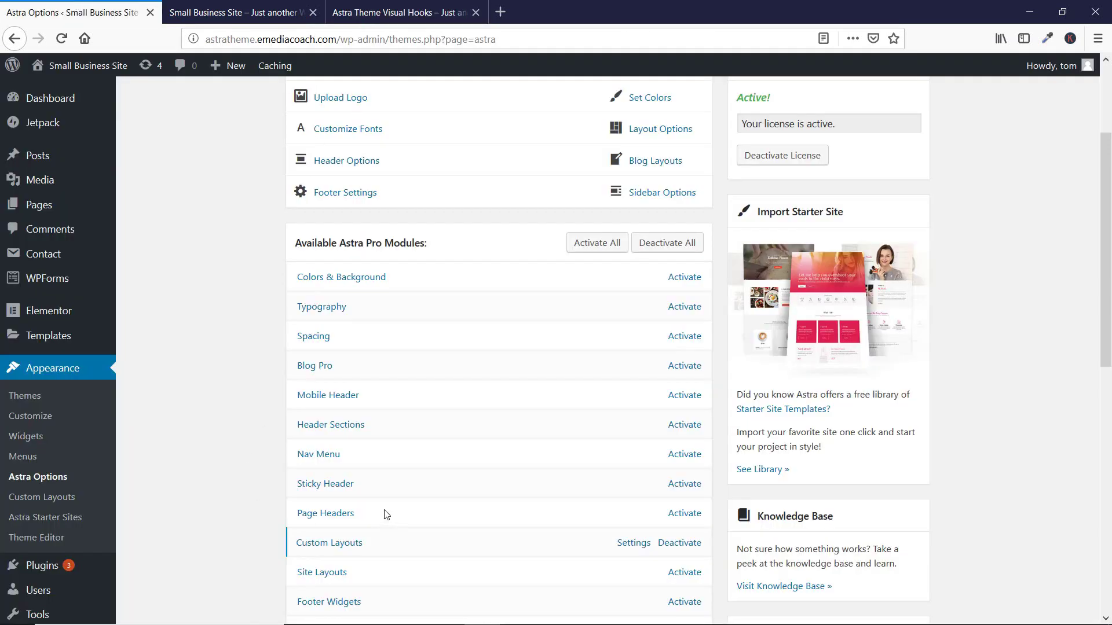
# Review the full list of Astra Pro modules and the free plugins that extend Astra
pyautogui.scroll(-2, 298, 555)
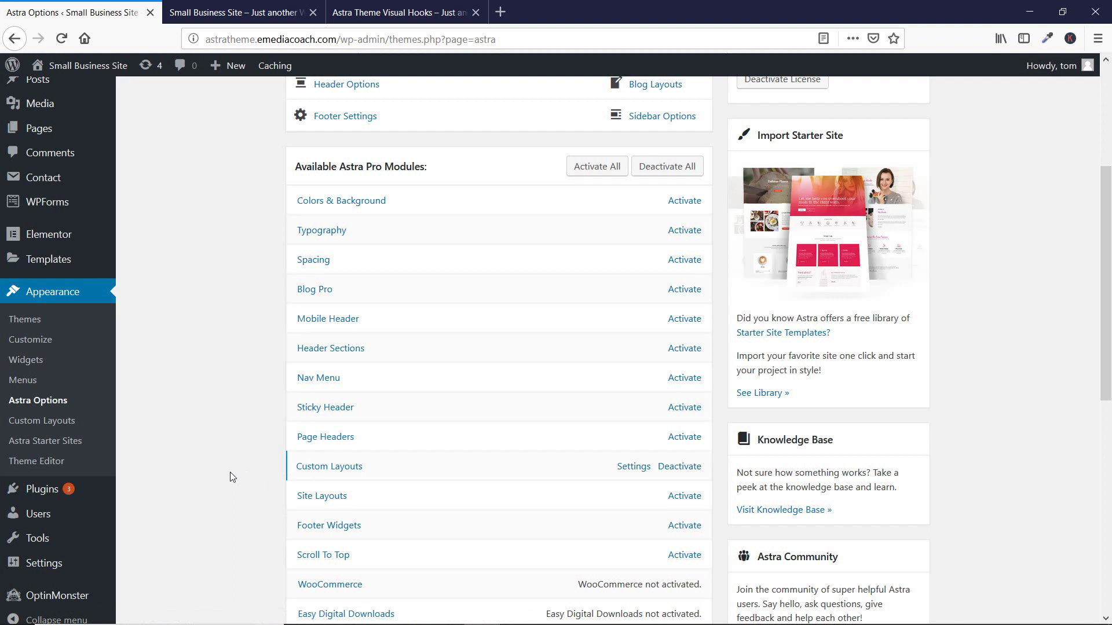
pyautogui.scroll(-2, 231, 476)
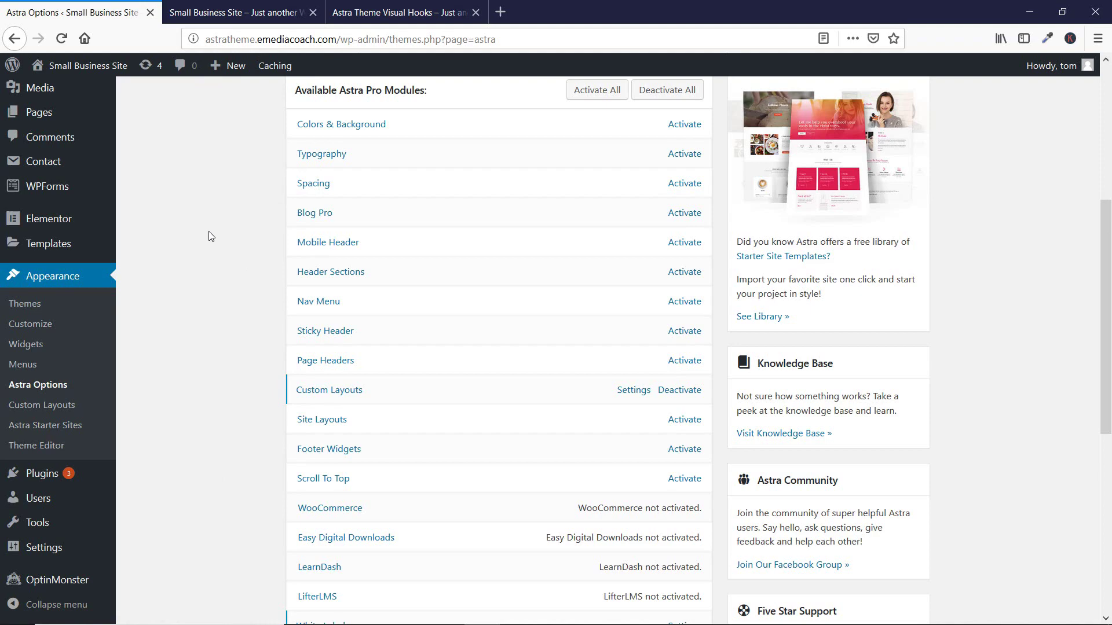
pyautogui.scroll(-8, 210, 235)
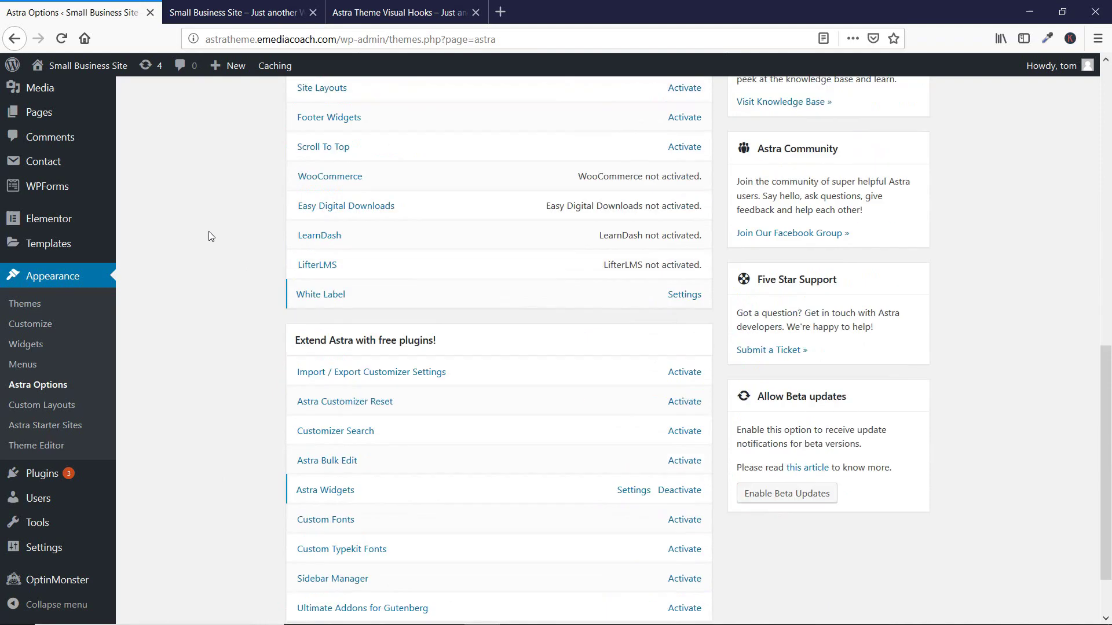
pyautogui.scroll(7, 235, 323)
pyautogui.scroll(3, 236, 315)
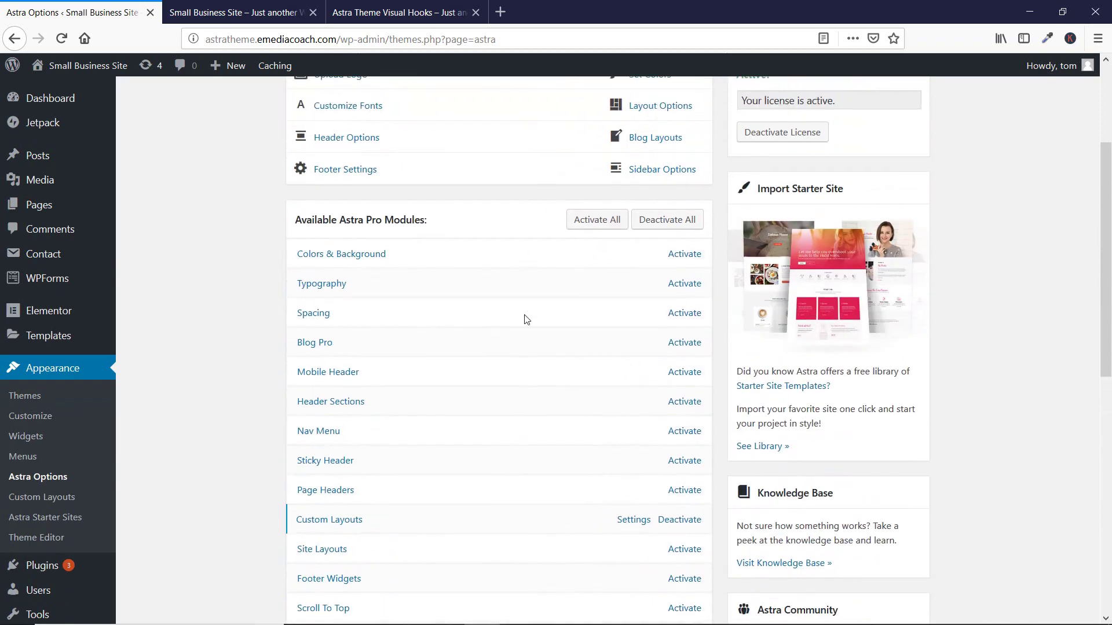
pyautogui.scroll(-1, 530, 272)
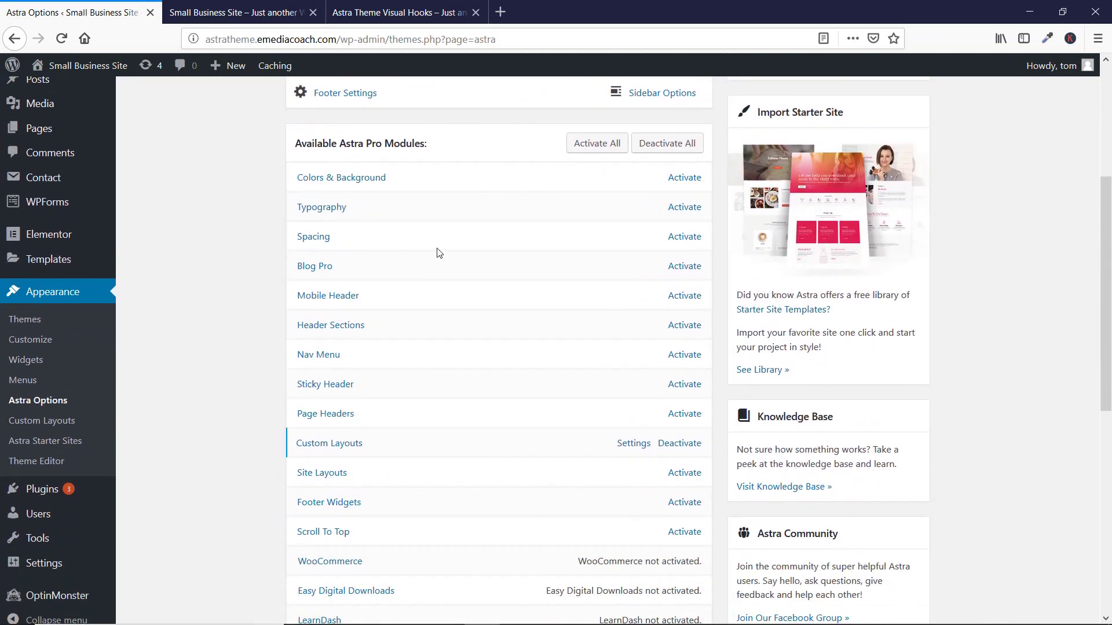
pyautogui.scroll(-2, 469, 446)
pyautogui.scroll(3, 571, 318)
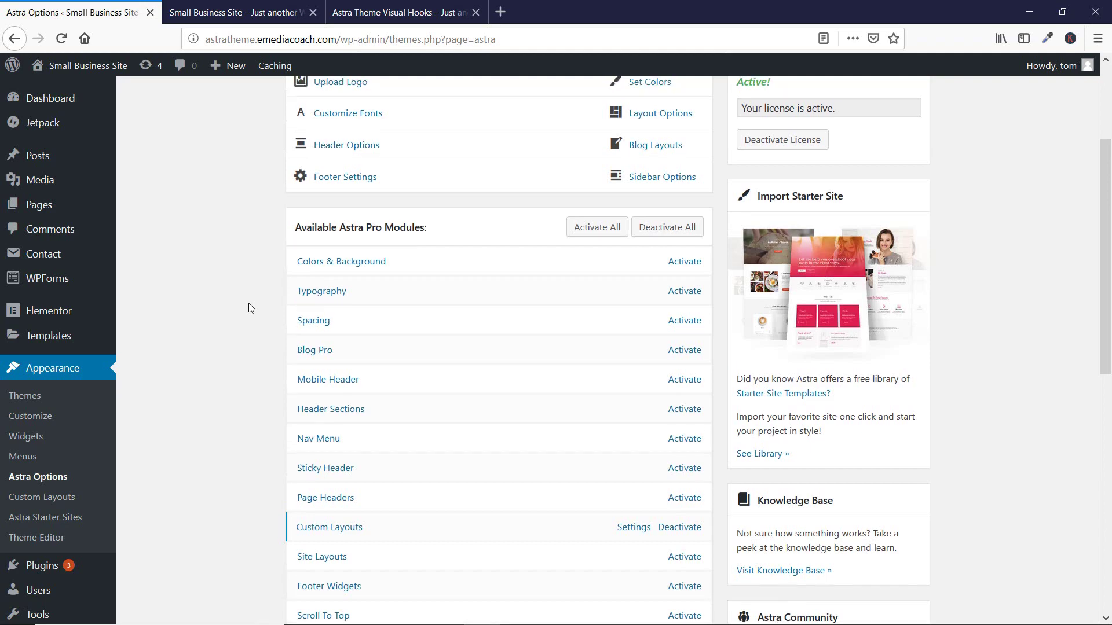
pyautogui.scroll(3, 251, 307)
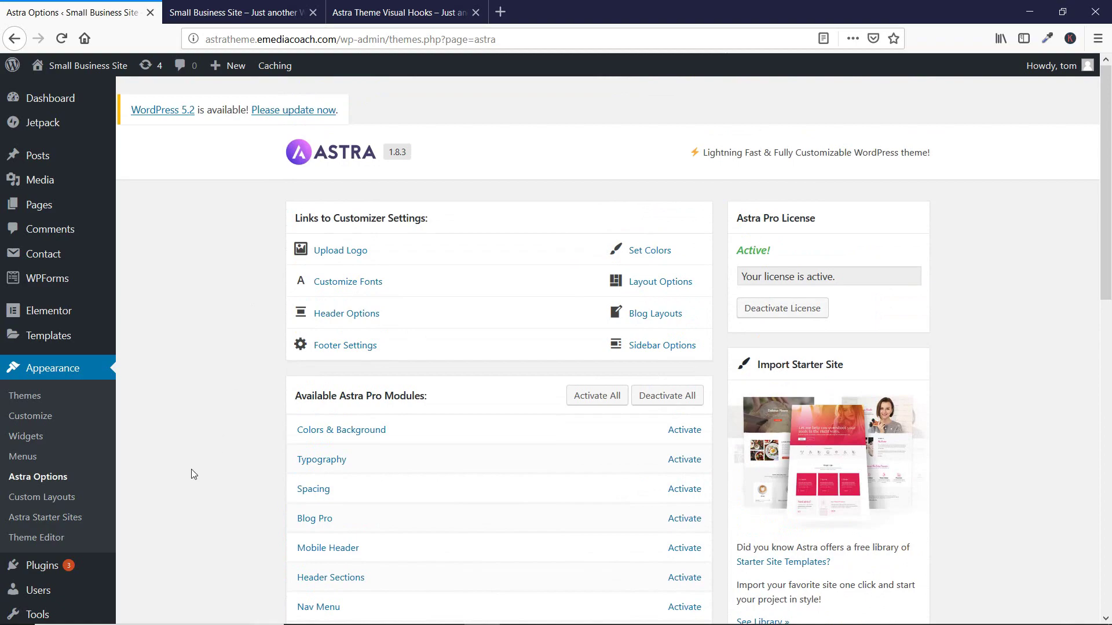